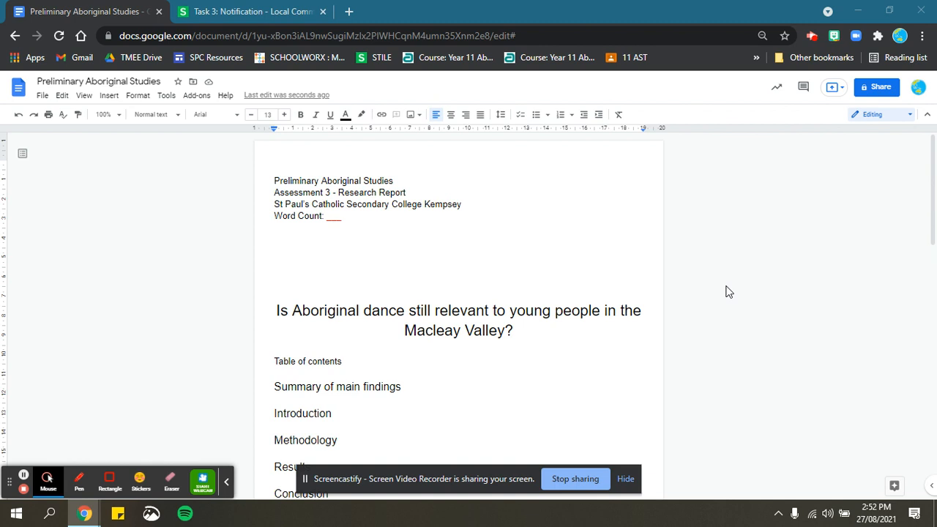
- Add the author's full name, spelled correctly, on its own line above 'Preliminary Aboriginal Studies'
{"action": "left_click", "coordinate": [464, 333]}
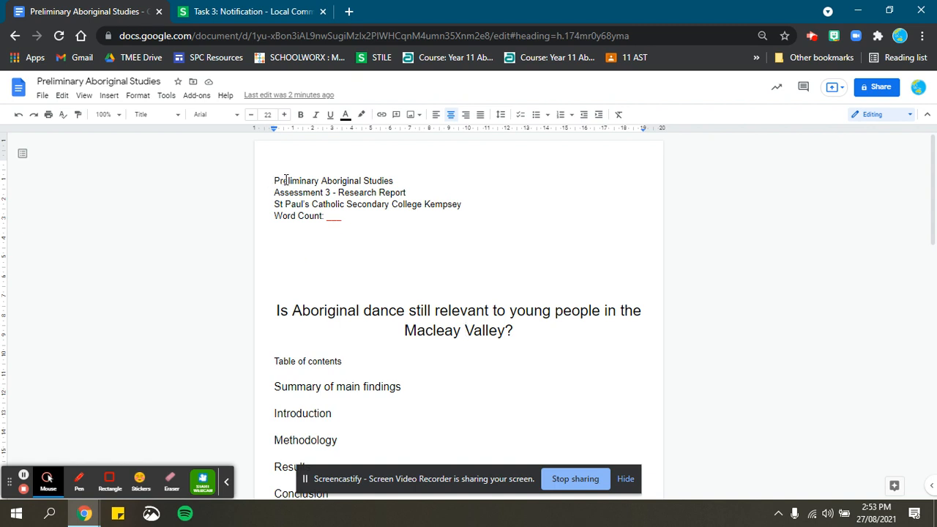
{"action": "left_click_drag", "start_coordinate": [275, 180], "coordinate": [425, 216]}
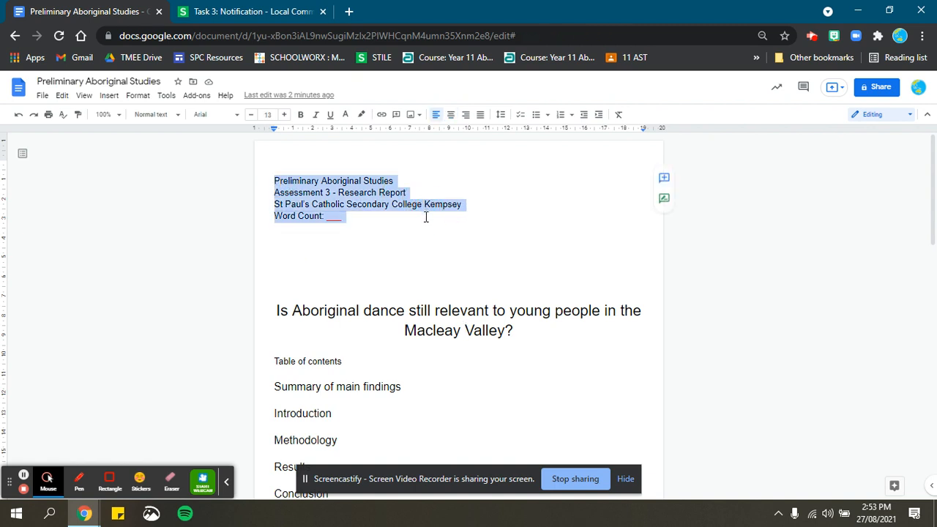
{"action": "left_click", "coordinate": [300, 204]}
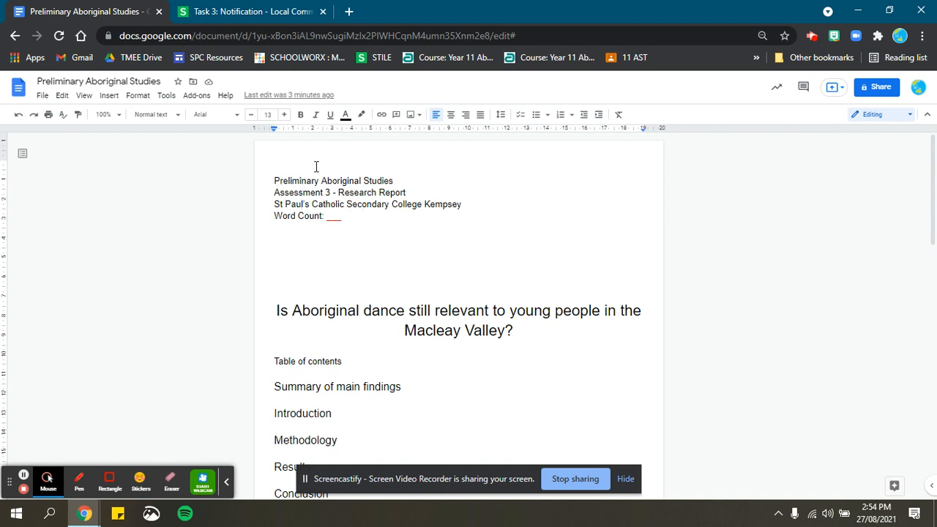
{"action": "left_click", "coordinate": [270, 182]}
{"action": "type", "text": "Tess Meeahn"}
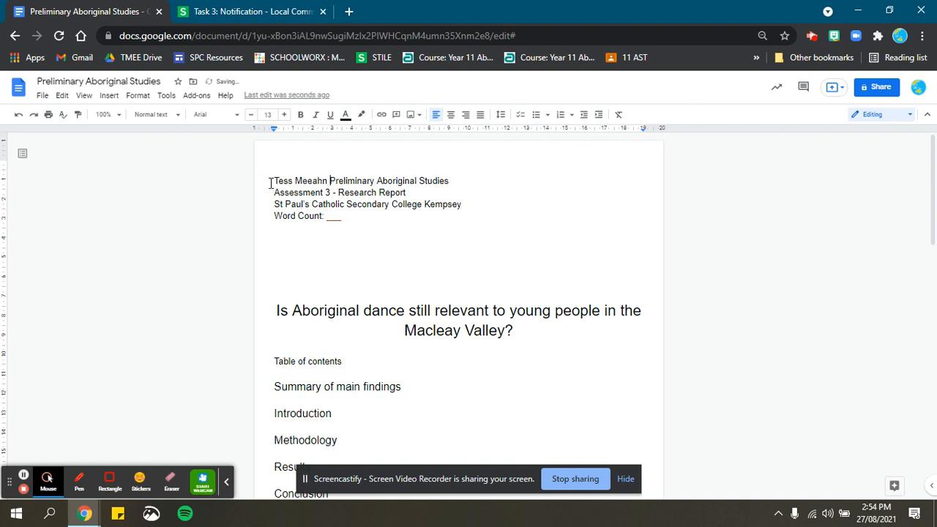
{"action": "key", "text": "BackSpace"}
{"action": "key", "text": "BackSpace"}
{"action": "key", "text": "BackSpace"}
{"action": "key", "text": "BackSpace"}
{"action": "type", "text": "han"}
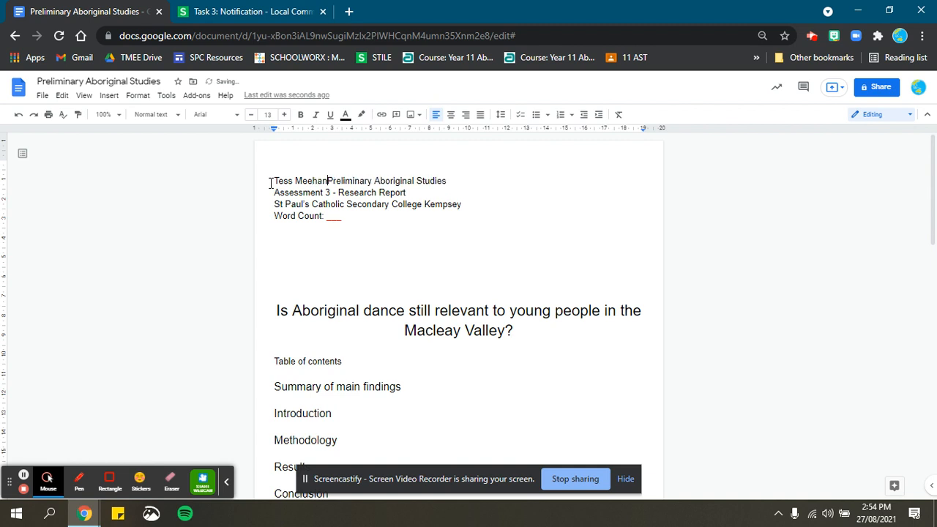
{"action": "key", "text": "Return"}
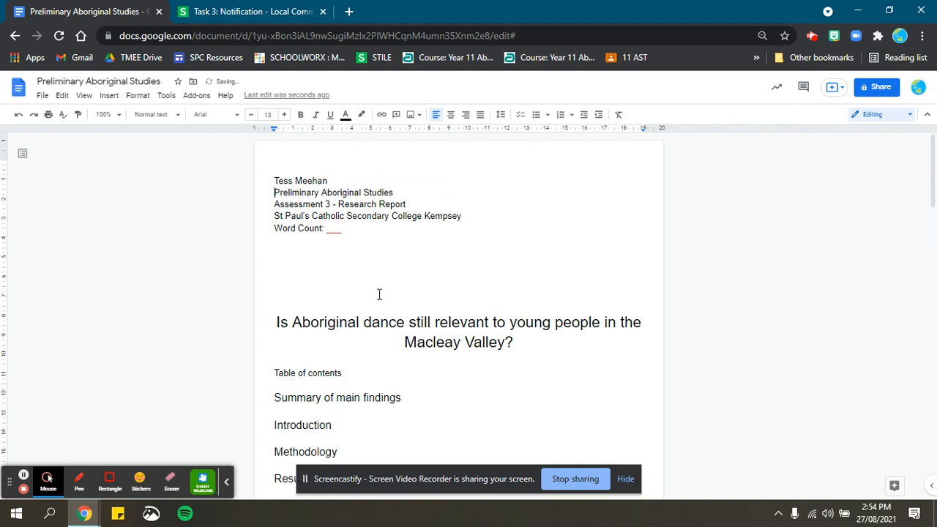
{"action": "scroll", "coordinate": [379, 295], "scroll_direction": "down", "scroll_amount": 5}
{"action": "scroll", "coordinate": [381, 293], "scroll_direction": "down", "scroll_amount": 2}
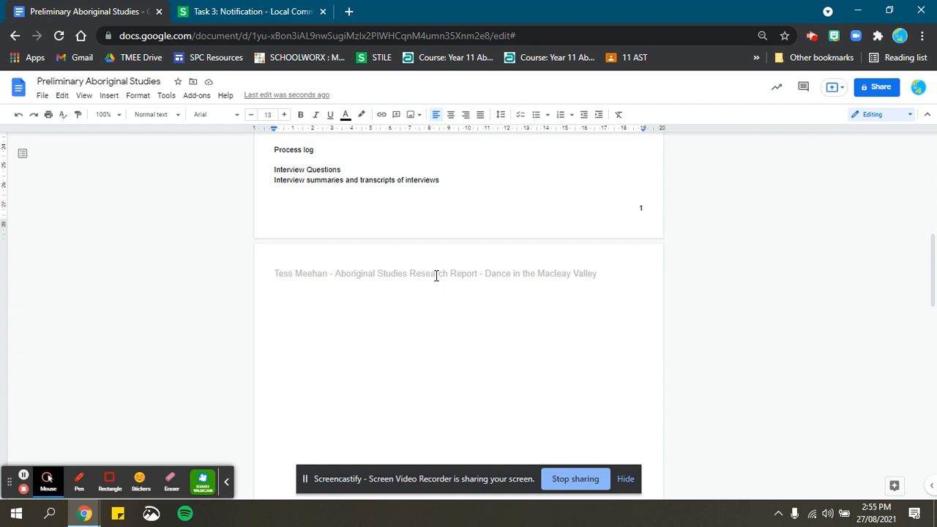
{"action": "scroll", "coordinate": [414, 265], "scroll_direction": "down", "scroll_amount": 1}
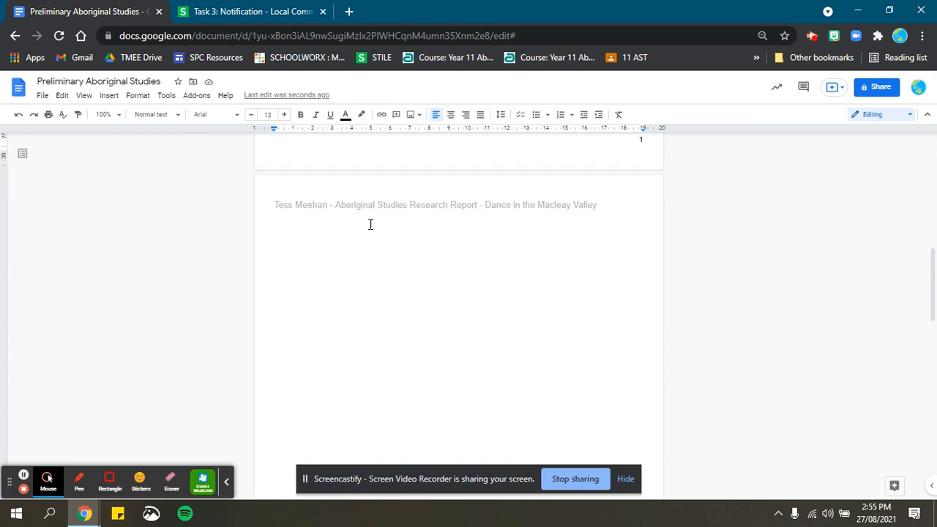
{"action": "triple_click", "coordinate": [330, 205]}
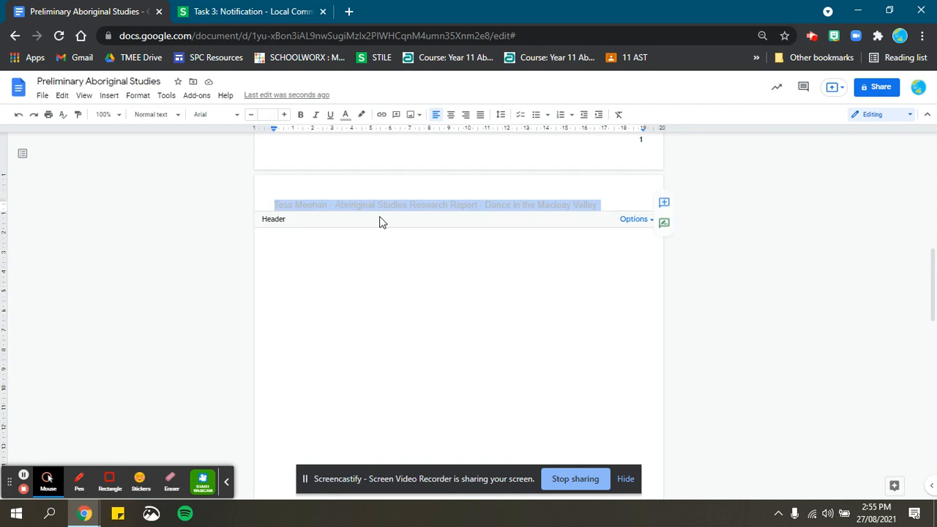
{"action": "left_click", "coordinate": [398, 293]}
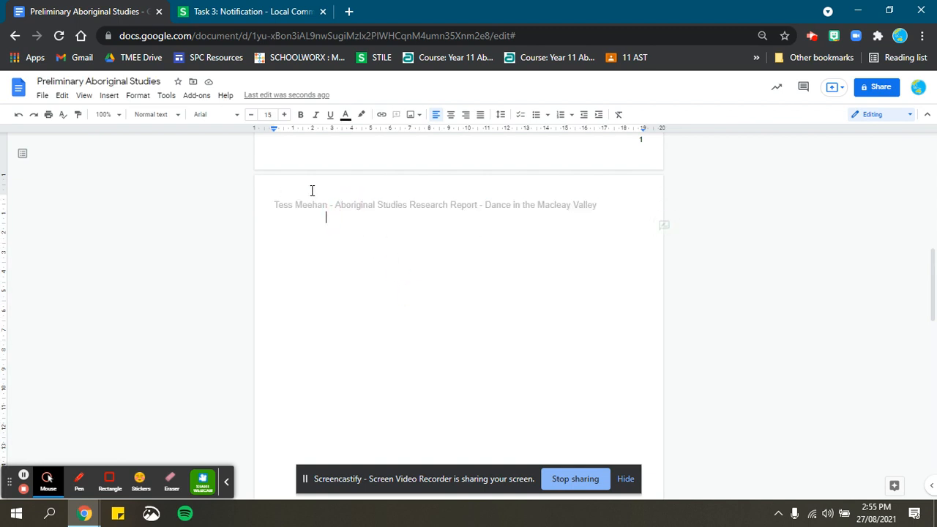
{"action": "left_click", "coordinate": [111, 96]}
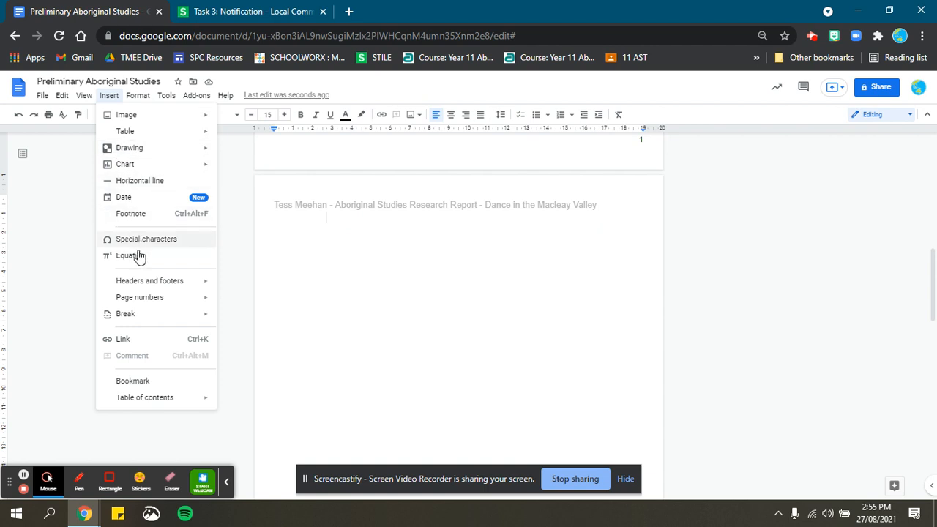
{"action": "mouse_move", "coordinate": [143, 284]}
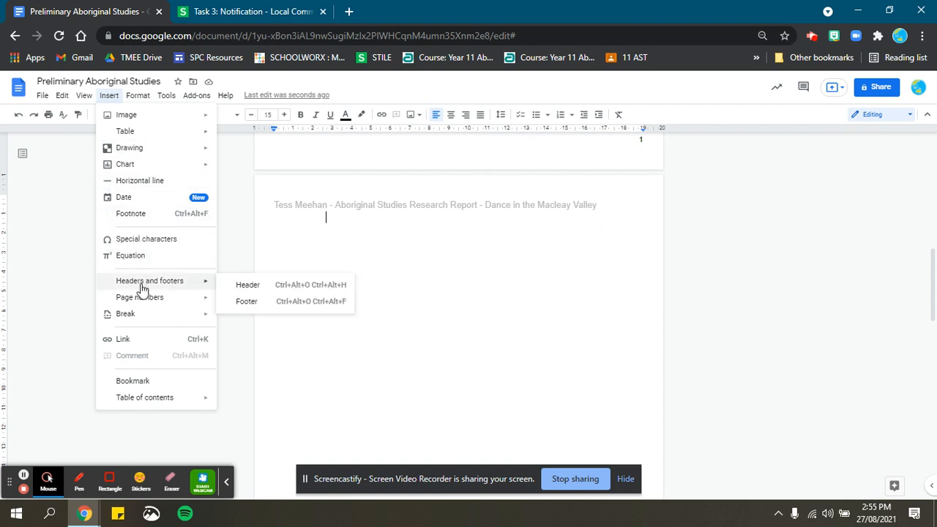
{"action": "left_click", "coordinate": [287, 285]}
{"action": "double_click", "coordinate": [312, 207]}
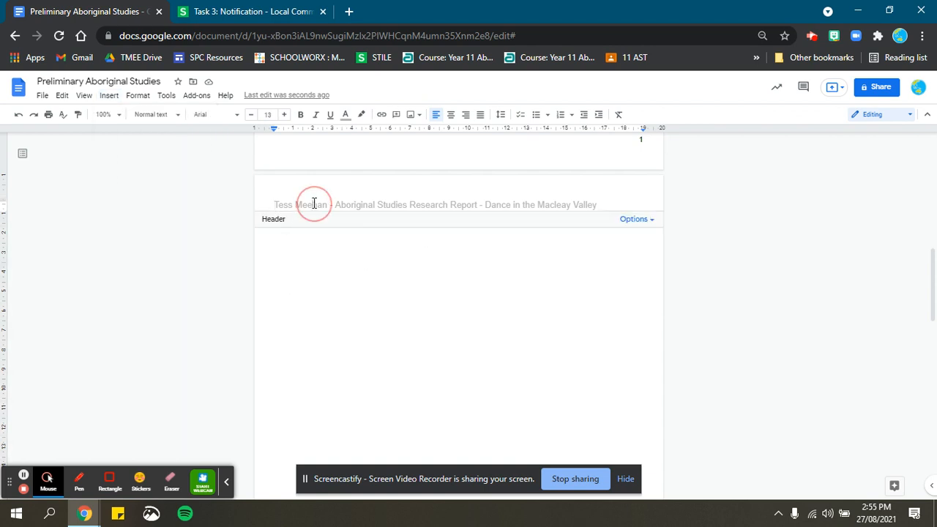
{"action": "left_click", "coordinate": [600, 205]}
{"action": "triple_click", "coordinate": [537, 206]}
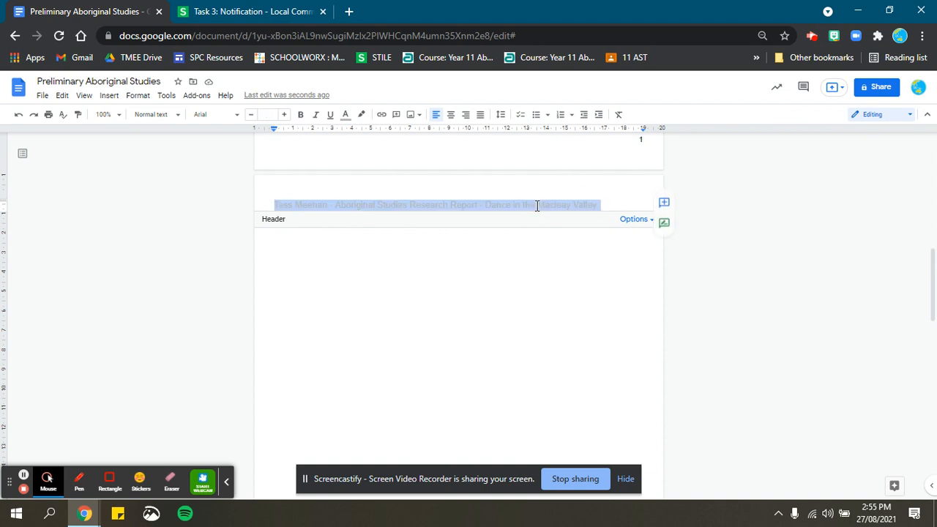
{"action": "left_click", "coordinate": [344, 114]}
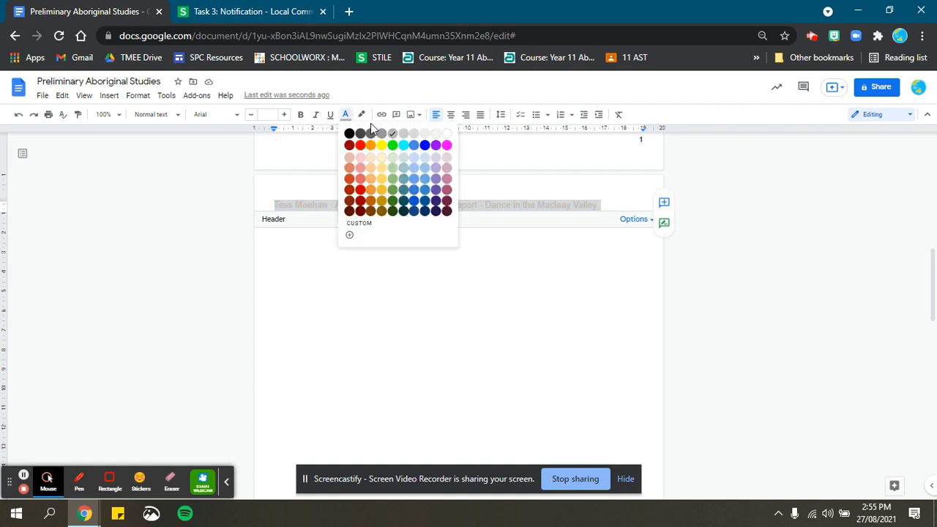
{"action": "left_click", "coordinate": [276, 252]}
{"action": "scroll", "coordinate": [344, 292], "scroll_direction": "down", "scroll_amount": 5}
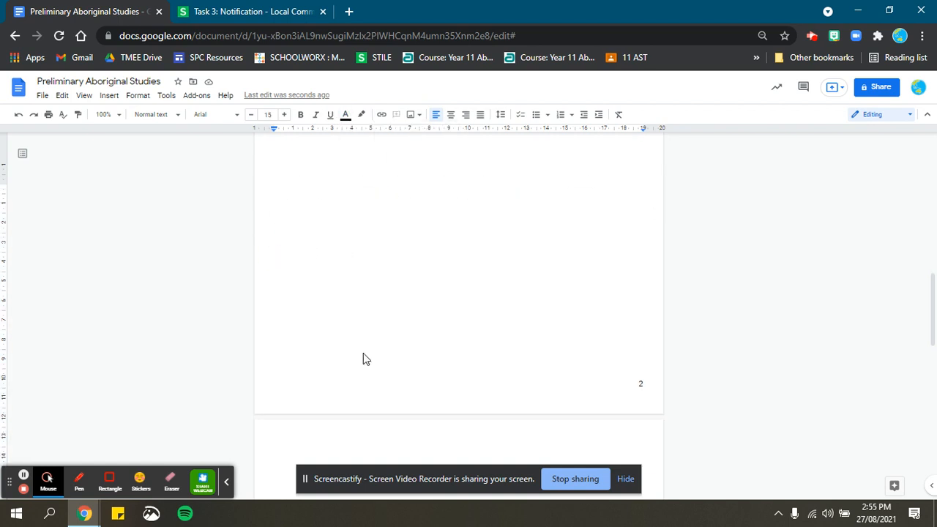
{"action": "scroll", "coordinate": [364, 353], "scroll_direction": "down", "scroll_amount": 8}
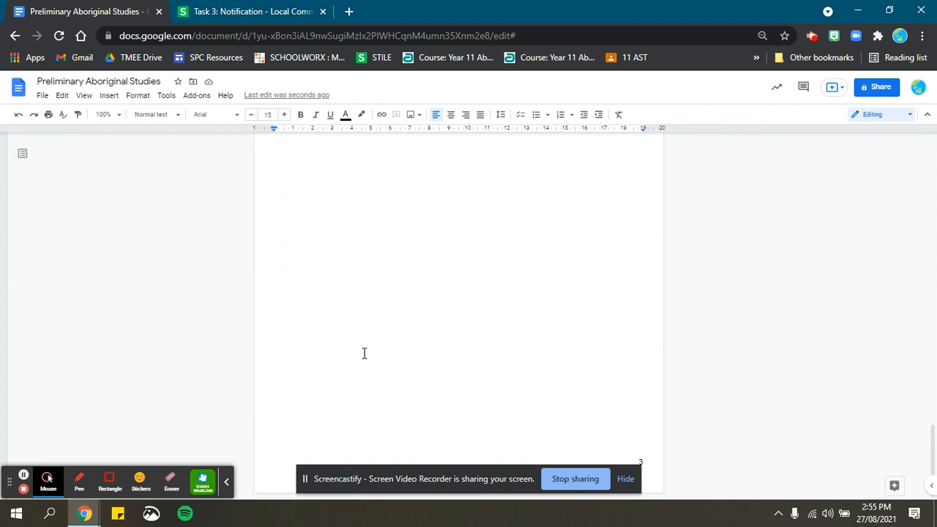
{"action": "scroll", "coordinate": [364, 353], "scroll_direction": "up", "scroll_amount": 11}
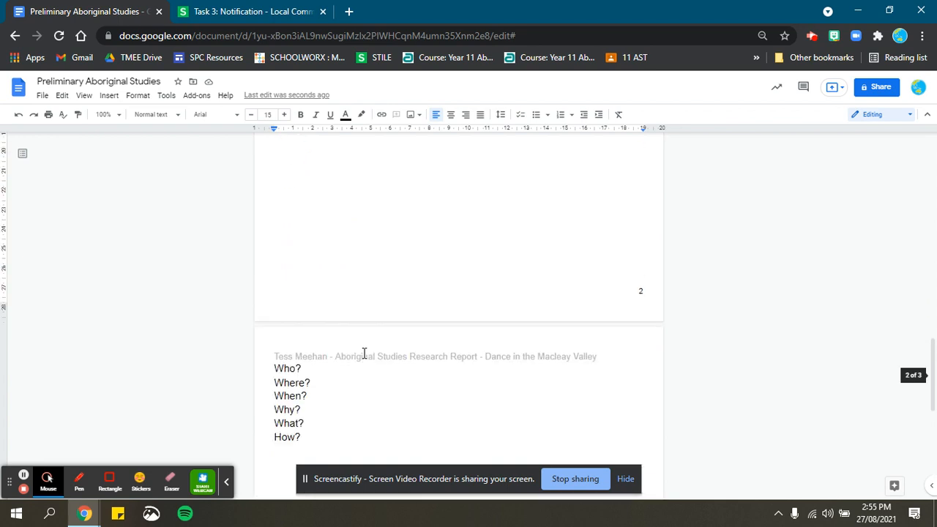
{"action": "scroll", "coordinate": [363, 353], "scroll_direction": "up", "scroll_amount": 7}
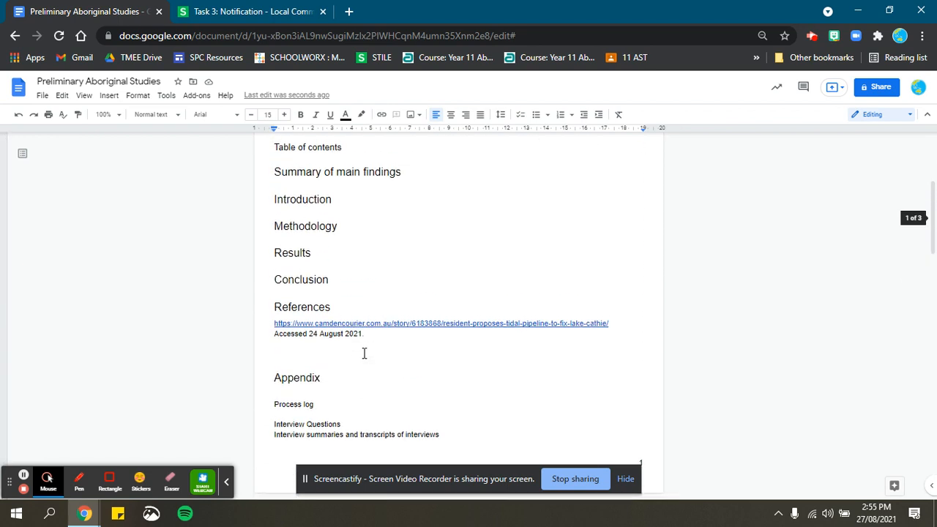
{"action": "scroll", "coordinate": [364, 354], "scroll_direction": "down", "scroll_amount": 4}
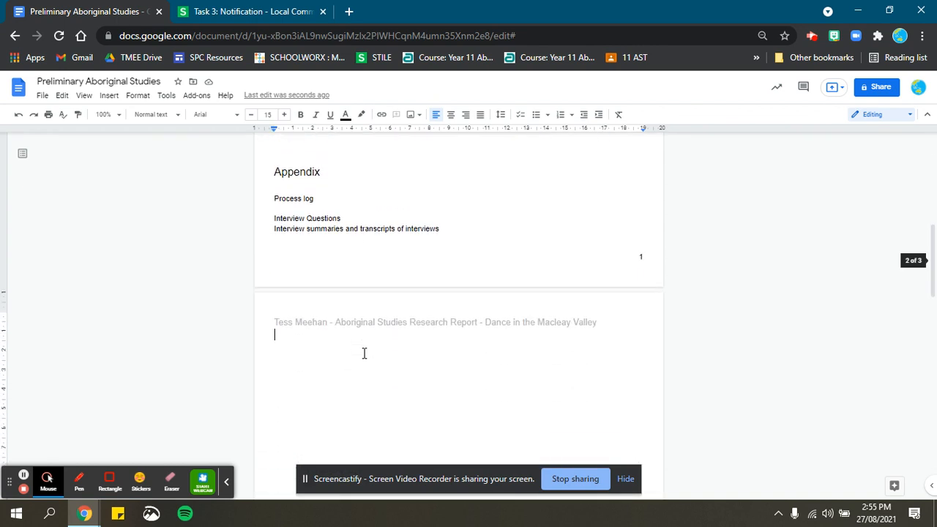
{"action": "left_click", "coordinate": [629, 257]}
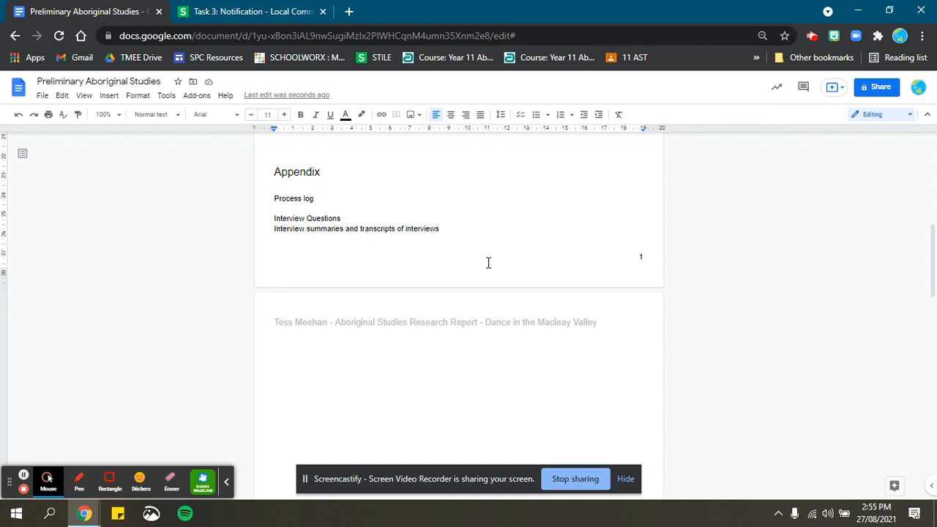
{"action": "scroll", "coordinate": [486, 263], "scroll_direction": "up", "scroll_amount": 3}
{"action": "scroll", "coordinate": [401, 286], "scroll_direction": "up", "scroll_amount": 3}
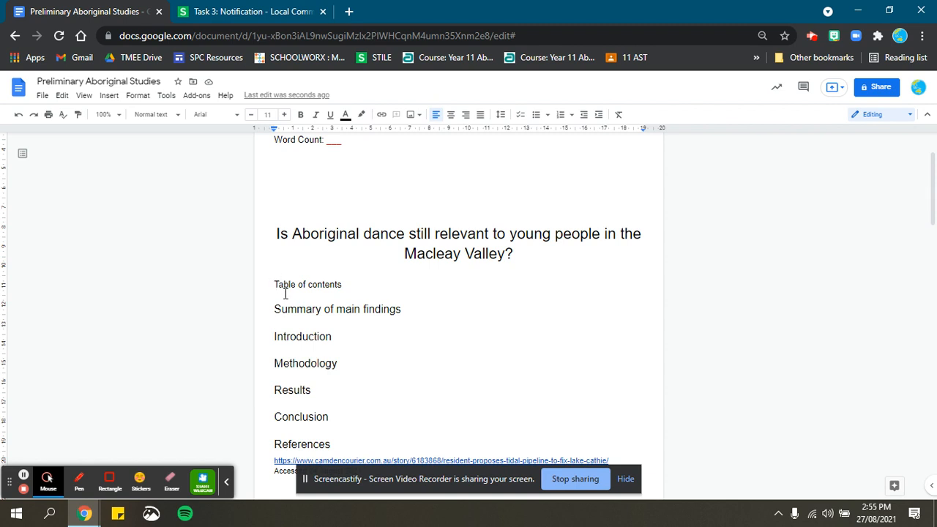
{"action": "scroll", "coordinate": [286, 294], "scroll_direction": "down", "scroll_amount": 2}
{"action": "scroll", "coordinate": [457, 325], "scroll_direction": "down", "scroll_amount": 1}
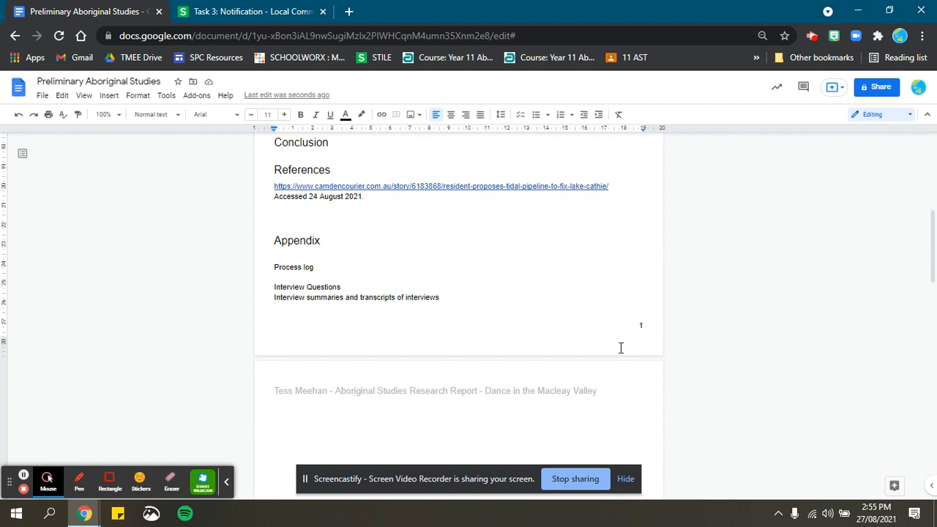
{"action": "double_click", "coordinate": [608, 330]}
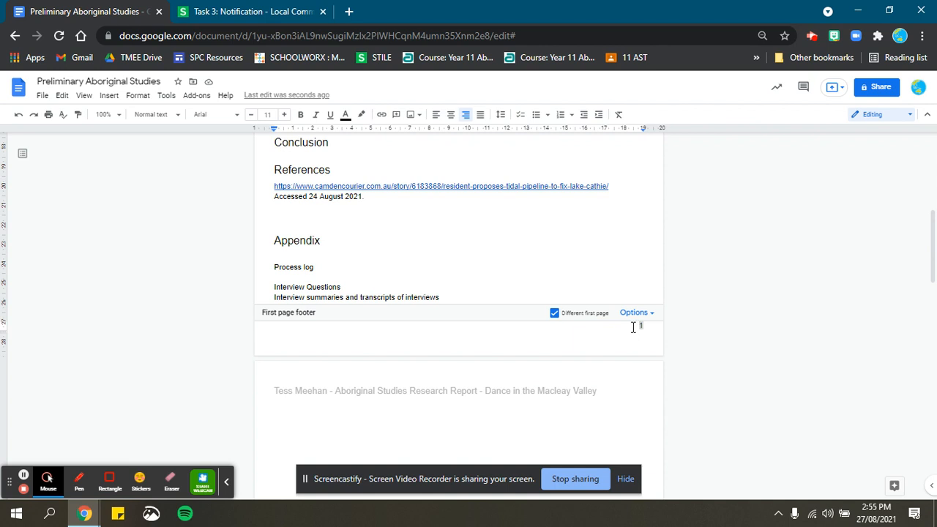
{"action": "left_click", "coordinate": [730, 259]}
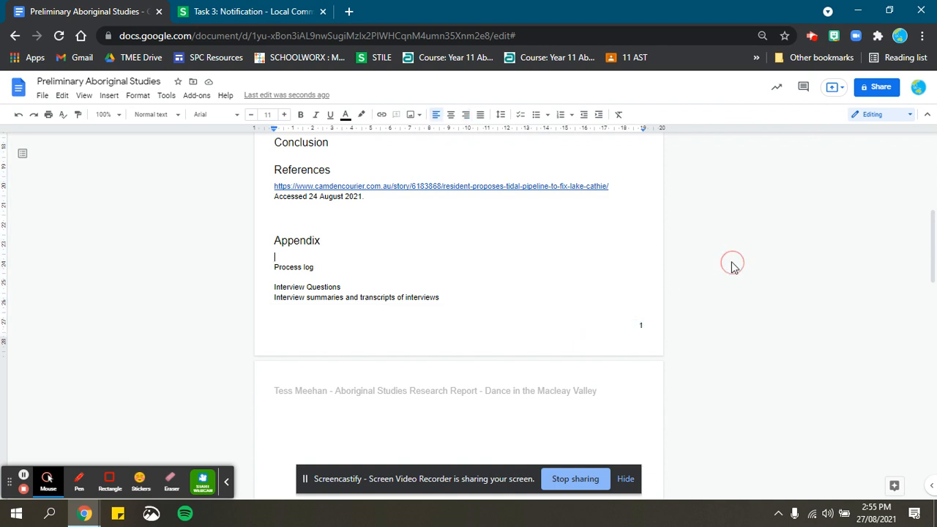
{"action": "left_click", "coordinate": [103, 100]}
{"action": "mouse_move", "coordinate": [154, 301]}
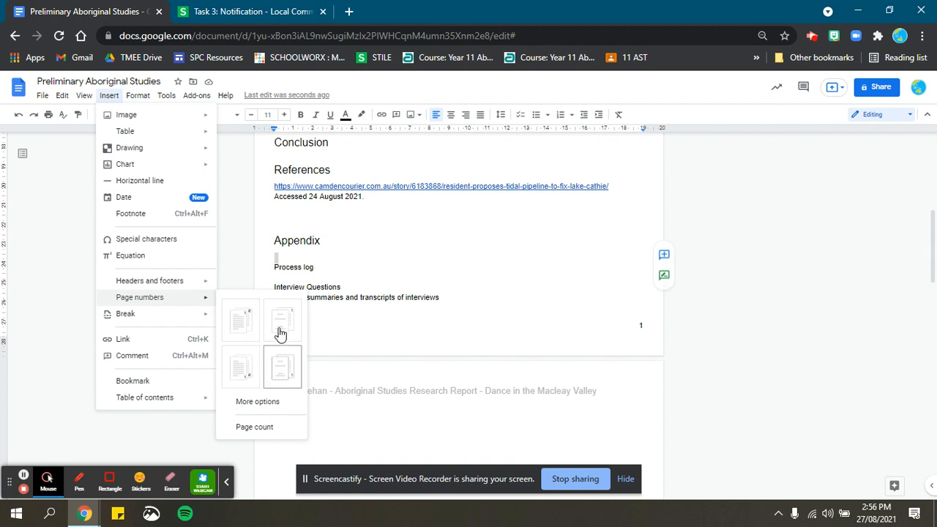
{"action": "left_click", "coordinate": [726, 344]}
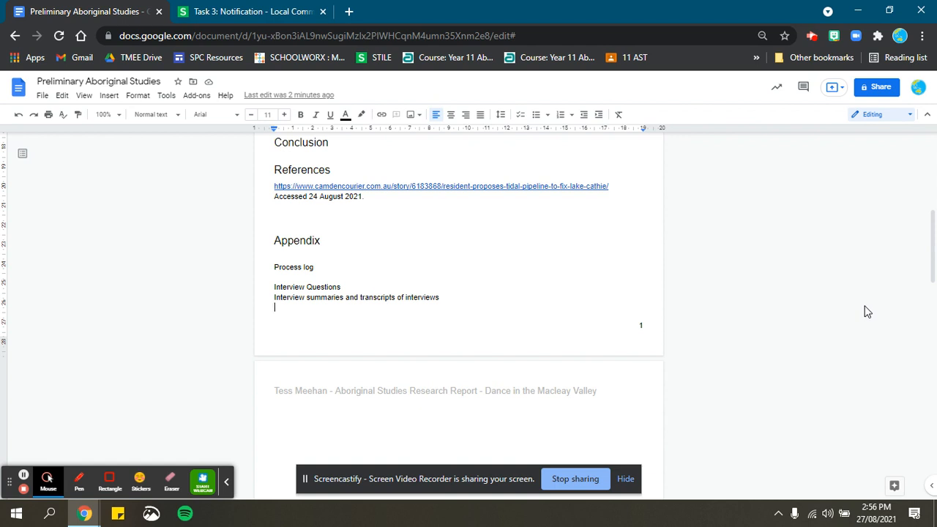
- Insert a blank line above the report title on the first page
{"action": "scroll", "coordinate": [761, 333], "scroll_direction": "up", "scroll_amount": 3}
{"action": "scroll", "coordinate": [759, 330], "scroll_direction": "up", "scroll_amount": 2}
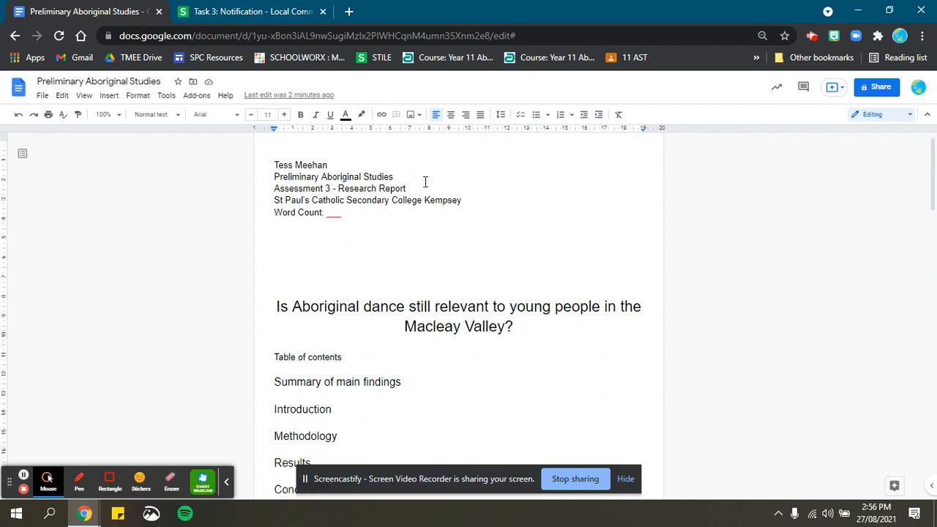
{"action": "scroll", "coordinate": [461, 266], "scroll_direction": "down", "scroll_amount": 5}
{"action": "scroll", "coordinate": [521, 398], "scroll_direction": "down", "scroll_amount": 1}
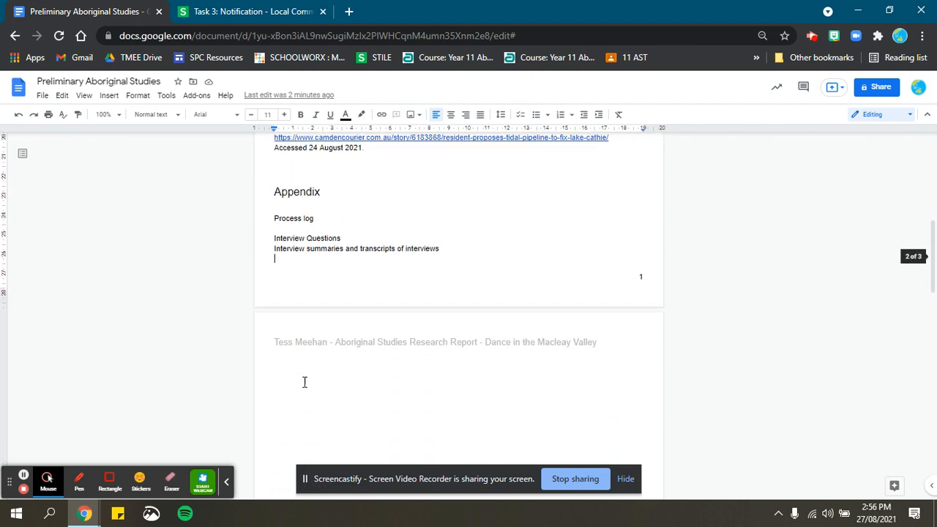
{"action": "scroll", "coordinate": [535, 343], "scroll_direction": "up", "scroll_amount": 6}
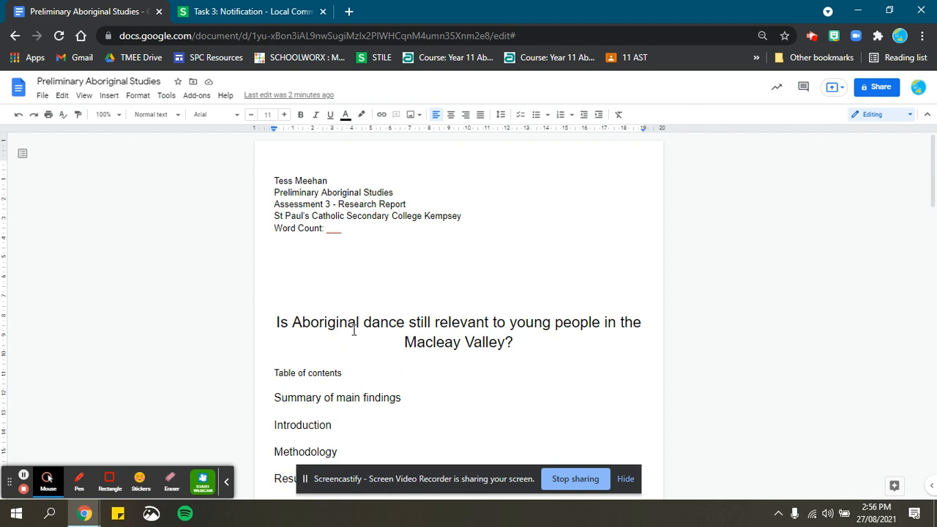
{"action": "left_click", "coordinate": [270, 321]}
{"action": "key", "text": "Return"}
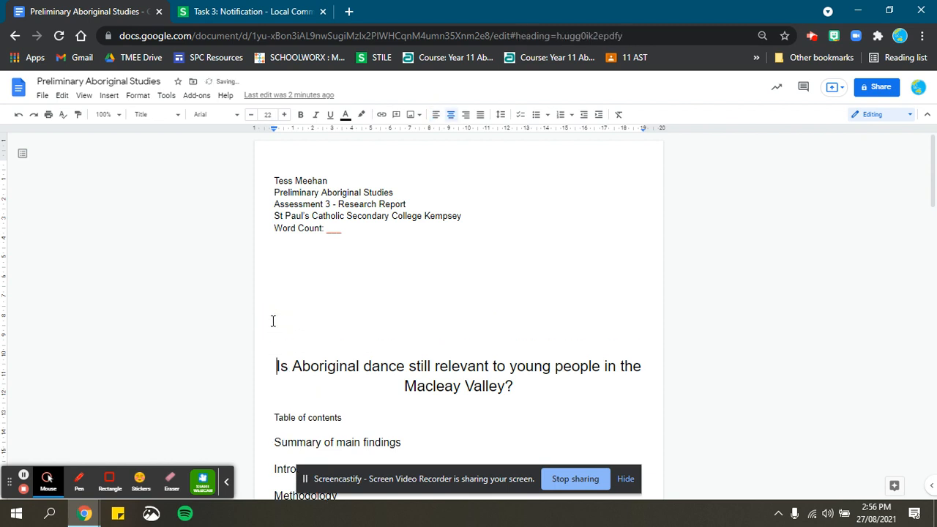
- Enlarge the report title from 22 to 28 pt
{"action": "left_click_drag", "start_coordinate": [524, 389], "coordinate": [230, 349]}
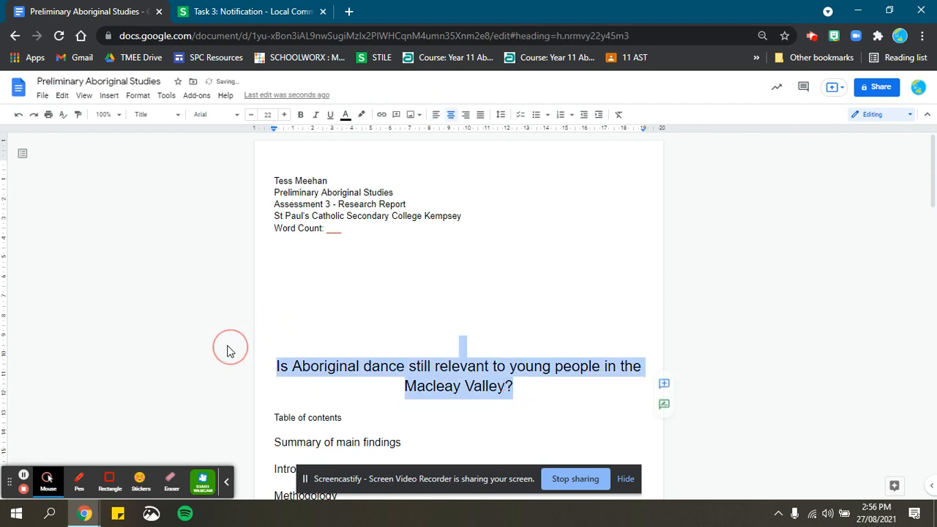
{"action": "left_click", "coordinate": [284, 115]}
{"action": "left_click", "coordinate": [284, 114]}
{"action": "left_click", "coordinate": [283, 114]}
{"action": "left_click", "coordinate": [284, 115]}
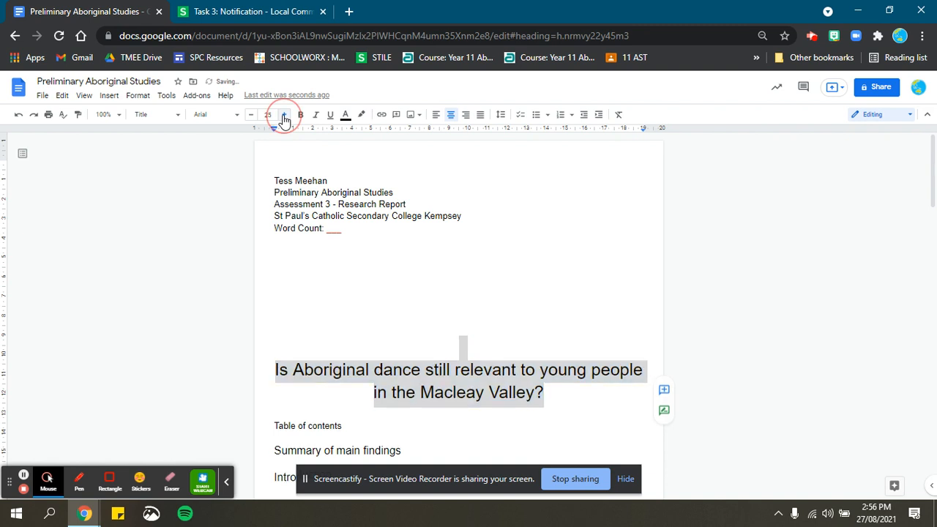
{"action": "left_click", "coordinate": [284, 114]}
{"action": "left_click", "coordinate": [284, 115]}
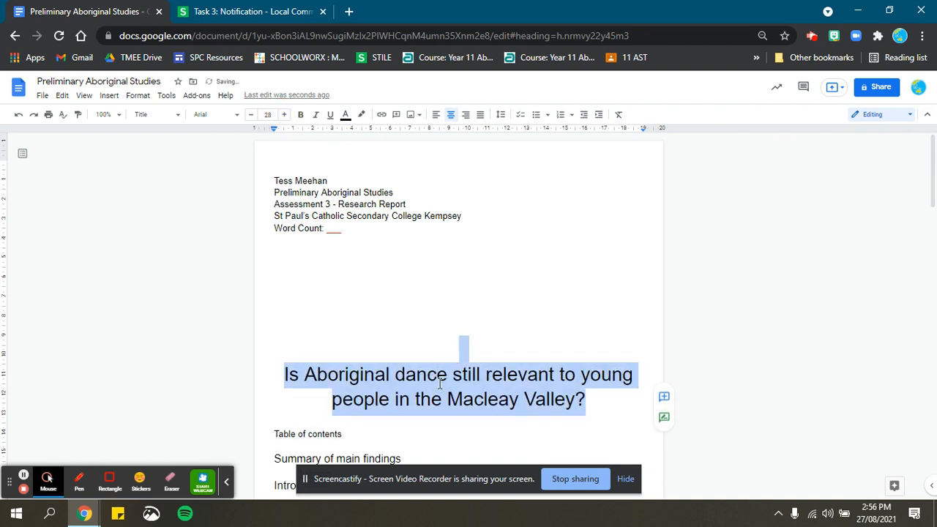
{"action": "left_click", "coordinate": [272, 374]}
{"action": "scroll", "coordinate": [410, 391], "scroll_direction": "down", "scroll_amount": 2}
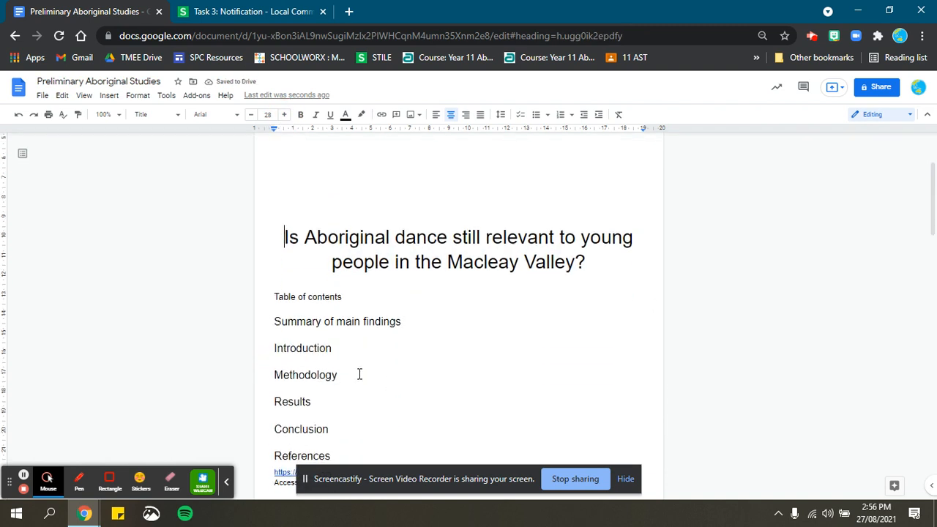
{"action": "left_click", "coordinate": [272, 295]}
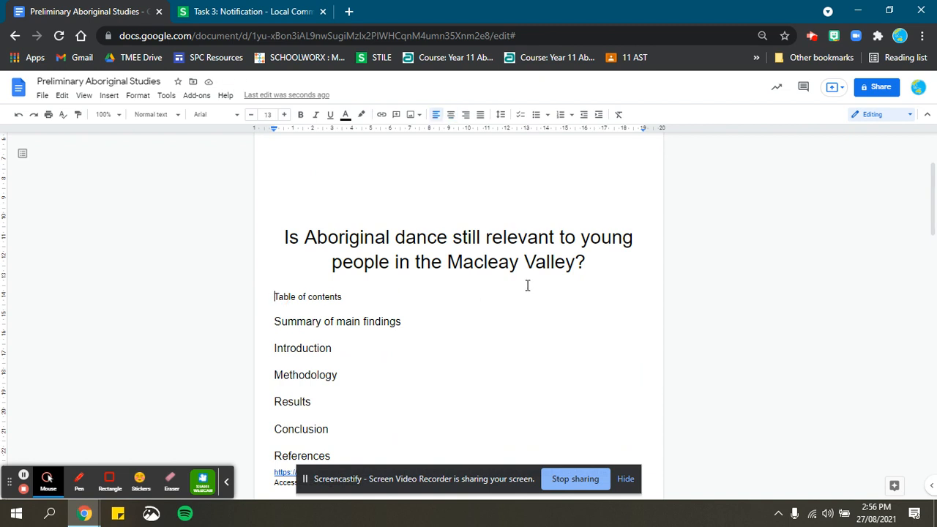
- Insert a page break so 'Table of contents' starts on page 2
{"action": "key", "text": "ctrl+Return"}
{"action": "scroll", "coordinate": [520, 272], "scroll_direction": "up", "scroll_amount": 5}
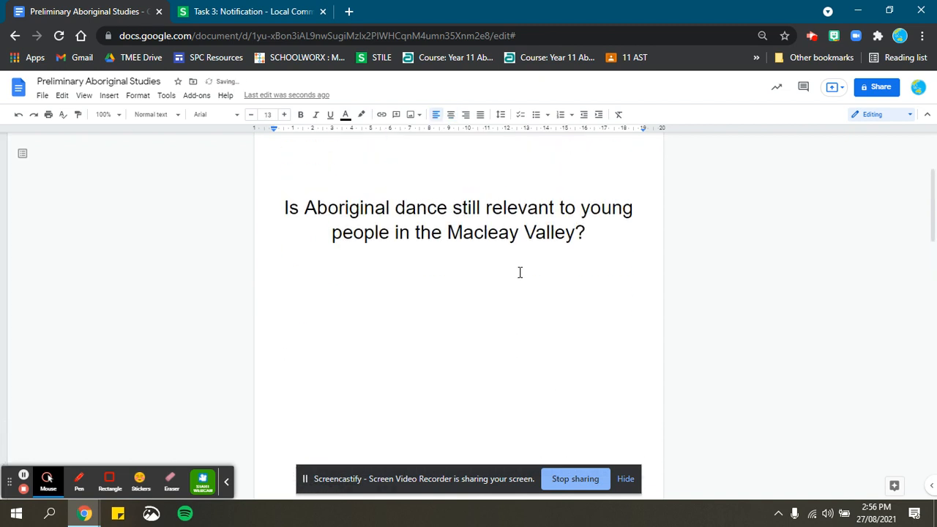
{"action": "scroll", "coordinate": [519, 272], "scroll_direction": "up", "scroll_amount": 2}
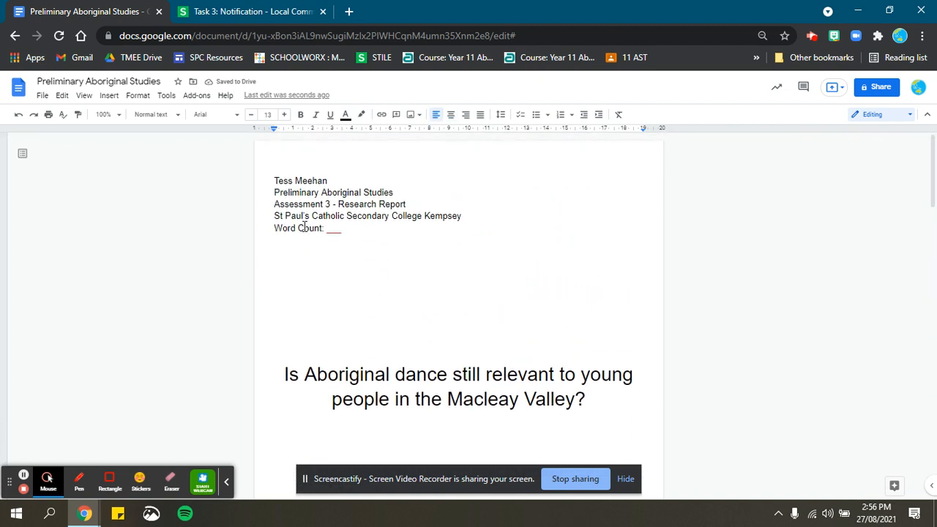
{"action": "left_click_drag", "start_coordinate": [359, 232], "coordinate": [261, 184]}
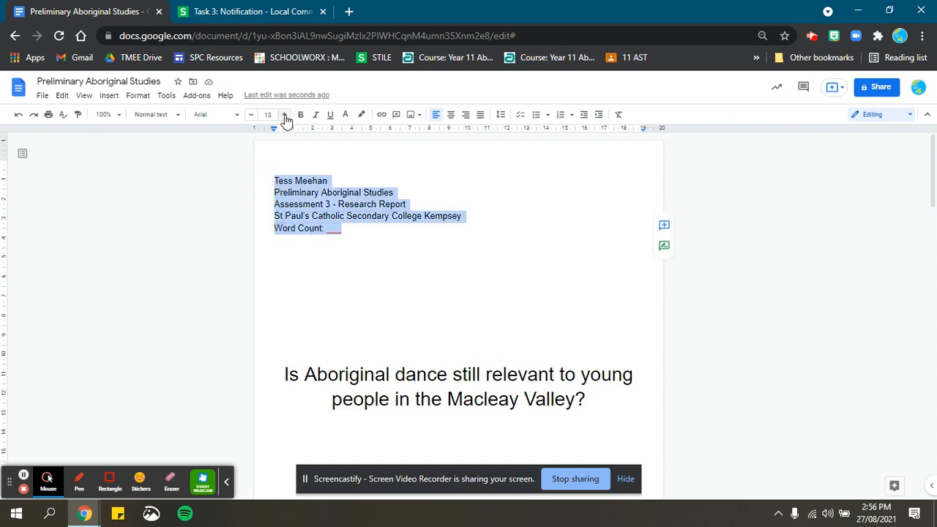
{"action": "left_click", "coordinate": [460, 318]}
{"action": "scroll", "coordinate": [589, 286], "scroll_direction": "down", "scroll_amount": 5}
{"action": "scroll", "coordinate": [504, 265], "scroll_direction": "up", "scroll_amount": 3}
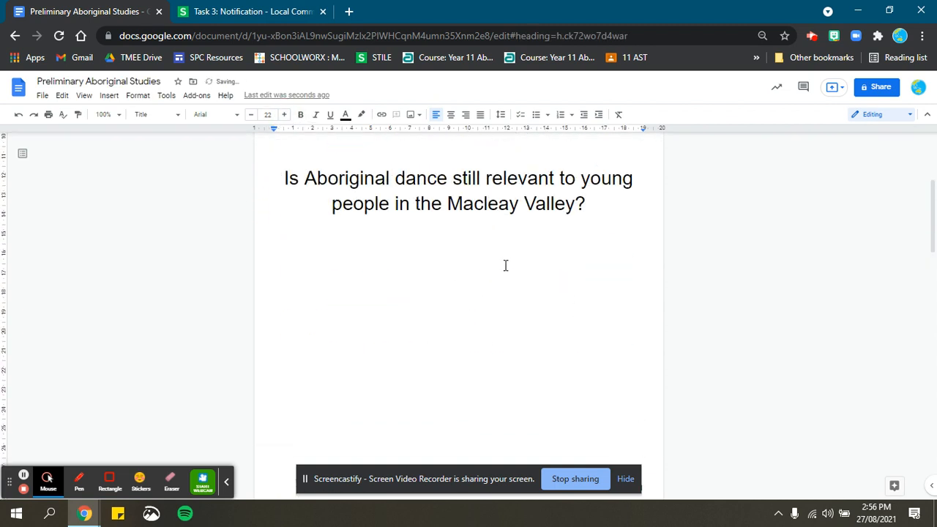
{"action": "scroll", "coordinate": [466, 290], "scroll_direction": "up", "scroll_amount": 1}
{"action": "scroll", "coordinate": [466, 291], "scroll_direction": "down", "scroll_amount": 8}
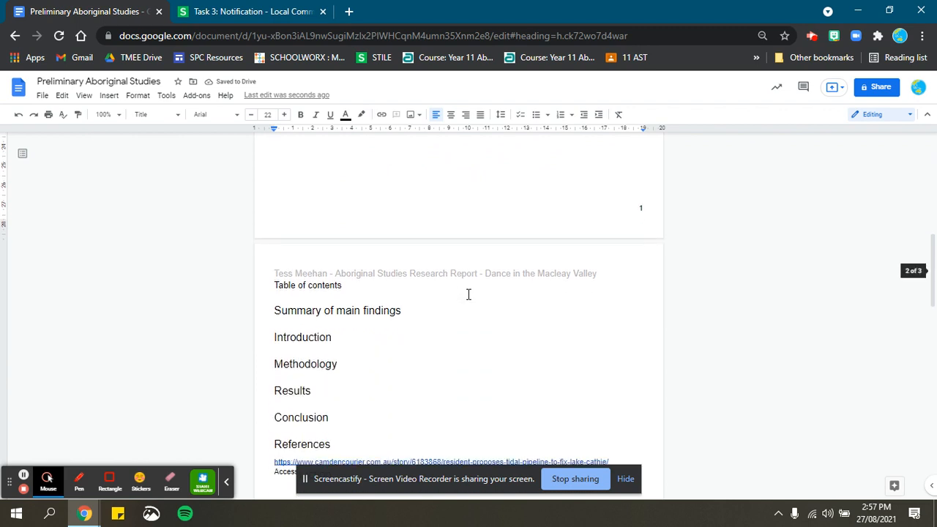
{"action": "scroll", "coordinate": [469, 294], "scroll_direction": "down", "scroll_amount": 1}
- Add blank lines above 'Summary of main findings'
{"action": "left_click", "coordinate": [291, 217]}
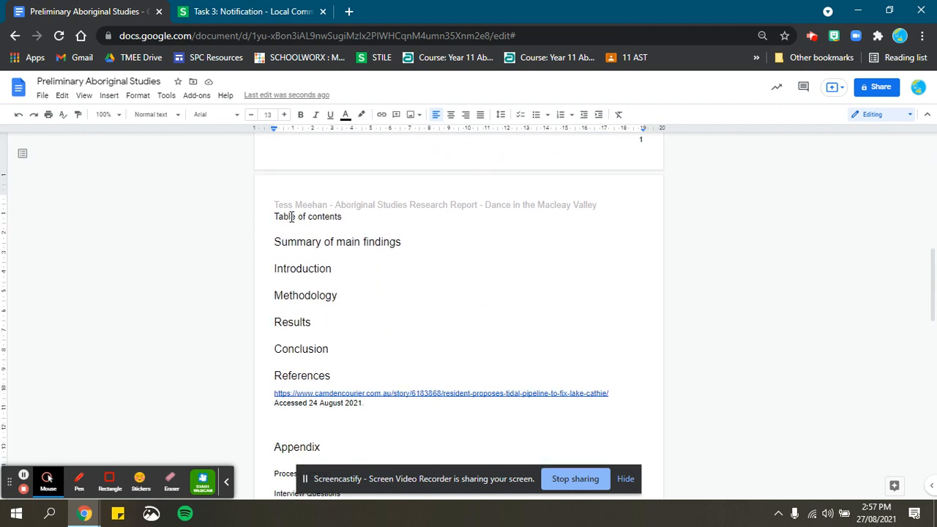
{"action": "key", "text": "Down"}
{"action": "left_click", "coordinate": [272, 242]}
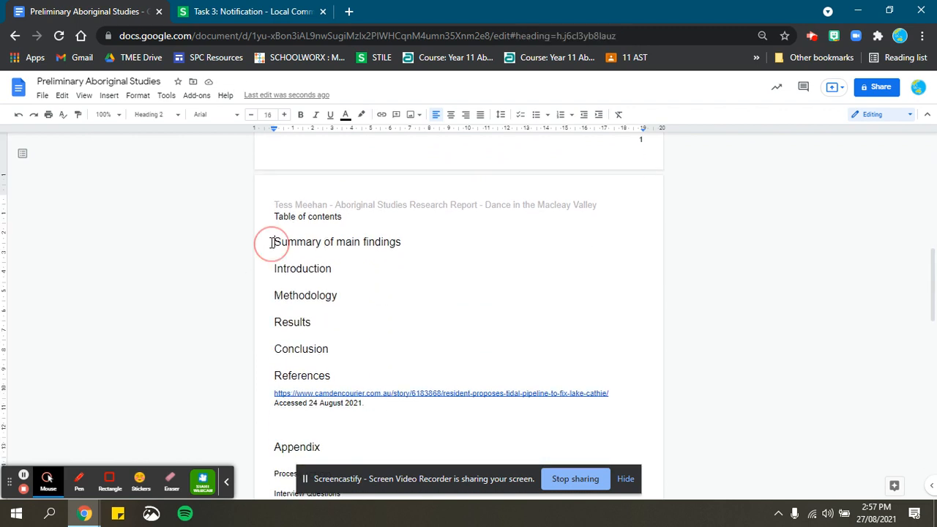
{"action": "key", "text": "Return"}
{"action": "key", "text": "Return"}
{"action": "left_click", "coordinate": [271, 242]}
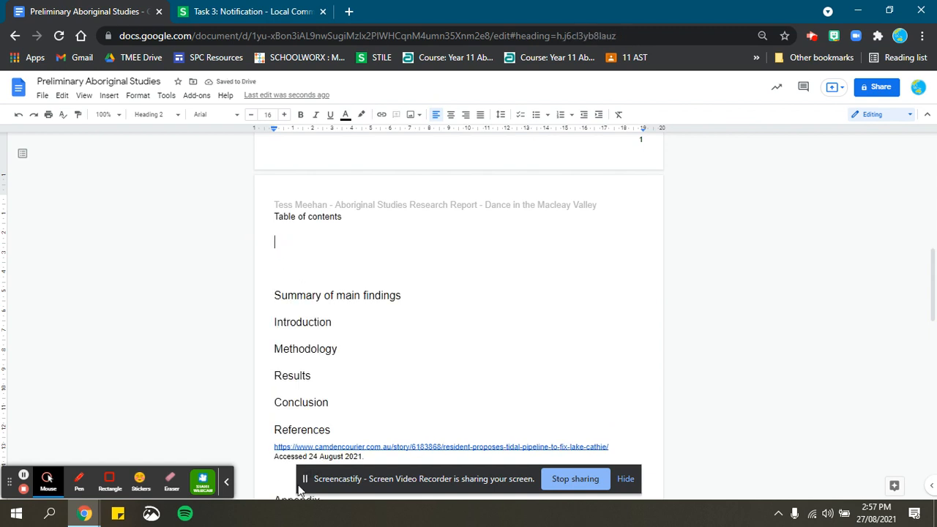
{"action": "scroll", "coordinate": [298, 316], "scroll_direction": "down", "scroll_amount": 2}
{"action": "scroll", "coordinate": [298, 316], "scroll_direction": "up", "scroll_amount": 1}
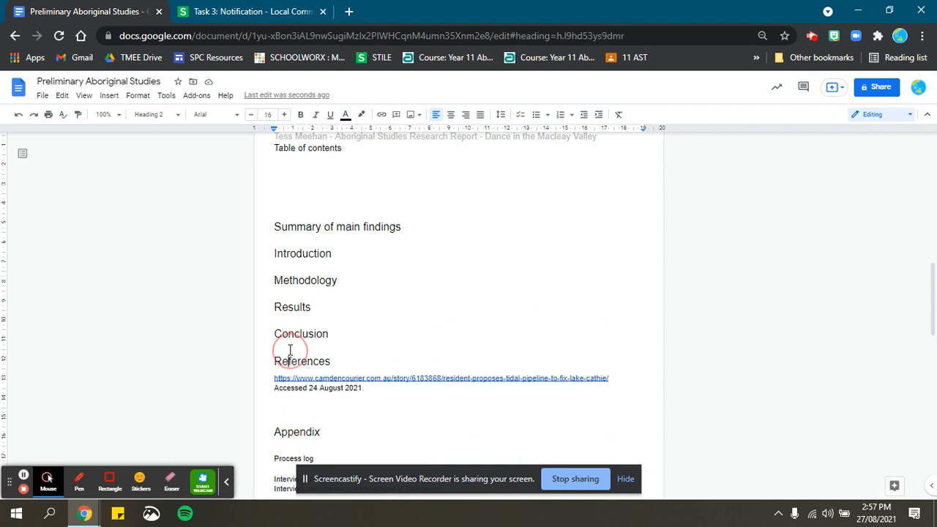
{"action": "left_click", "coordinate": [288, 253]}
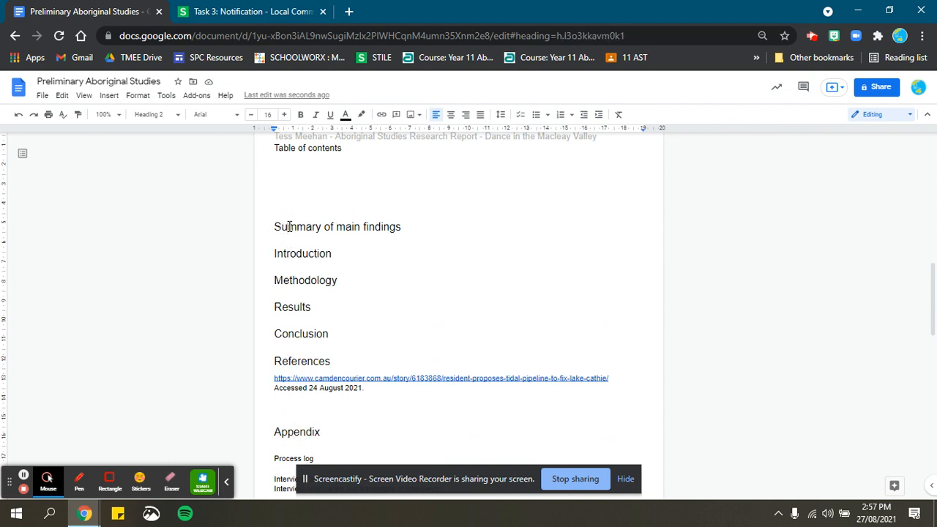
- Switch 'Summary of main findings' to Normal text, then restore it to Heading 2
{"action": "triple_click", "coordinate": [288, 227]}
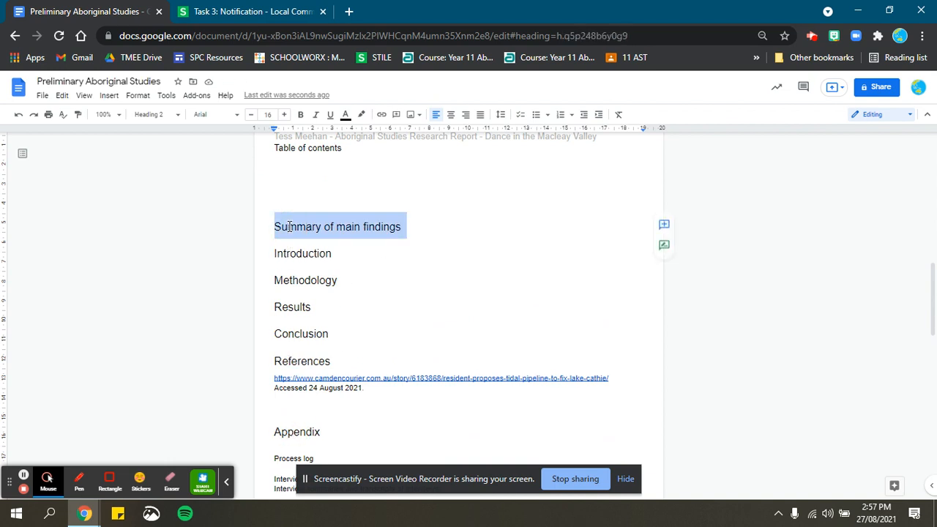
{"action": "left_click", "coordinate": [156, 114]}
{"action": "left_click", "coordinate": [162, 138]}
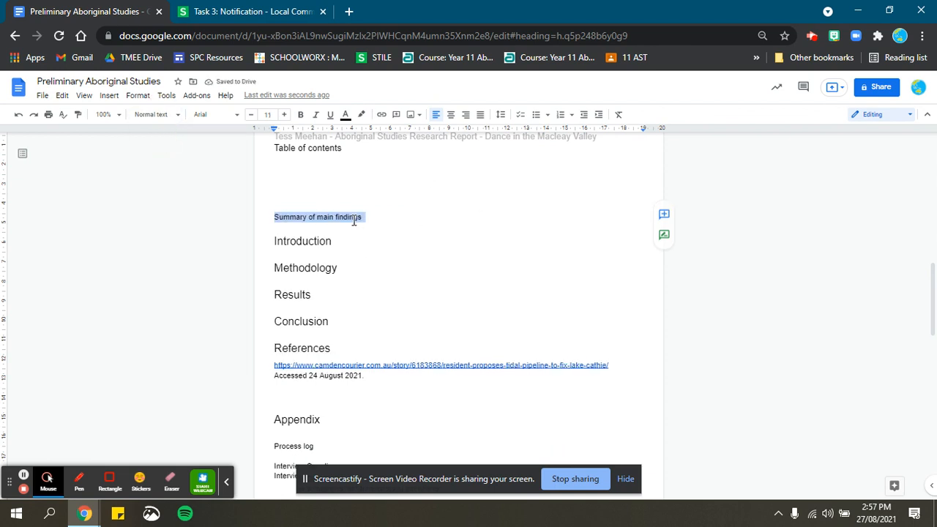
{"action": "left_click", "coordinate": [160, 117]}
{"action": "left_click", "coordinate": [161, 119]}
{"action": "left_click", "coordinate": [177, 117]}
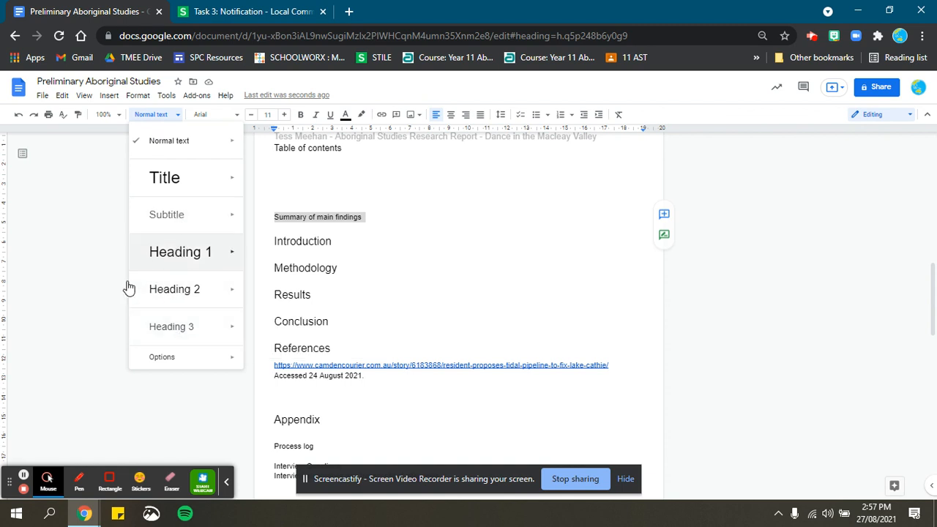
{"action": "left_click", "coordinate": [174, 295]}
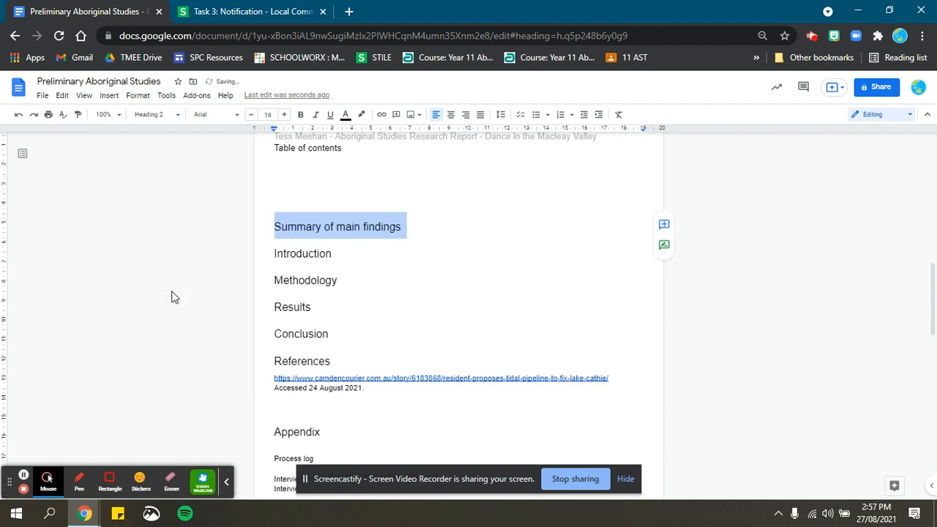
{"action": "left_click", "coordinate": [347, 117]}
{"action": "left_click", "coordinate": [347, 118]}
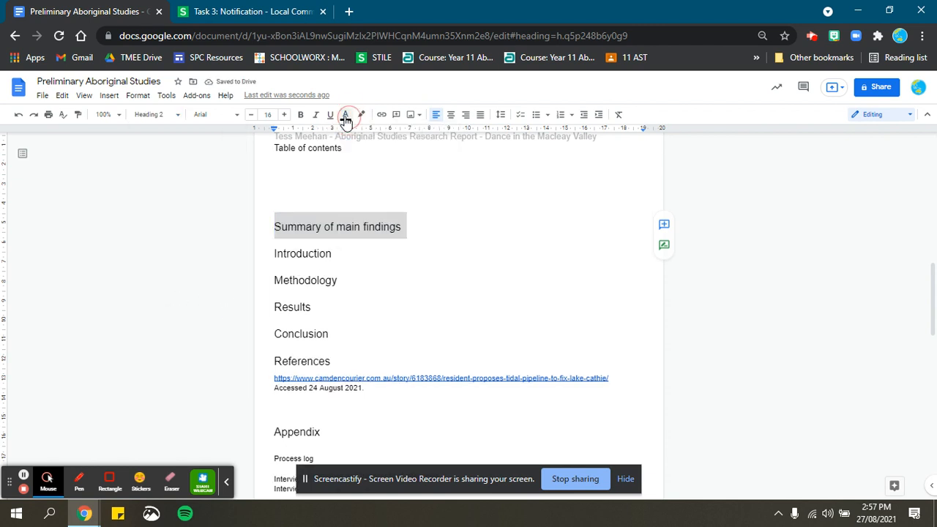
{"action": "left_click", "coordinate": [238, 117]}
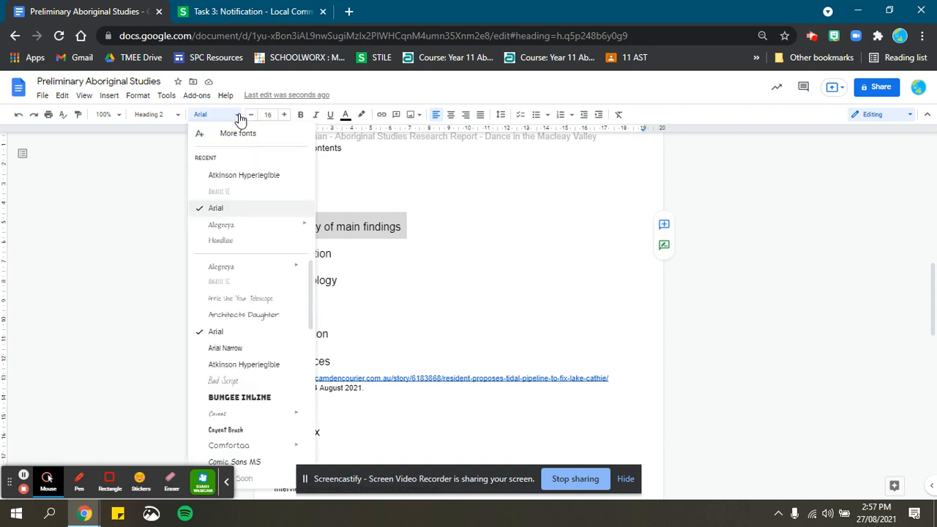
- Set the Summary heading to Handlee and update Heading 2 to match it
{"action": "left_click", "coordinate": [213, 241]}
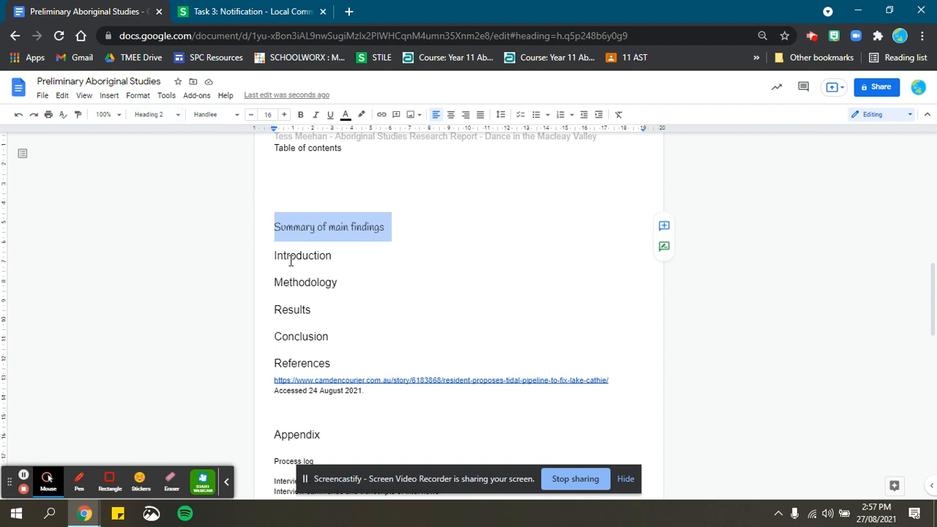
{"action": "left_click", "coordinate": [176, 118]}
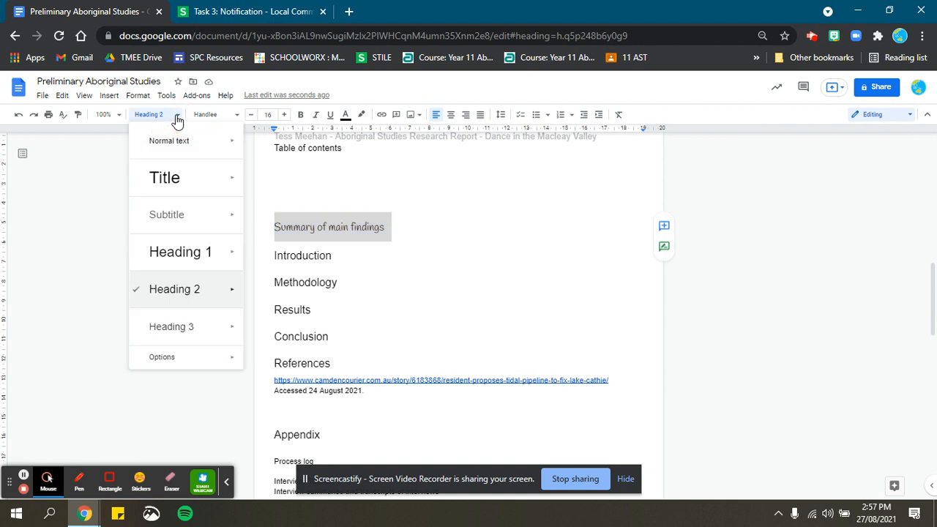
{"action": "mouse_move", "coordinate": [201, 293]}
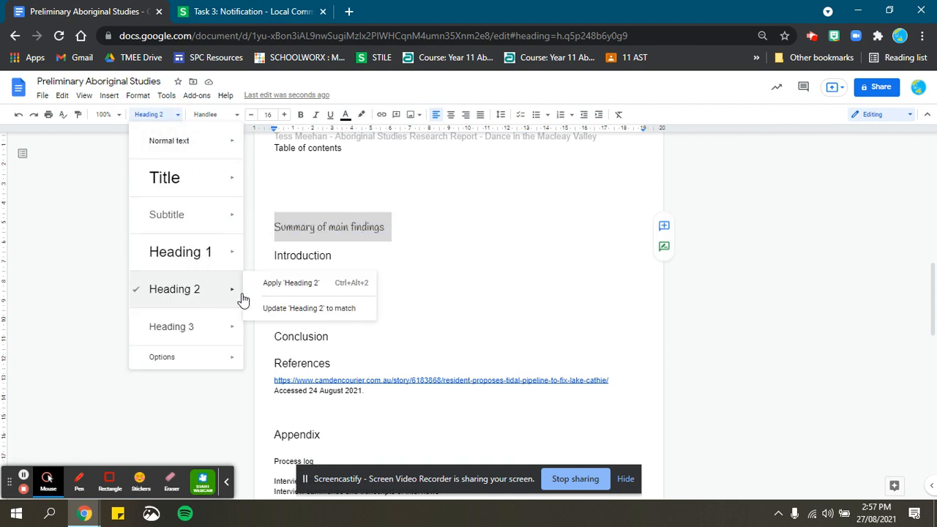
{"action": "left_click", "coordinate": [294, 308]}
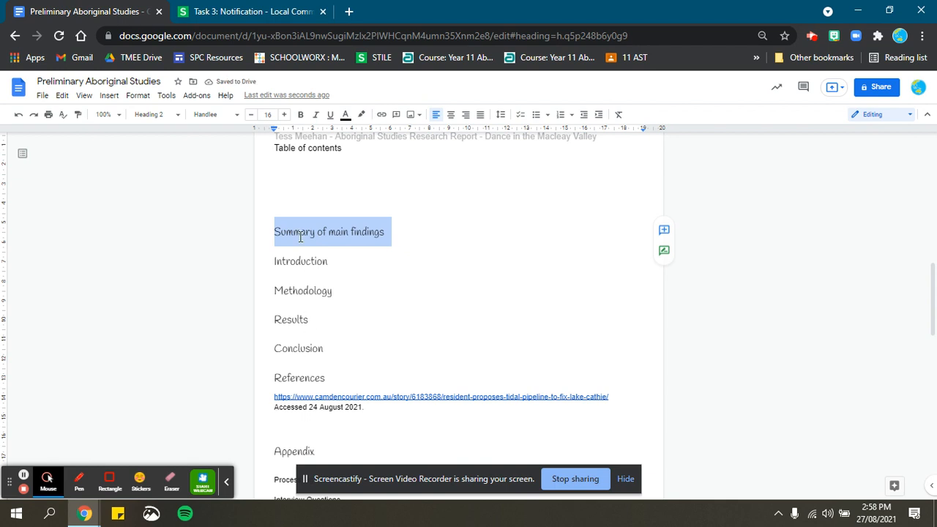
- Change the Summary of main findings heading to Arial and update Heading 2 to match
{"action": "left_click", "coordinate": [300, 234]}
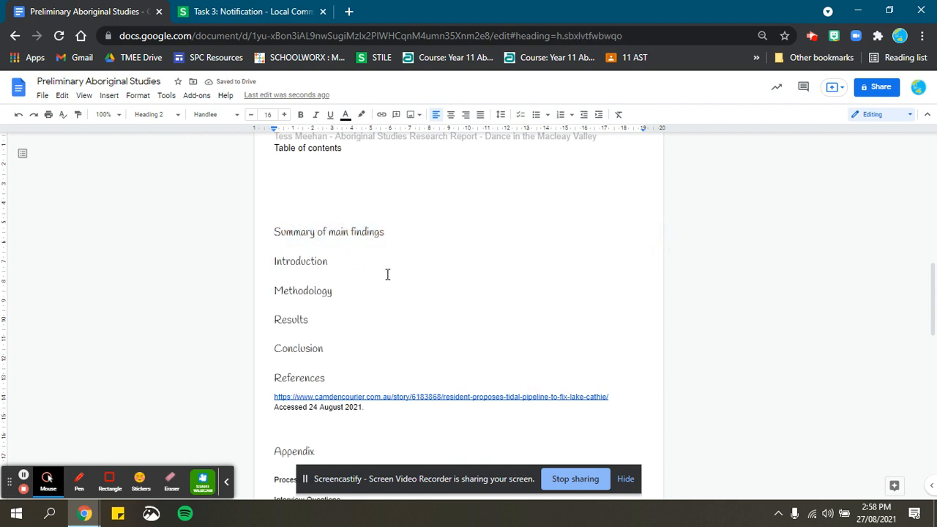
{"action": "scroll", "coordinate": [287, 179], "scroll_direction": "down", "scroll_amount": 1}
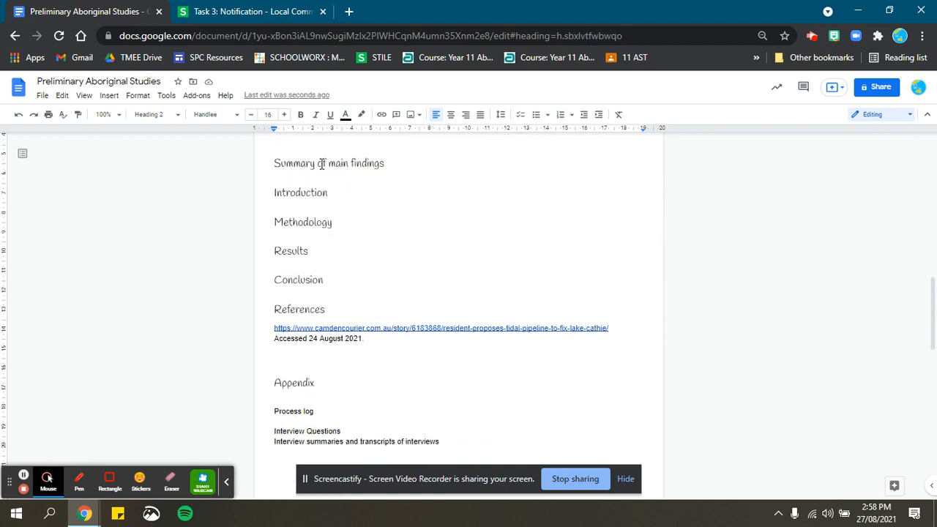
{"action": "triple_click", "coordinate": [313, 162]}
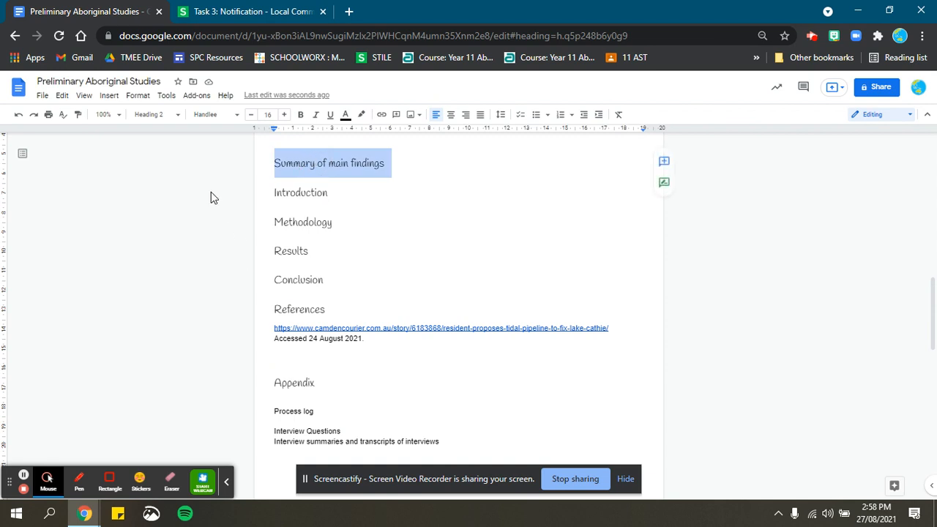
{"action": "left_click", "coordinate": [236, 117]}
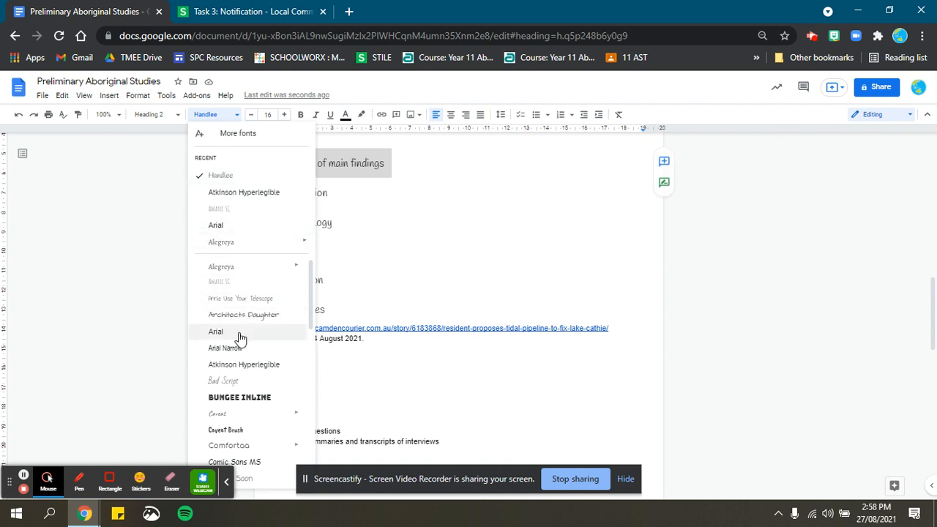
{"action": "scroll", "coordinate": [241, 337], "scroll_direction": "down", "scroll_amount": 4}
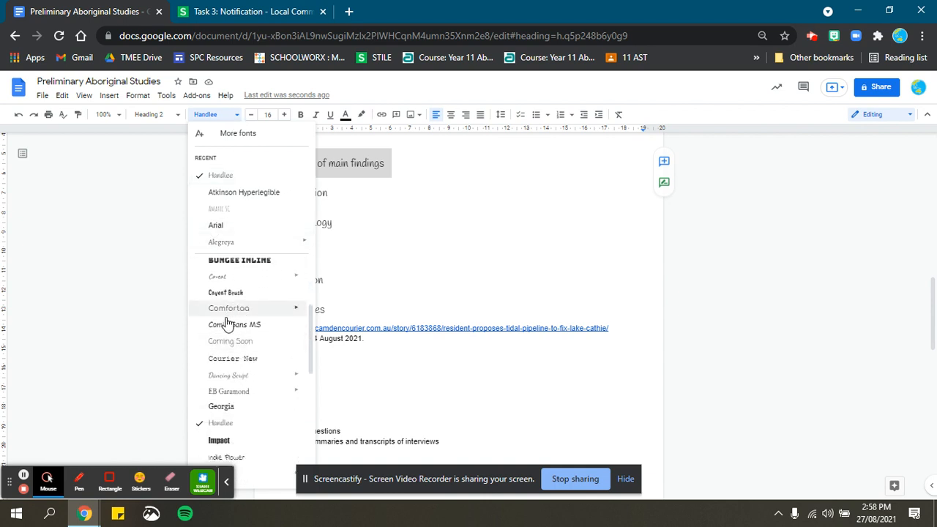
{"action": "scroll", "coordinate": [237, 339], "scroll_direction": "down", "scroll_amount": 2}
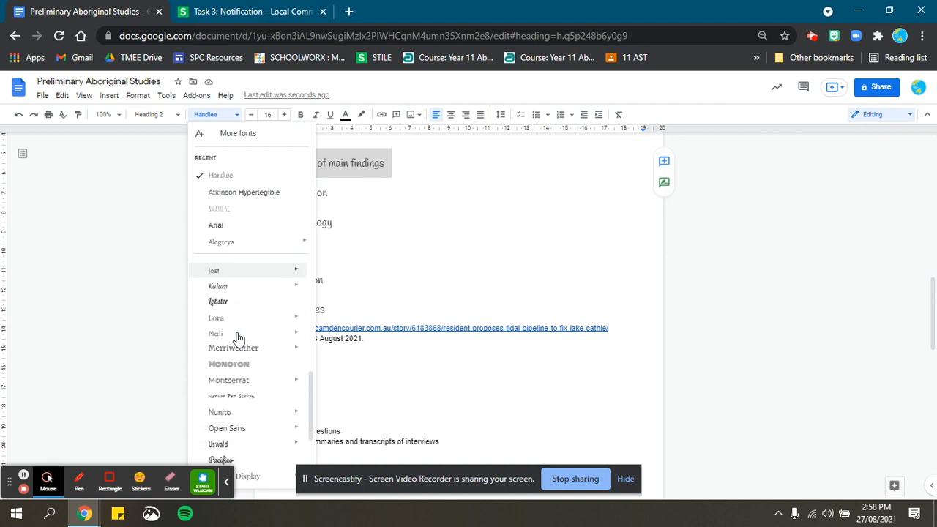
{"action": "scroll", "coordinate": [231, 370], "scroll_direction": "down", "scroll_amount": 2}
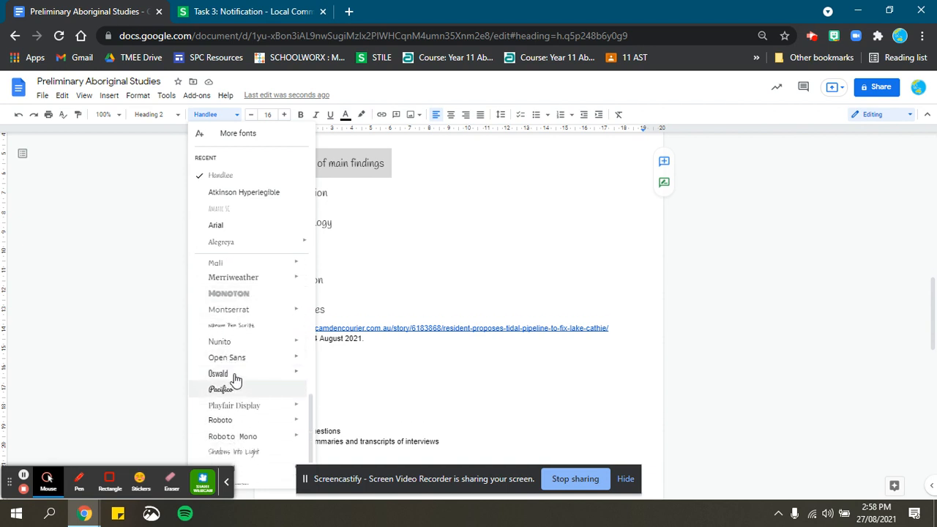
{"action": "scroll", "coordinate": [237, 372], "scroll_direction": "down", "scroll_amount": 2}
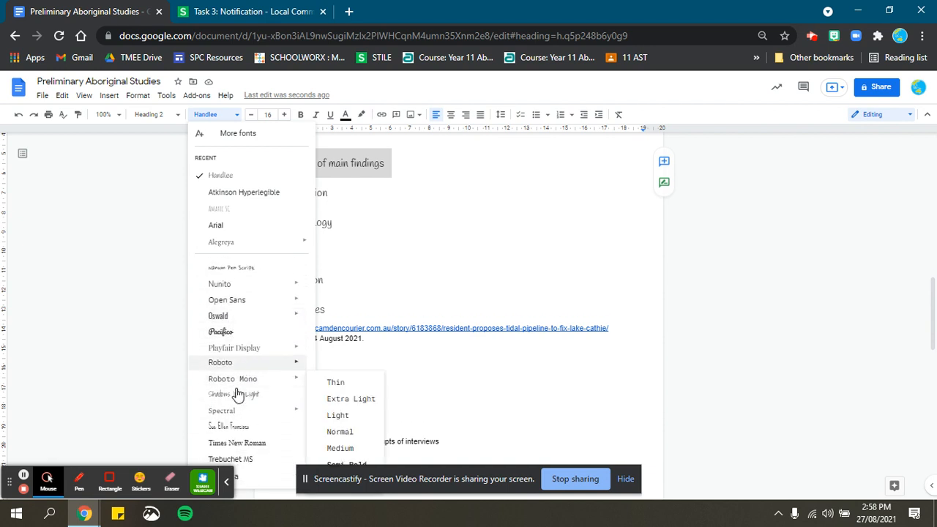
{"action": "scroll", "coordinate": [220, 284], "scroll_direction": "up", "scroll_amount": 10}
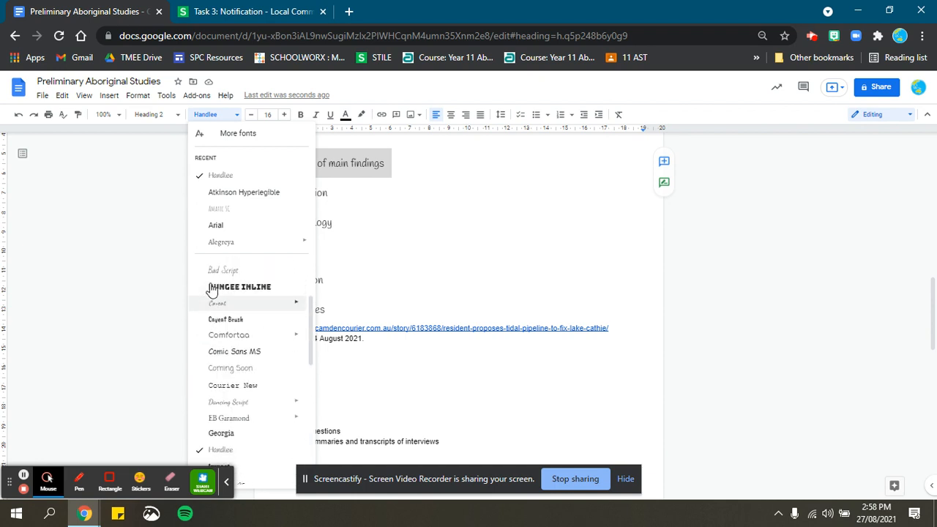
{"action": "left_click", "coordinate": [225, 227]}
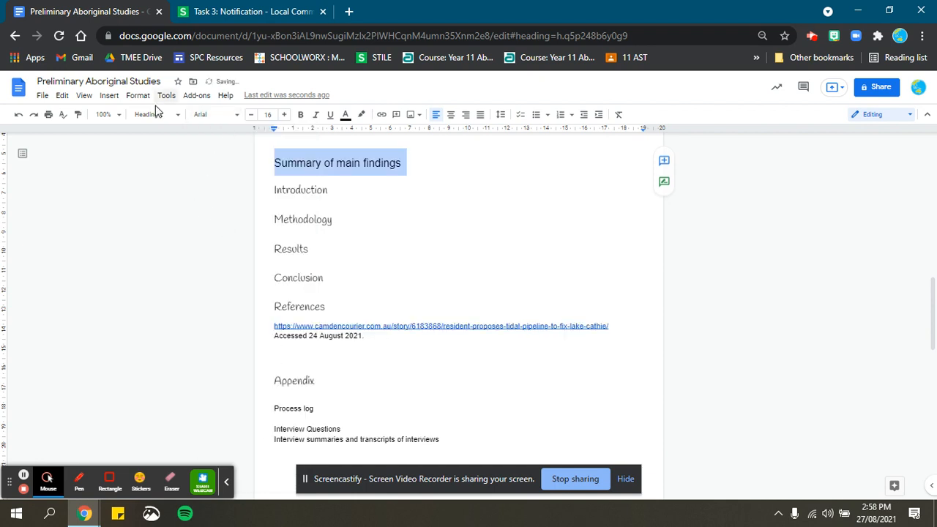
{"action": "left_click", "coordinate": [173, 114]}
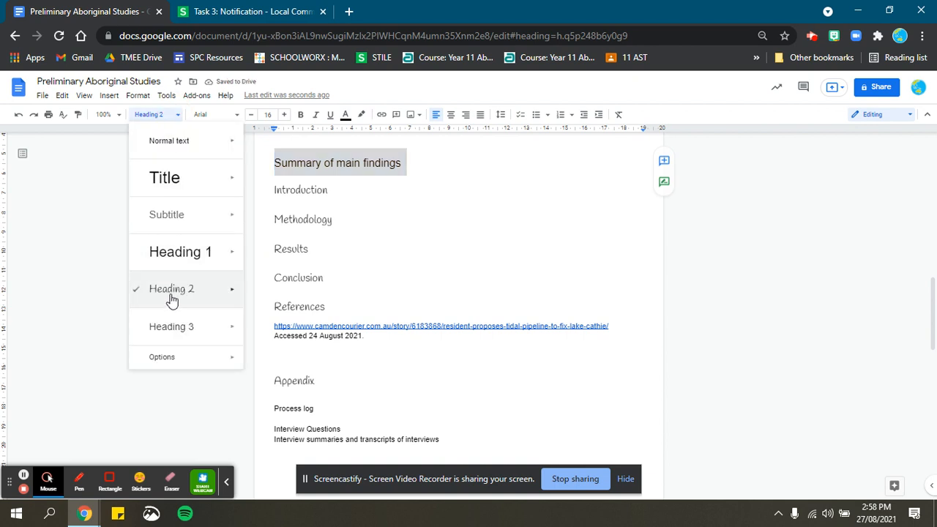
{"action": "left_click", "coordinate": [281, 308]}
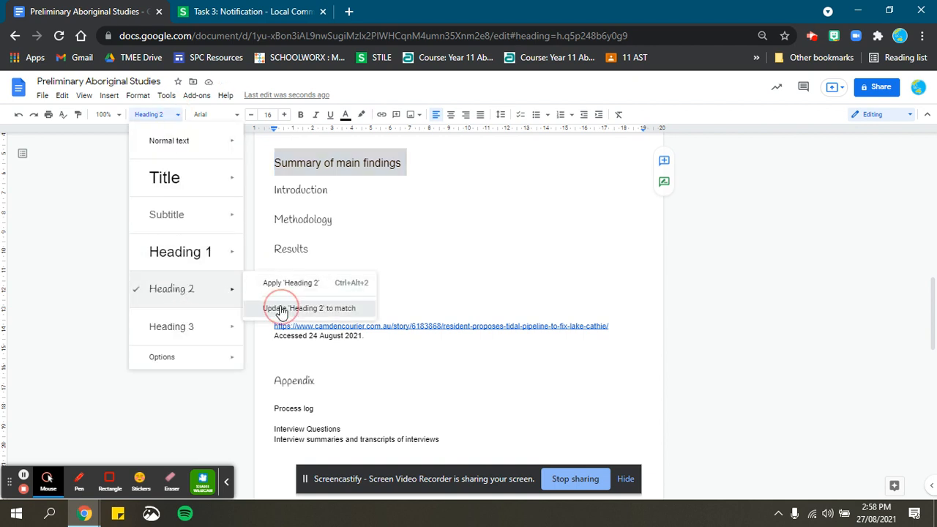
{"action": "left_click", "coordinate": [345, 265]}
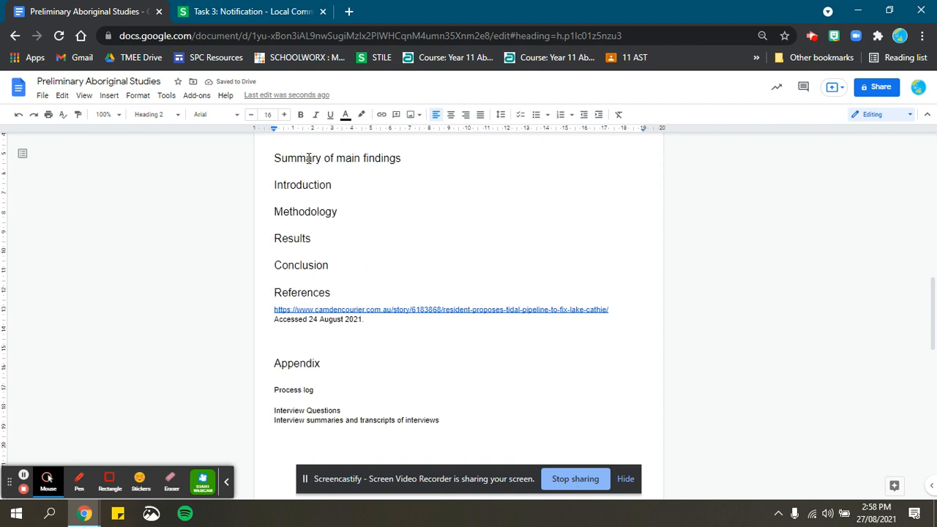
- Bold the Summary of main findings heading and update Heading 2 to match it
{"action": "triple_click", "coordinate": [308, 158]}
{"action": "left_click", "coordinate": [299, 115]}
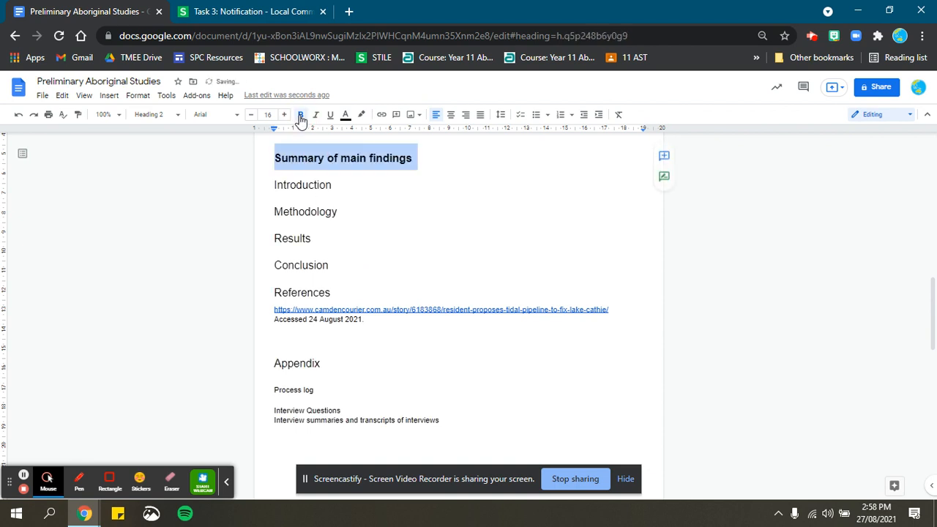
{"action": "left_click", "coordinate": [137, 96]}
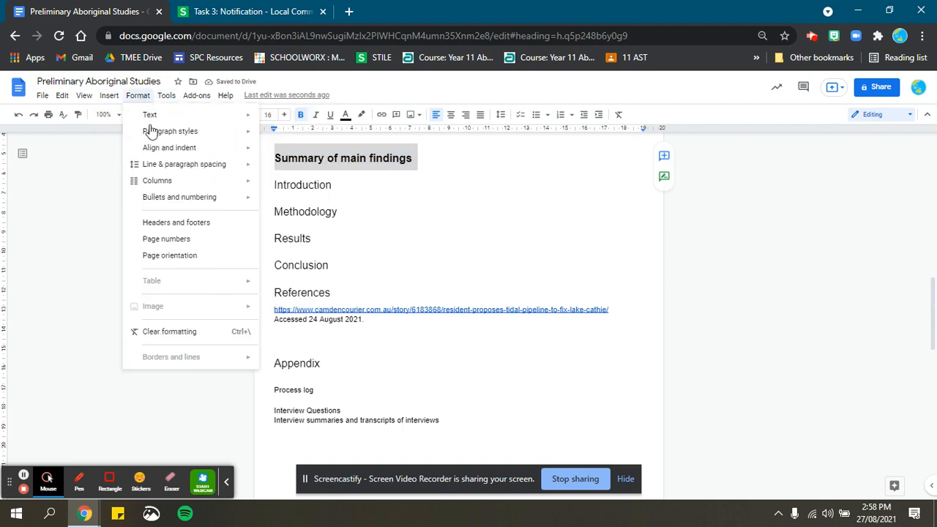
{"action": "left_click", "coordinate": [68, 265]}
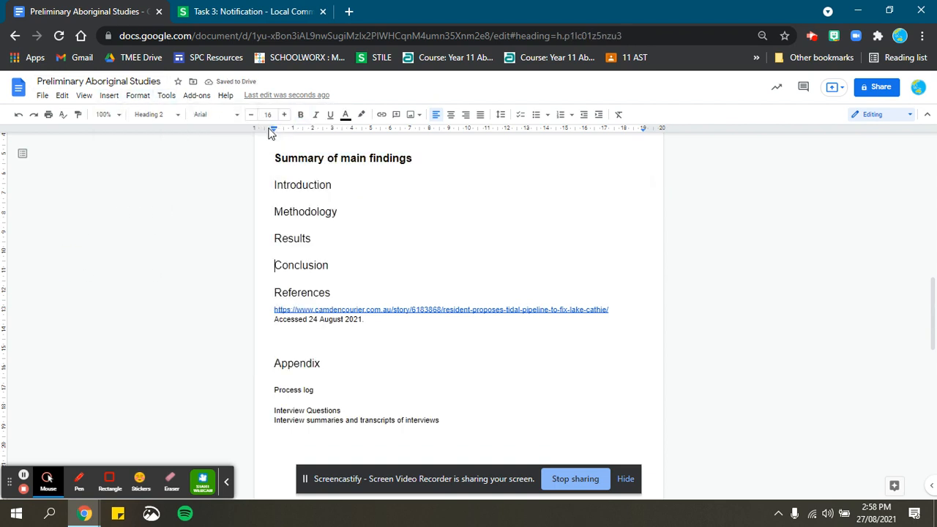
{"action": "double_click", "coordinate": [296, 160]}
{"action": "triple_click", "coordinate": [348, 158]}
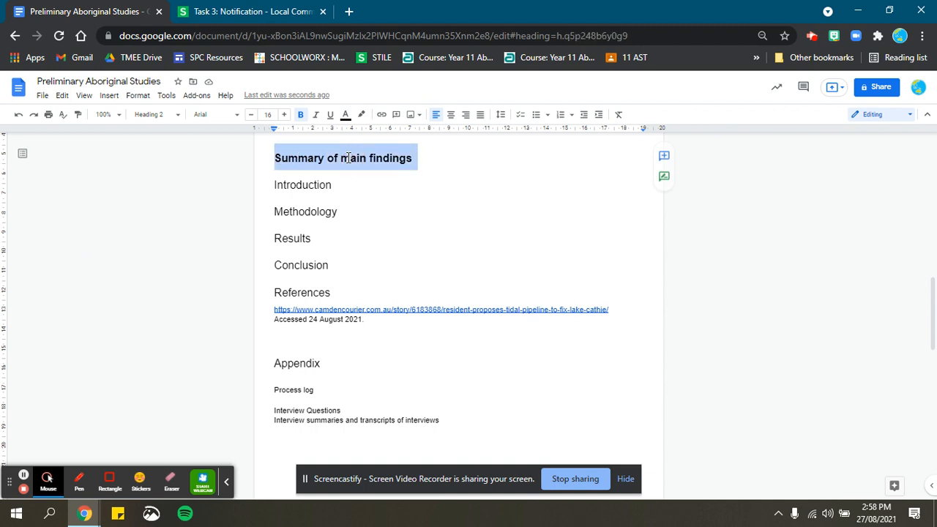
{"action": "left_click", "coordinate": [166, 117]}
{"action": "mouse_move", "coordinate": [201, 293]}
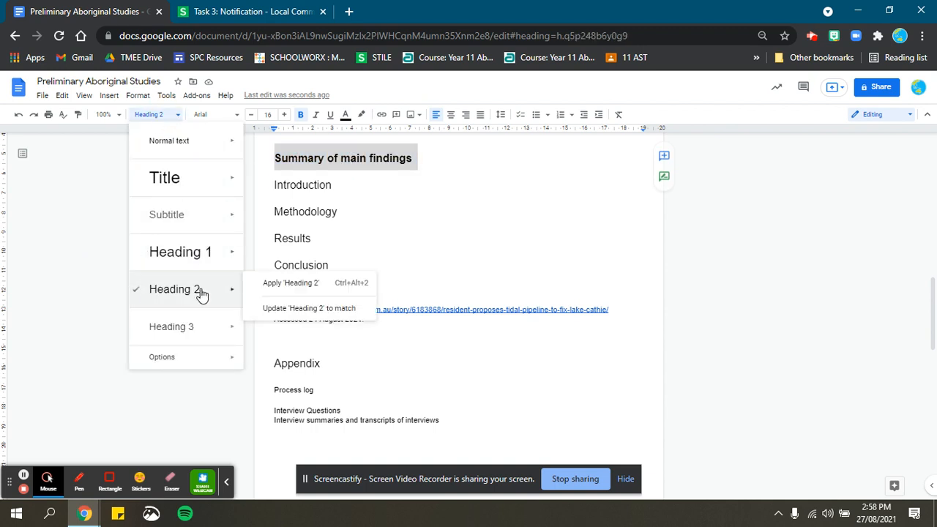
{"action": "left_click", "coordinate": [278, 307]}
{"action": "left_click", "coordinate": [349, 220]}
{"action": "left_click", "coordinate": [367, 248]}
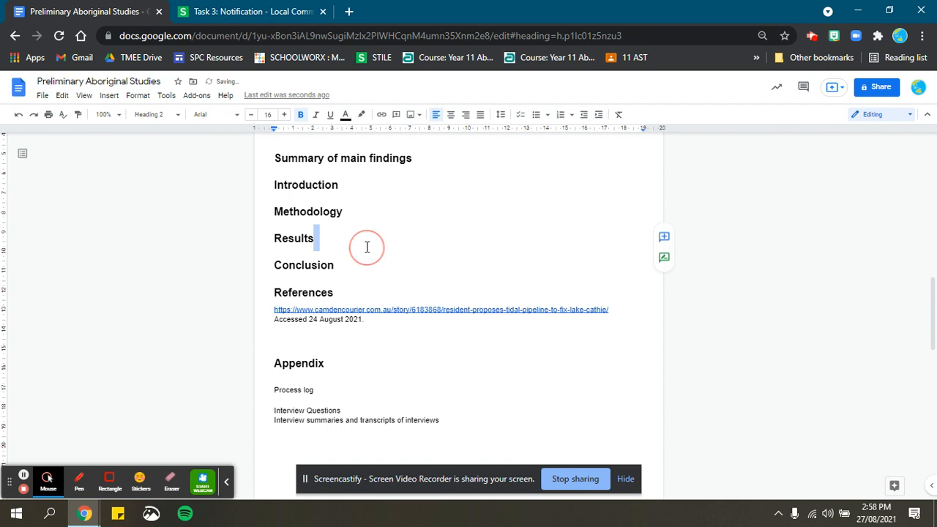
{"action": "scroll", "coordinate": [366, 236], "scroll_direction": "up", "scroll_amount": 2}
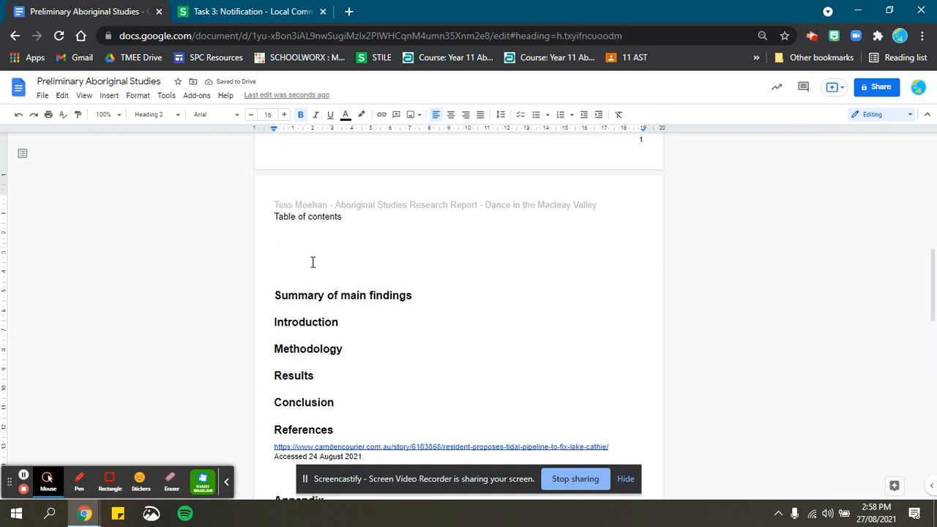
- Insert a table of contents with page numbers on the line below 'Table of contents'
{"action": "left_click", "coordinate": [310, 269]}
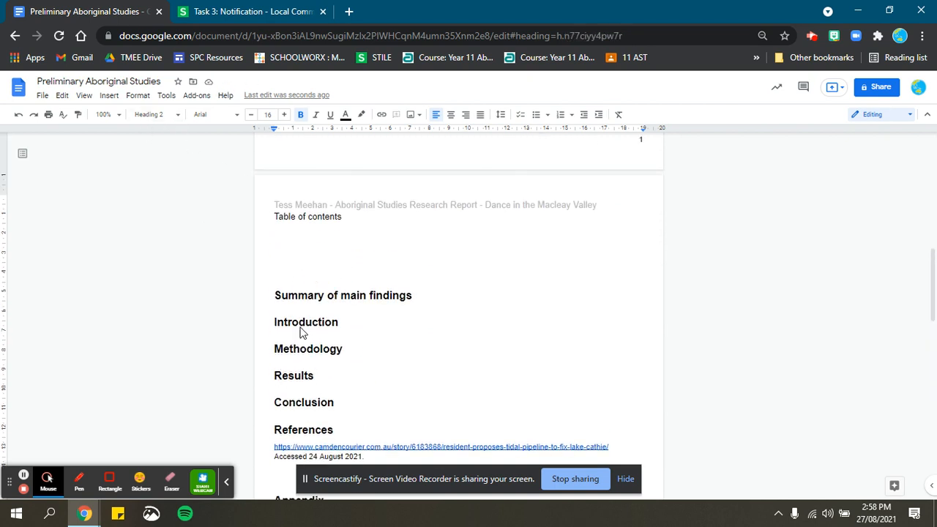
{"action": "double_click", "coordinate": [310, 218]}
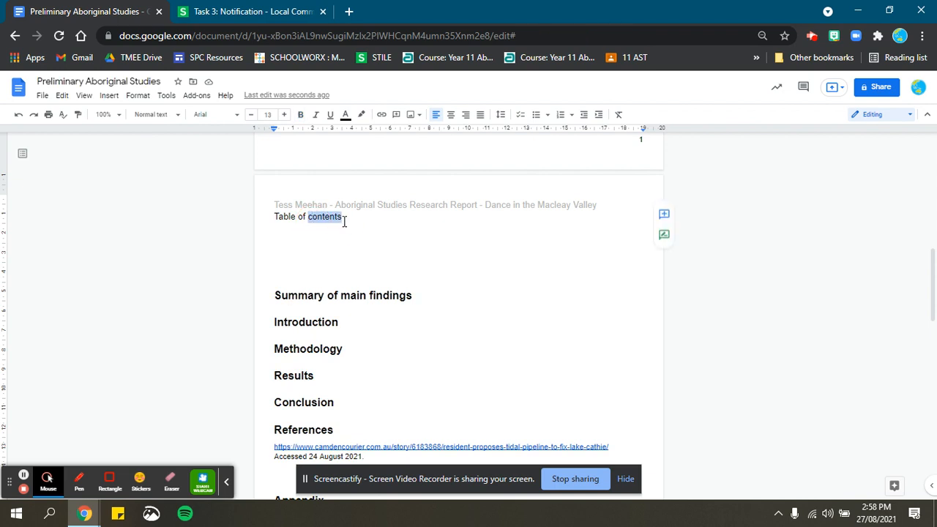
{"action": "left_click", "coordinate": [344, 221]}
{"action": "left_click", "coordinate": [325, 241]}
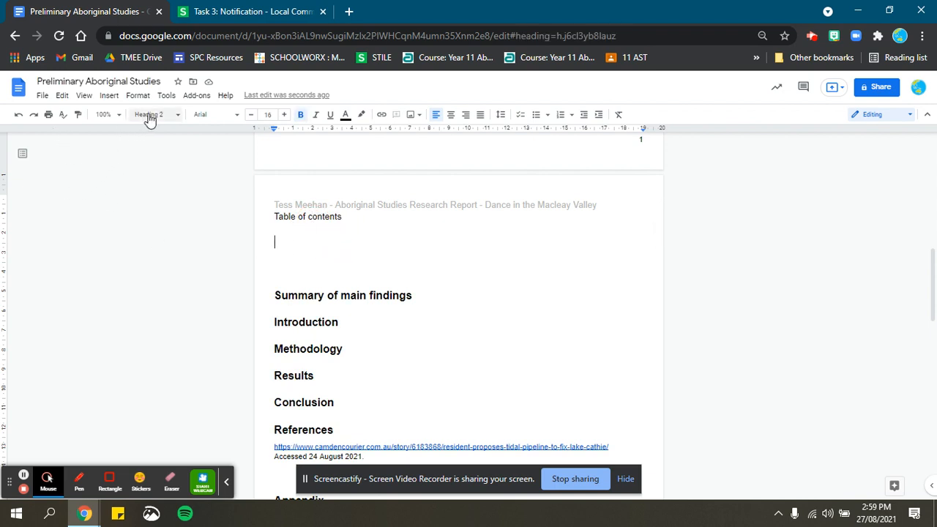
{"action": "left_click", "coordinate": [108, 96]}
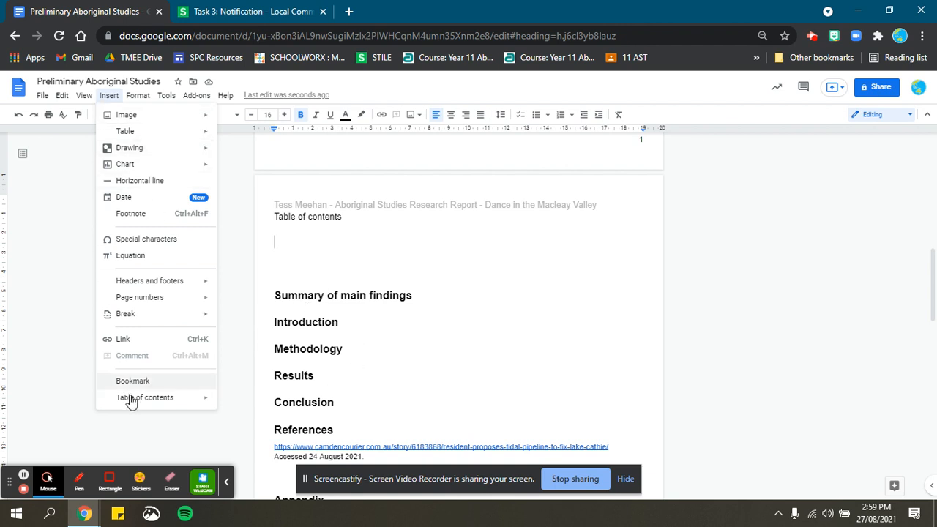
{"action": "mouse_move", "coordinate": [129, 398]}
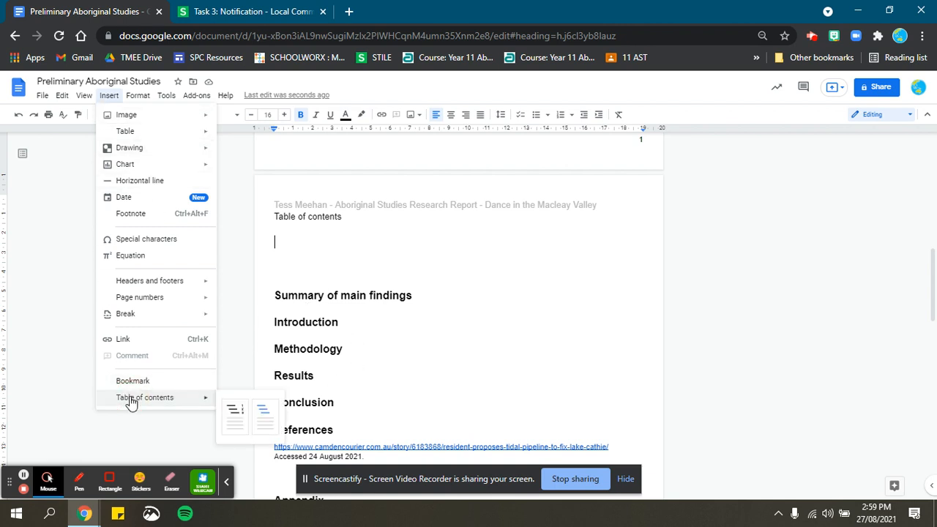
{"action": "left_click", "coordinate": [234, 414]}
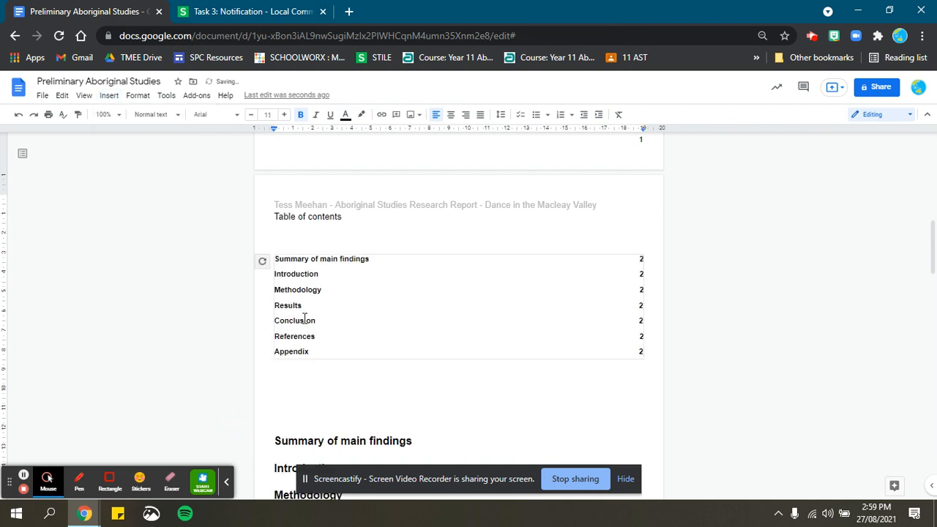
{"action": "scroll", "coordinate": [292, 366], "scroll_direction": "down", "scroll_amount": 1}
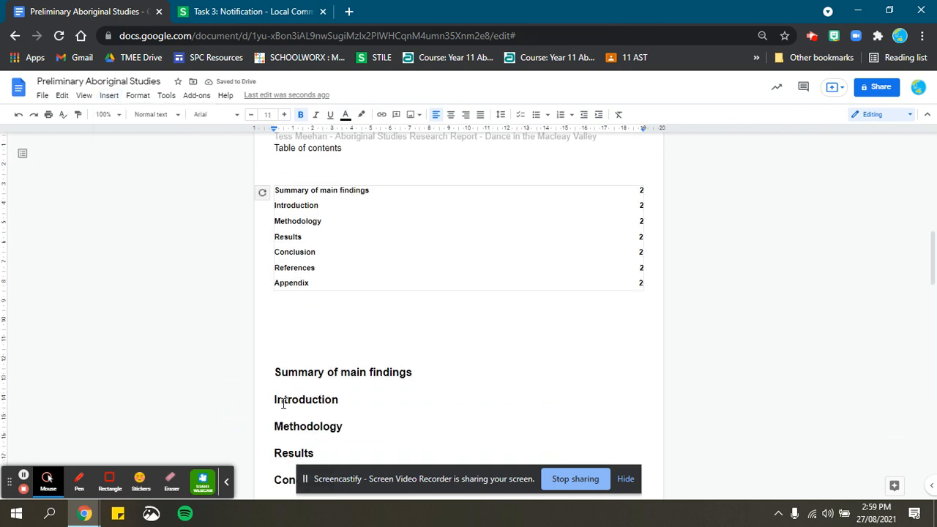
{"action": "left_click", "coordinate": [152, 115]}
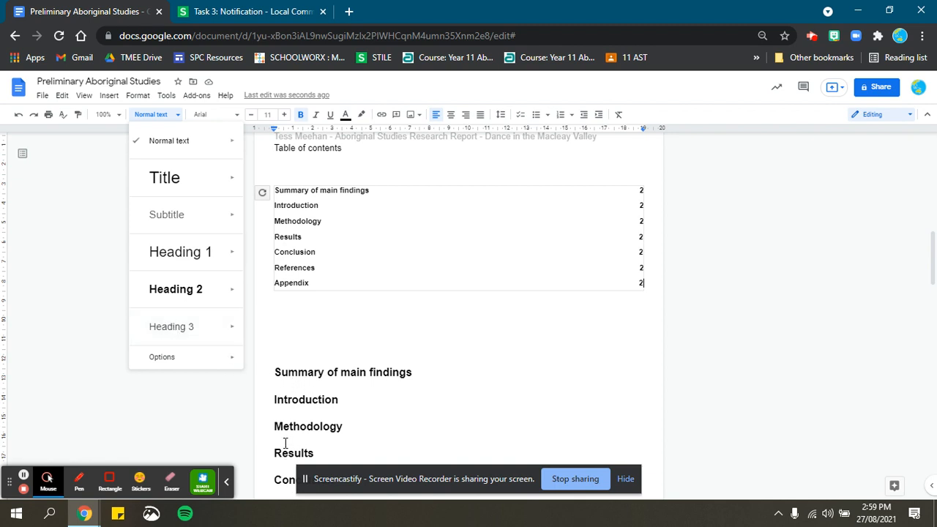
- Type Interviews, Google Form Survey and Online library searches as lines under Methodology
{"action": "left_click", "coordinate": [349, 428]}
{"action": "key", "text": "Return"}
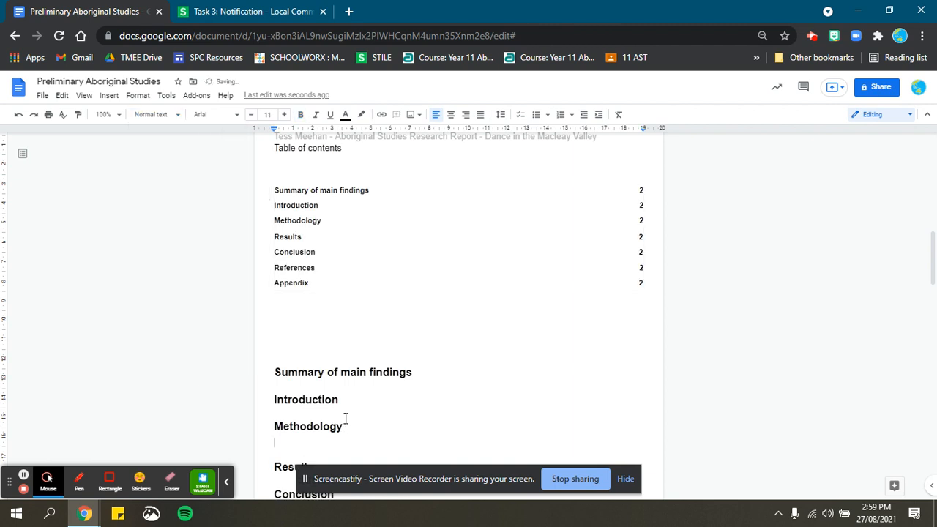
{"action": "type", "text": "Interviews"}
{"action": "key", "text": "Return"}
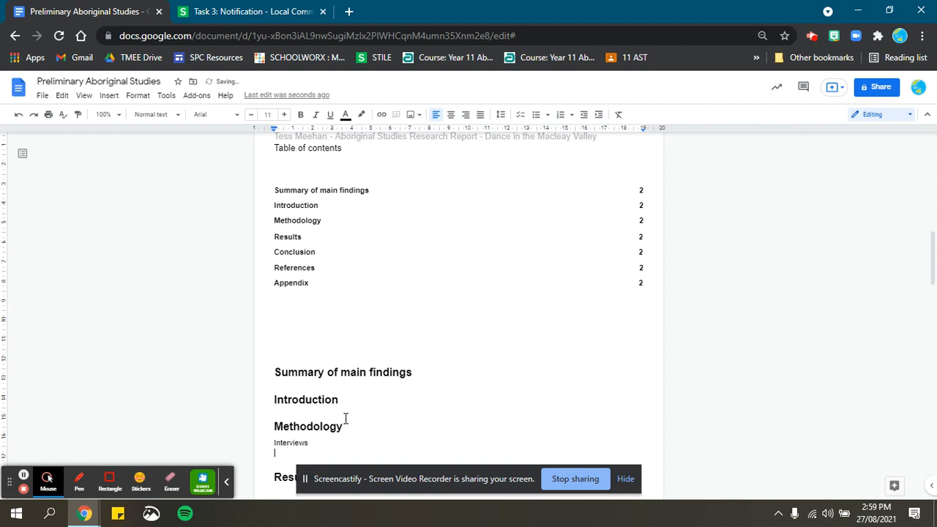
{"action": "type", "text": "Google Form Survey"}
{"action": "key", "text": "Return"}
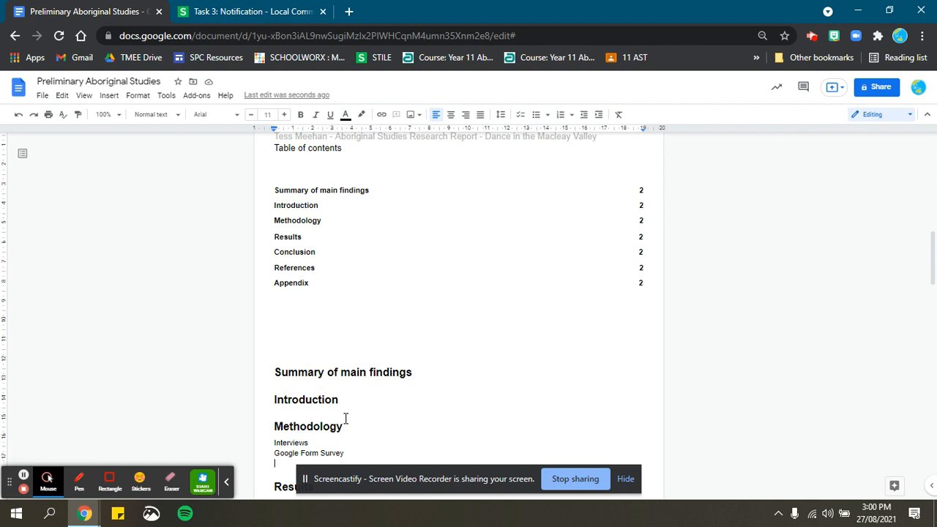
{"action": "type", "text": "Online library searches"}
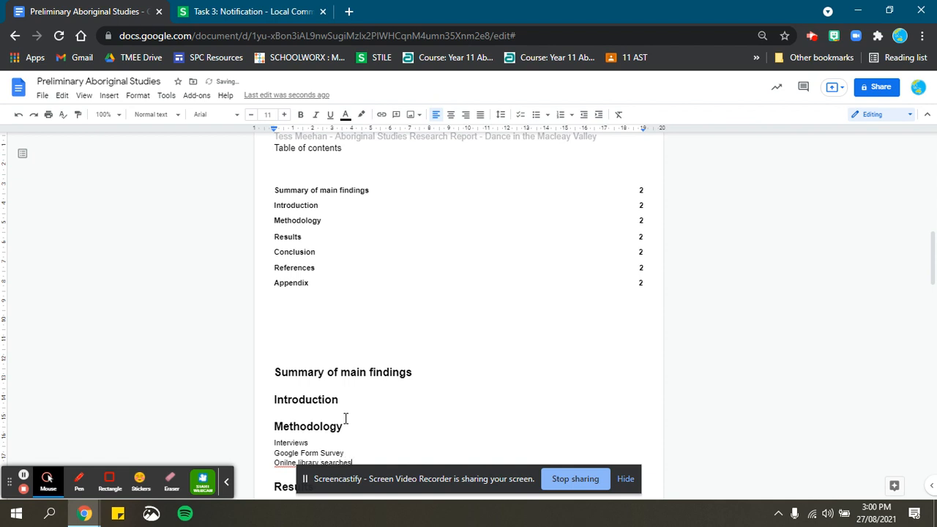
{"action": "scroll", "coordinate": [345, 418], "scroll_direction": "down", "scroll_amount": 2}
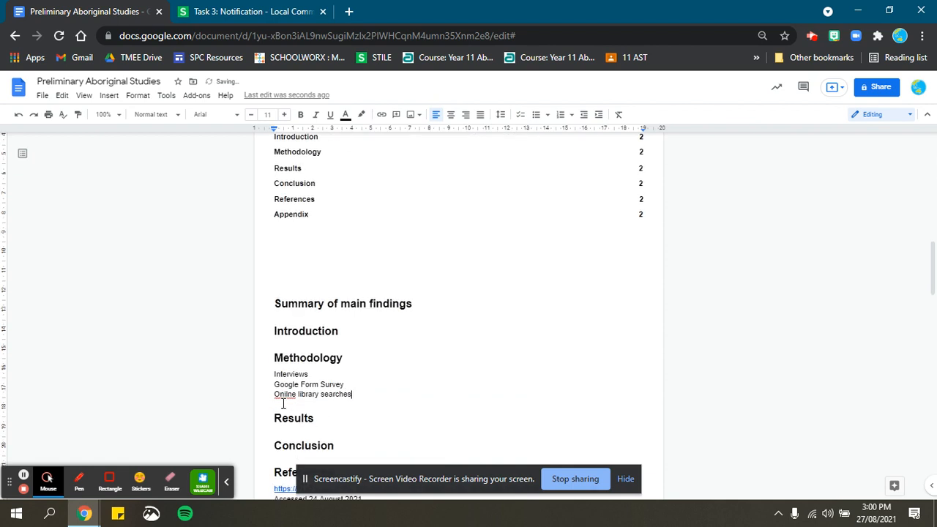
{"action": "right_click", "coordinate": [286, 394]}
{"action": "left_click", "coordinate": [317, 282]}
- Format the three Methodology lines as Heading 3 subheadings
{"action": "left_click", "coordinate": [330, 386]}
{"action": "left_click_drag", "start_coordinate": [355, 393], "coordinate": [263, 375]}
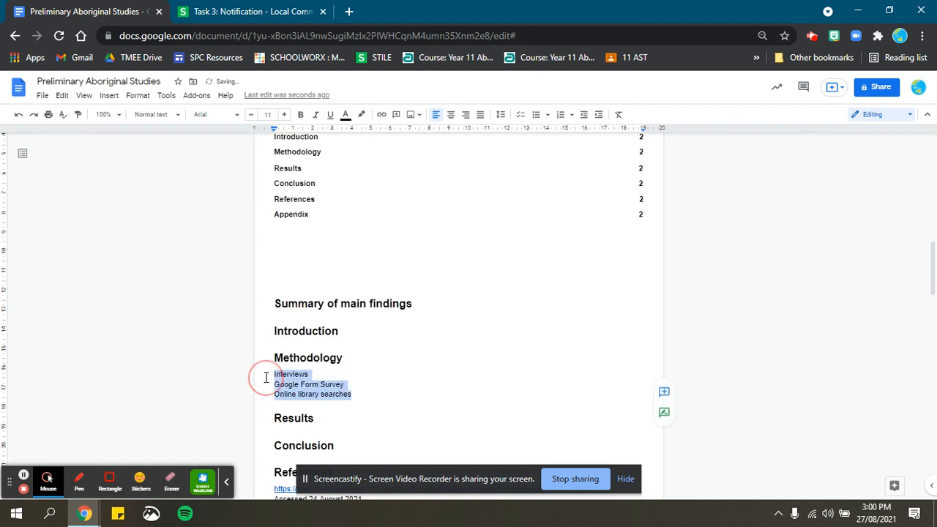
{"action": "left_click", "coordinate": [152, 117]}
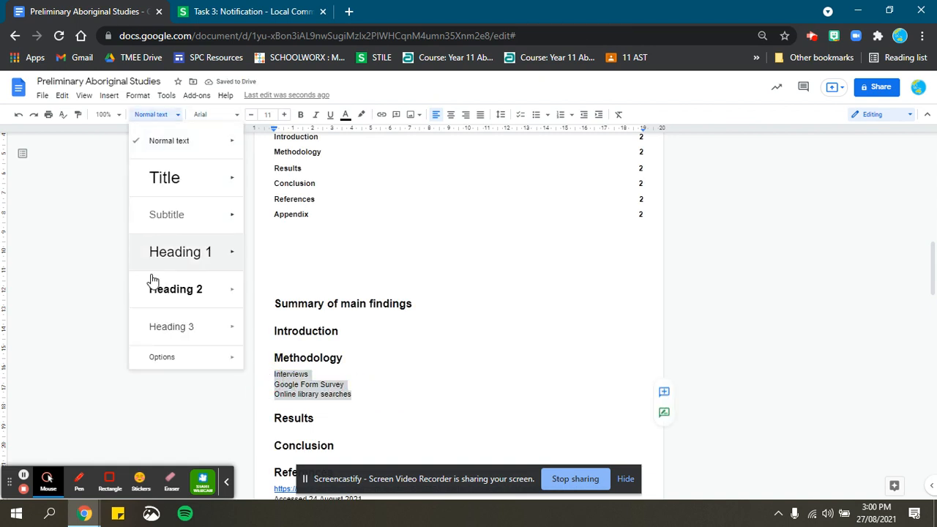
{"action": "left_click", "coordinate": [157, 328]}
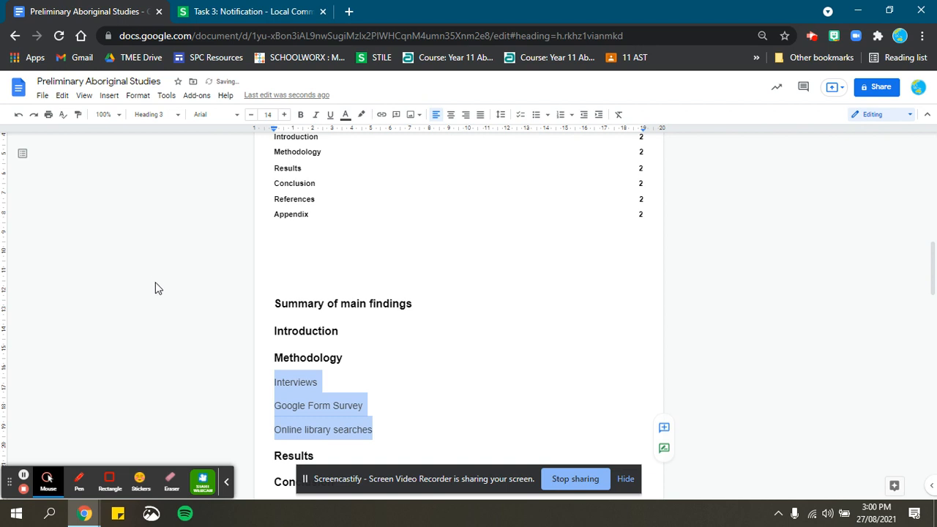
- Refresh the table of contents so it nests the three Methodology subheadings
{"action": "key", "text": "ctrl+z"}
{"action": "scroll", "coordinate": [347, 264], "scroll_direction": "up", "scroll_amount": 1}
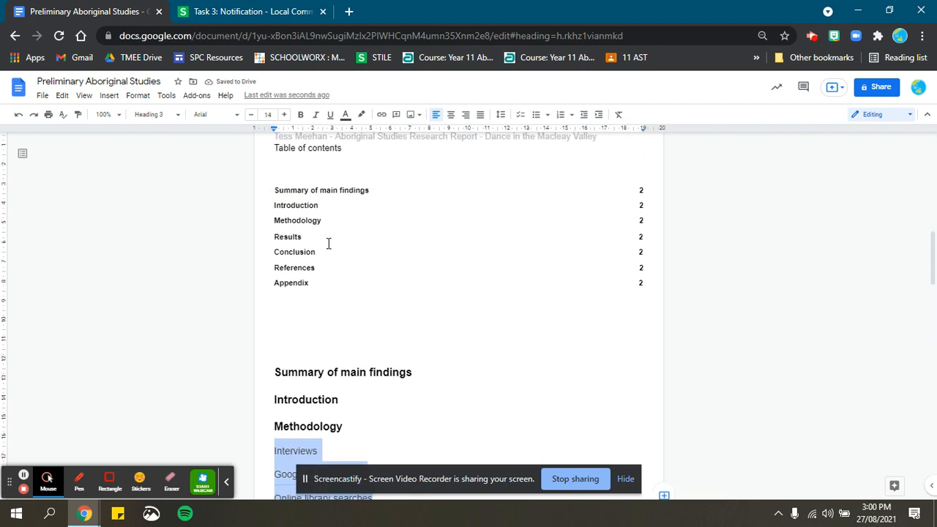
{"action": "left_click", "coordinate": [327, 246]}
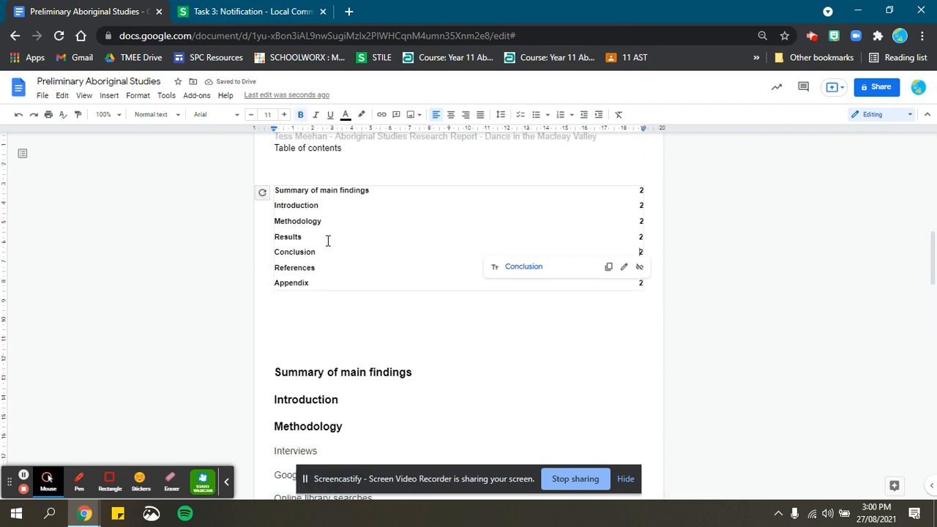
{"action": "left_click", "coordinate": [262, 194]}
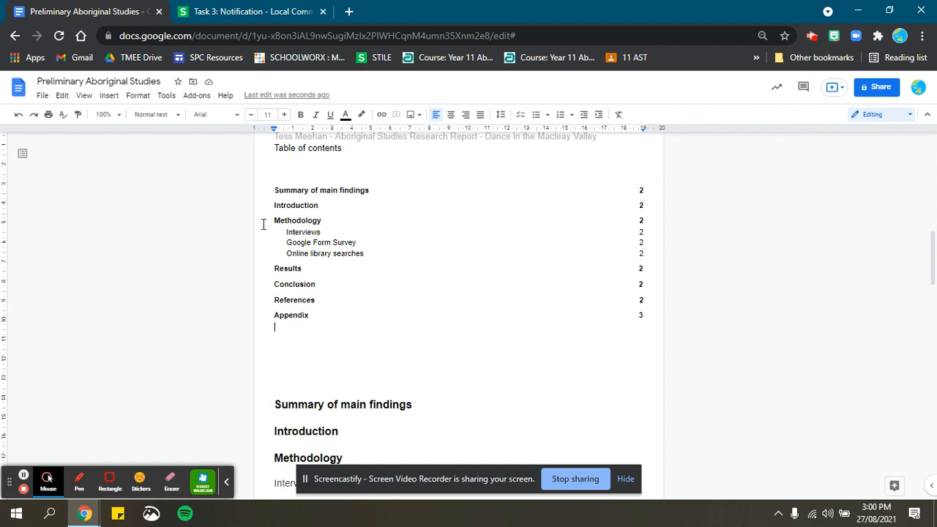
{"action": "left_click", "coordinate": [288, 269]}
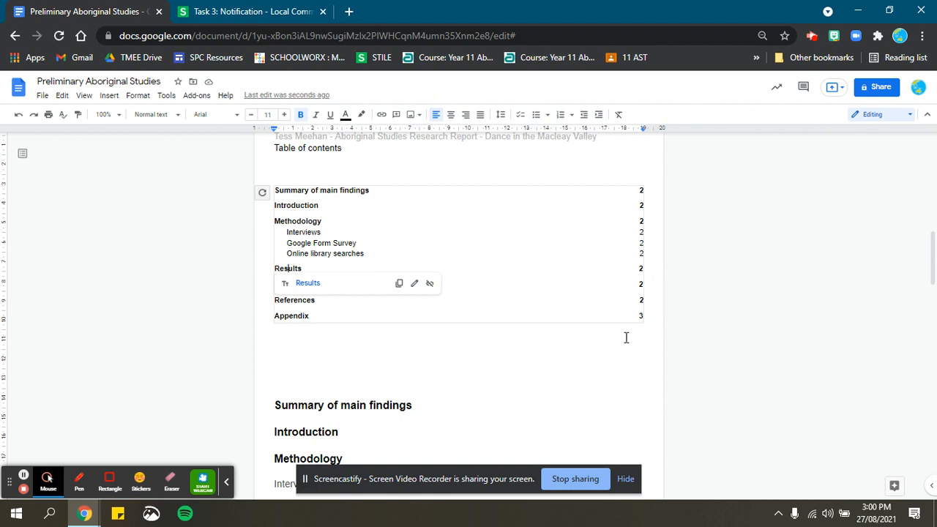
{"action": "scroll", "coordinate": [363, 380], "scroll_direction": "down", "scroll_amount": 1}
{"action": "left_click", "coordinate": [345, 339]}
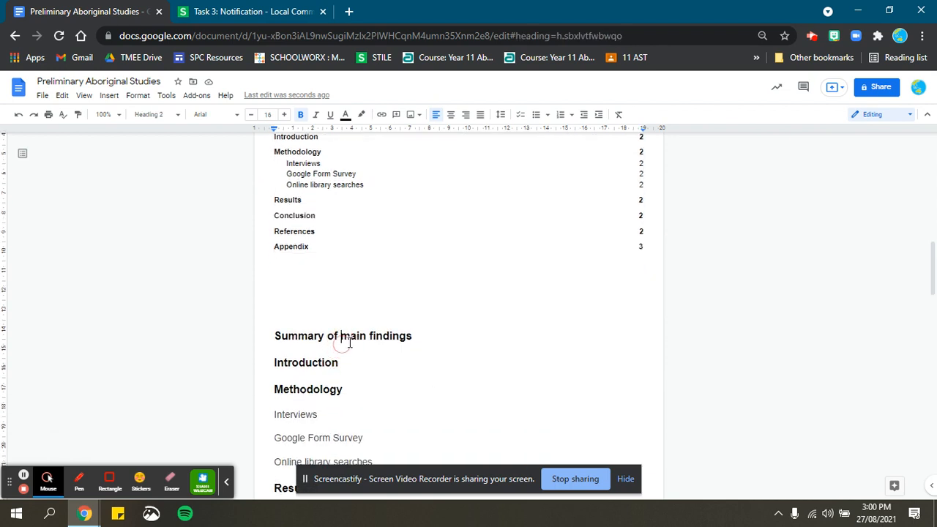
- Add a blank line below Summary of main findings and start that heading on a new page
{"action": "left_click", "coordinate": [470, 335]}
{"action": "key", "text": "Return"}
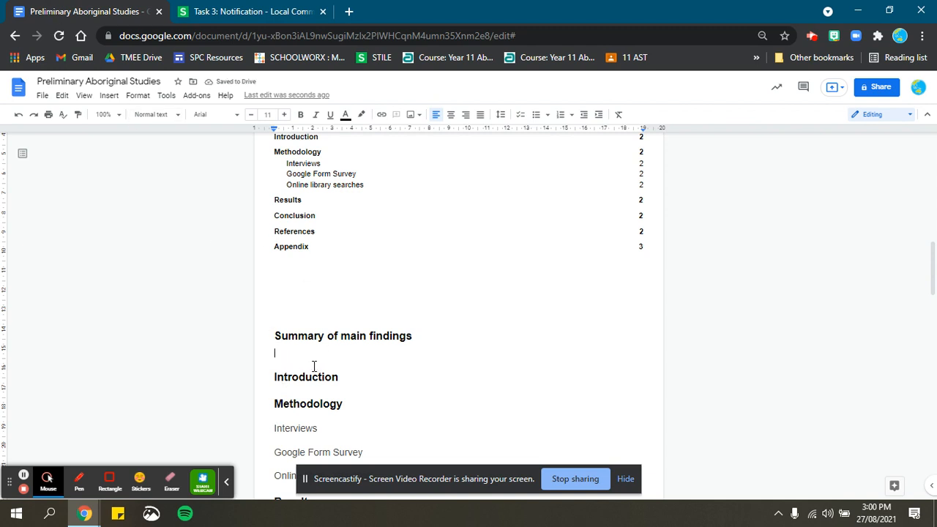
{"action": "scroll", "coordinate": [288, 300], "scroll_direction": "up", "scroll_amount": 1}
{"action": "scroll", "coordinate": [288, 300], "scroll_direction": "down", "scroll_amount": 1}
{"action": "left_click", "coordinate": [273, 335]}
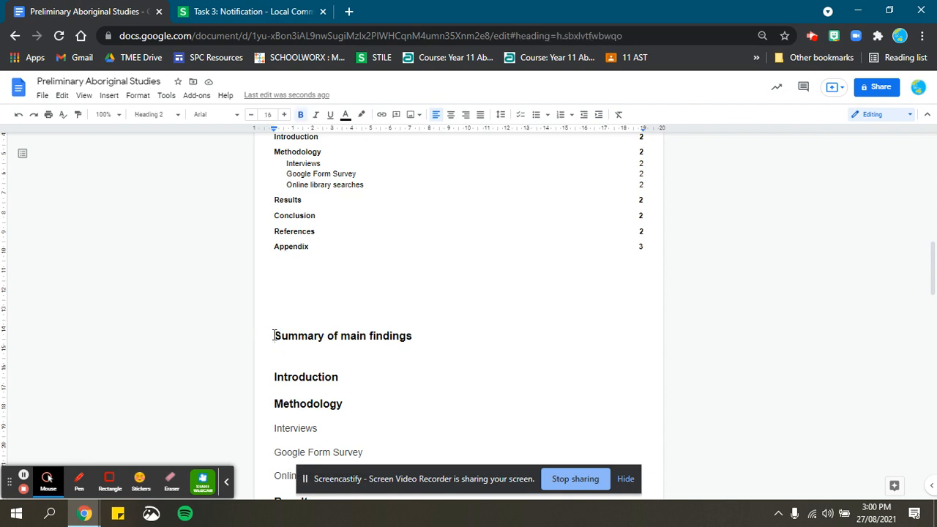
{"action": "key", "text": "ctrl+Return"}
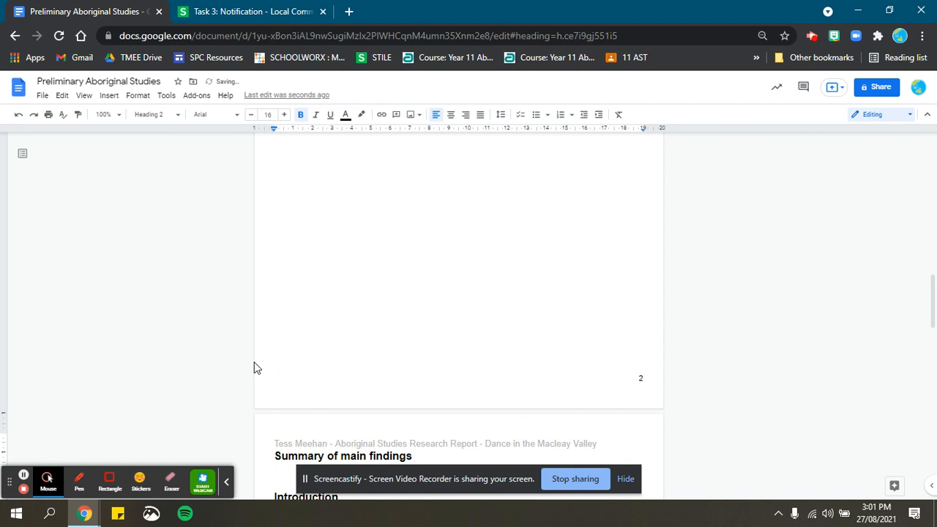
- Make the Table of contents title bold
{"action": "scroll", "coordinate": [313, 357], "scroll_direction": "up", "scroll_amount": 5}
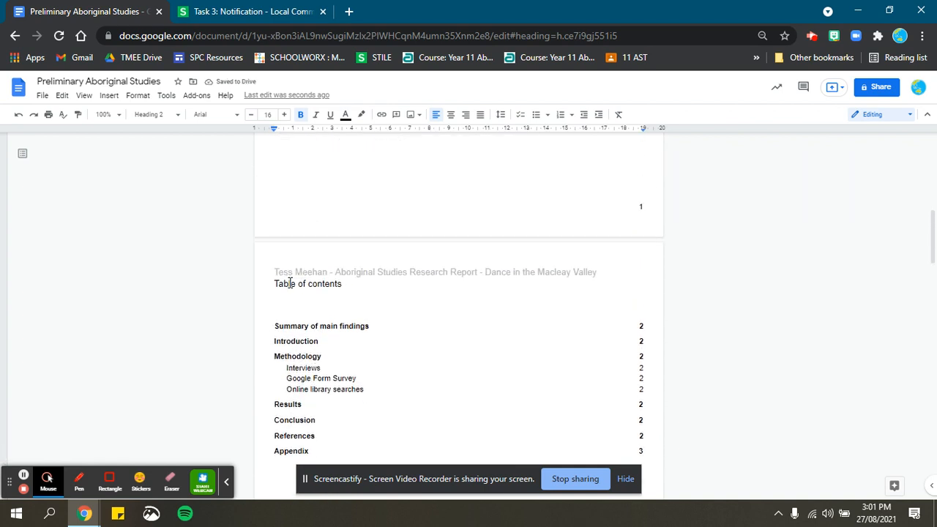
{"action": "triple_click", "coordinate": [301, 284]}
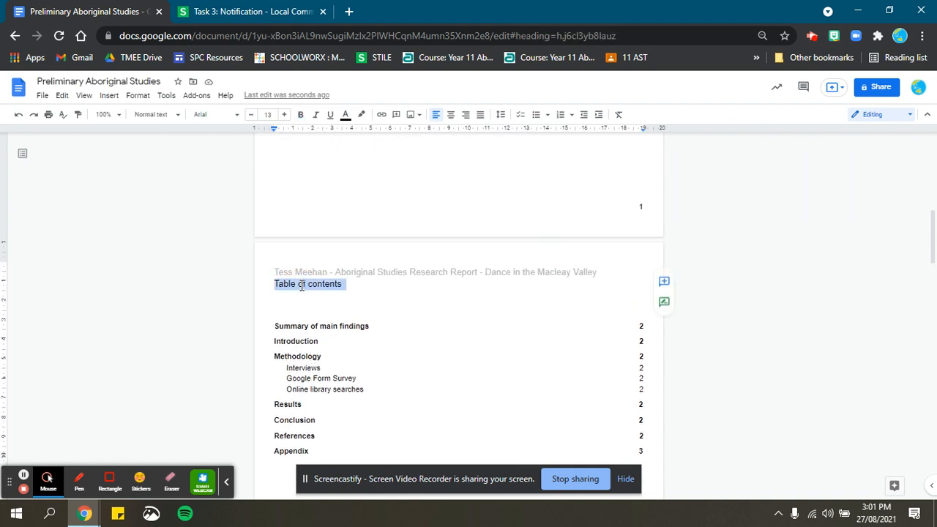
{"action": "left_click", "coordinate": [300, 115]}
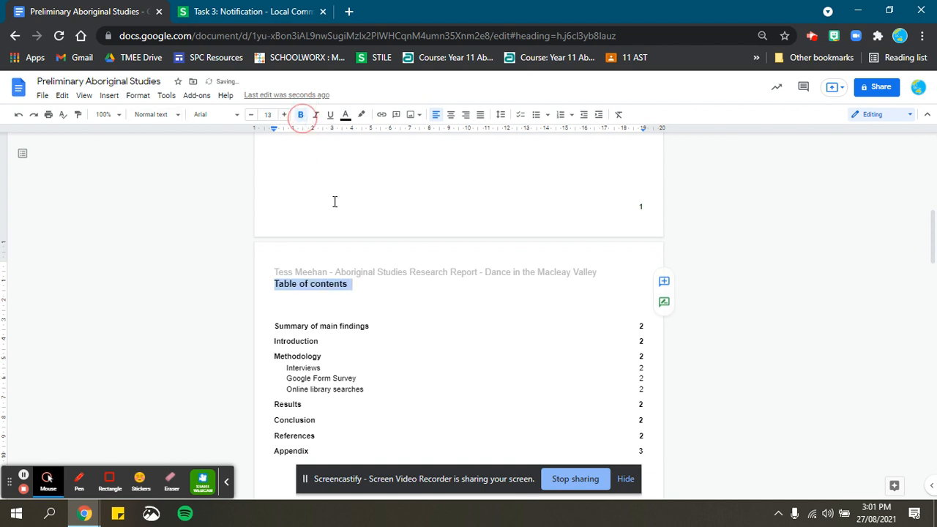
- Add a blank line below the Introduction heading
{"action": "scroll", "coordinate": [366, 249], "scroll_direction": "up", "scroll_amount": 8}
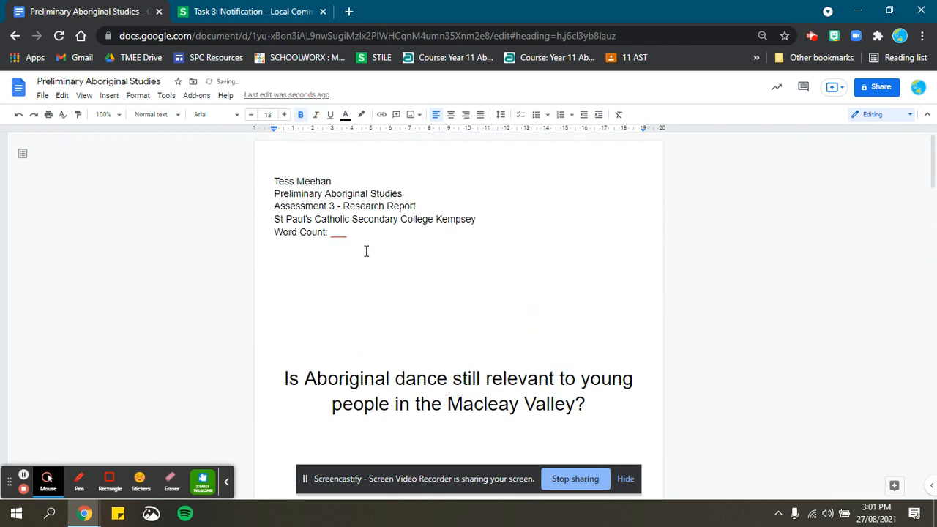
{"action": "scroll", "coordinate": [366, 251], "scroll_direction": "down", "scroll_amount": 7}
{"action": "scroll", "coordinate": [366, 251], "scroll_direction": "down", "scroll_amount": 5}
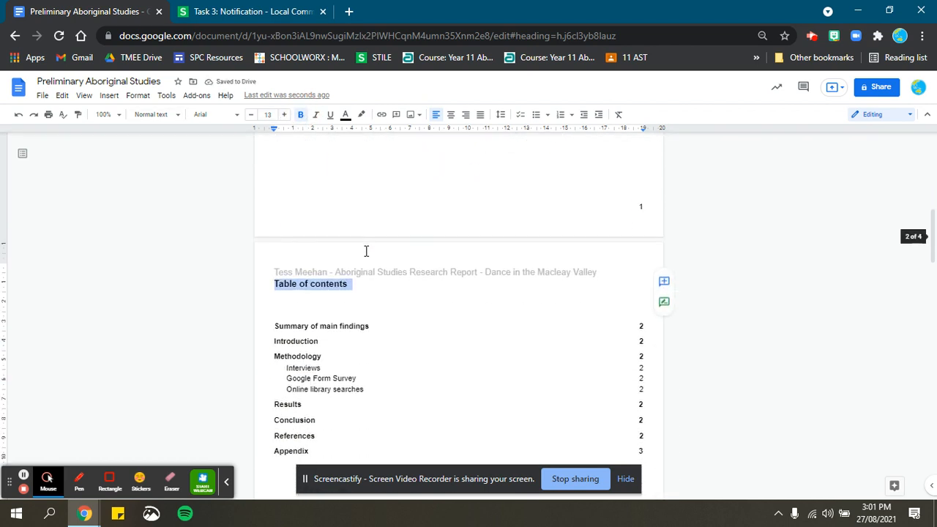
{"action": "scroll", "coordinate": [365, 251], "scroll_direction": "down", "scroll_amount": 5}
{"action": "scroll", "coordinate": [366, 251], "scroll_direction": "down", "scroll_amount": 4}
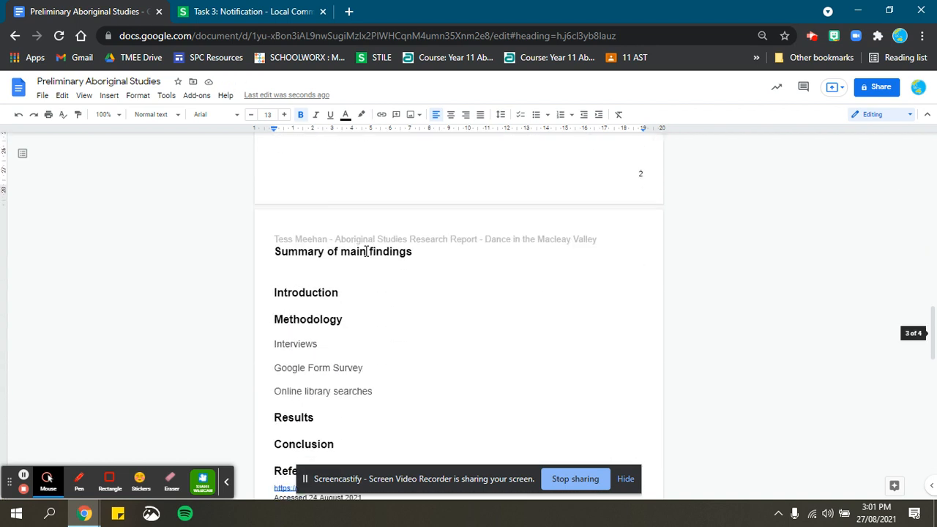
{"action": "left_click", "coordinate": [339, 208]}
{"action": "double_click", "coordinate": [286, 203]}
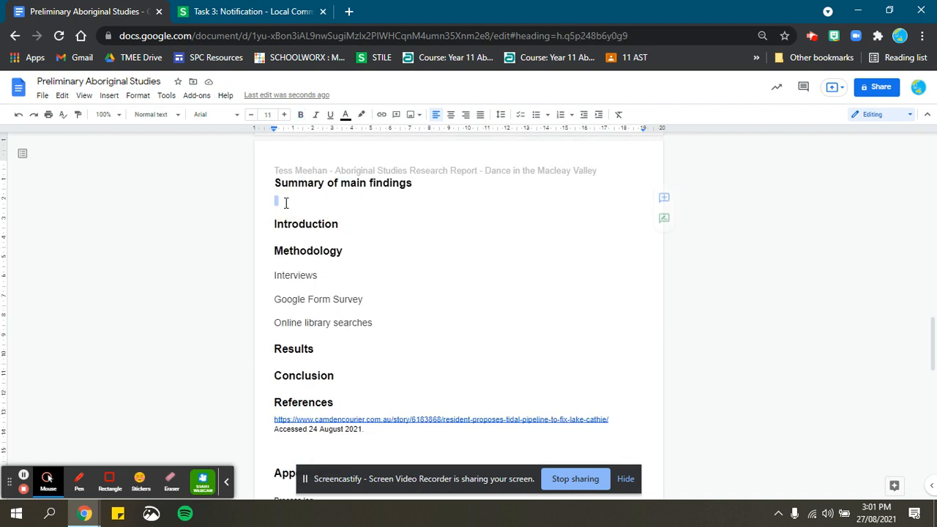
{"action": "left_click", "coordinate": [286, 204]}
{"action": "left_click", "coordinate": [355, 224]}
{"action": "key", "text": "Return"}
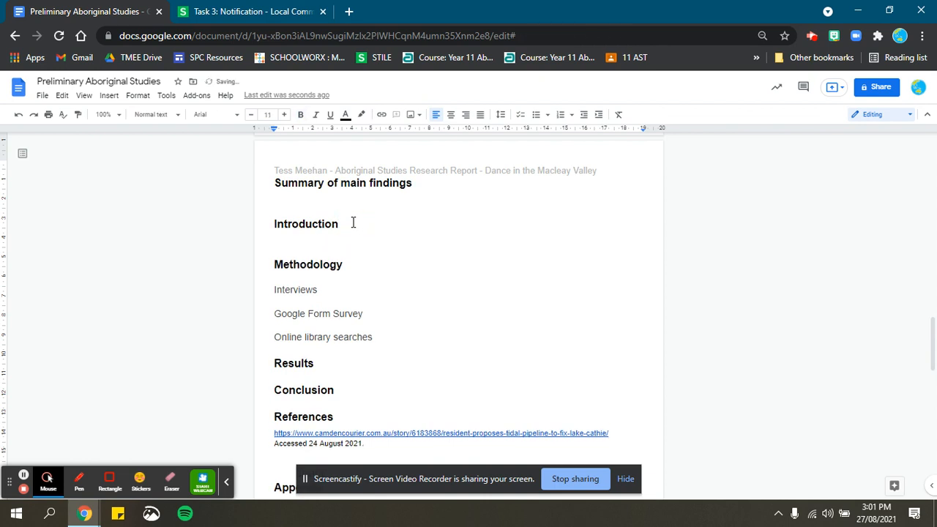
{"action": "left_click", "coordinate": [312, 183]}
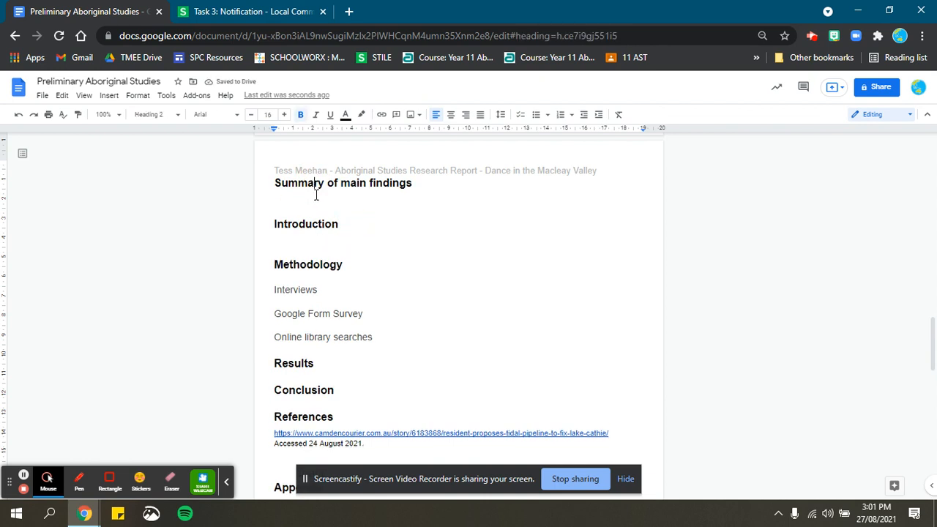
{"action": "scroll", "coordinate": [322, 202], "scroll_direction": "up", "scroll_amount": 10}
{"action": "scroll", "coordinate": [322, 205], "scroll_direction": "up", "scroll_amount": 2}
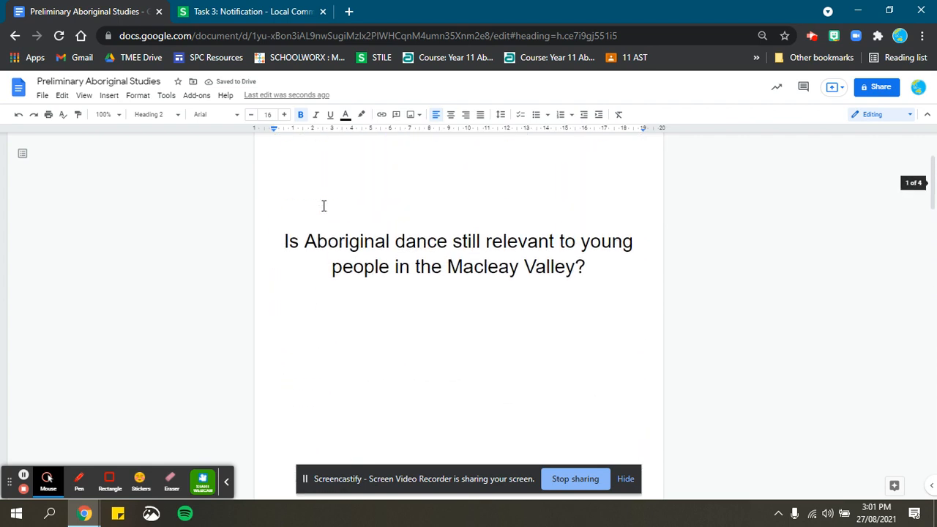
{"action": "scroll", "coordinate": [420, 280], "scroll_direction": "down", "scroll_amount": 1}
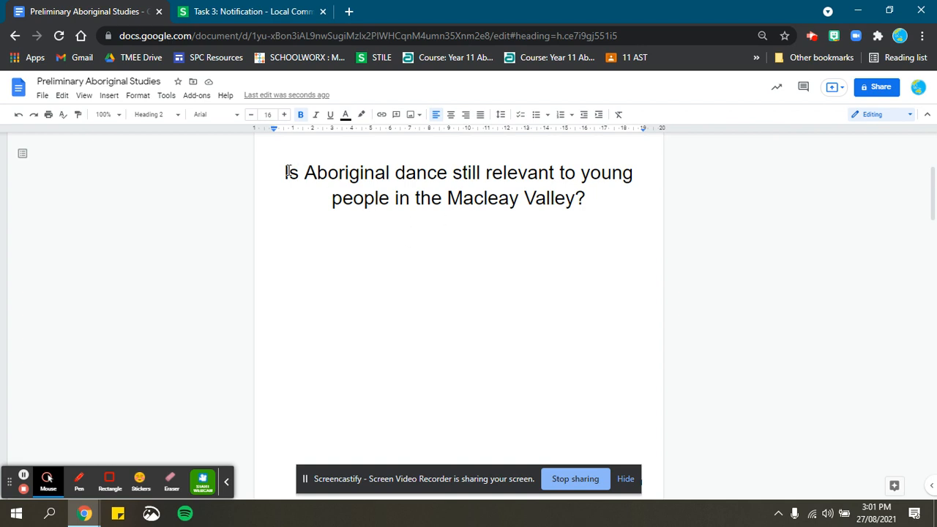
{"action": "left_click_drag", "start_coordinate": [287, 173], "coordinate": [619, 205]}
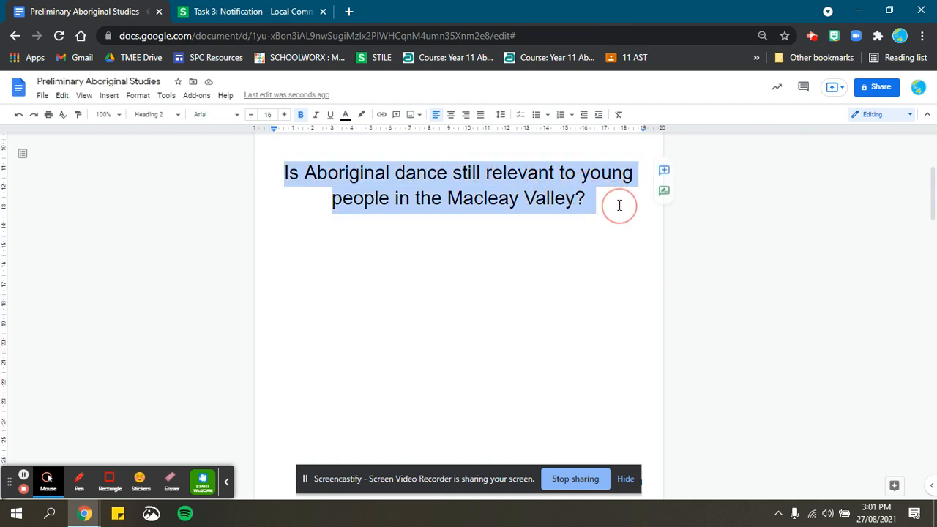
{"action": "left_click", "coordinate": [470, 332]}
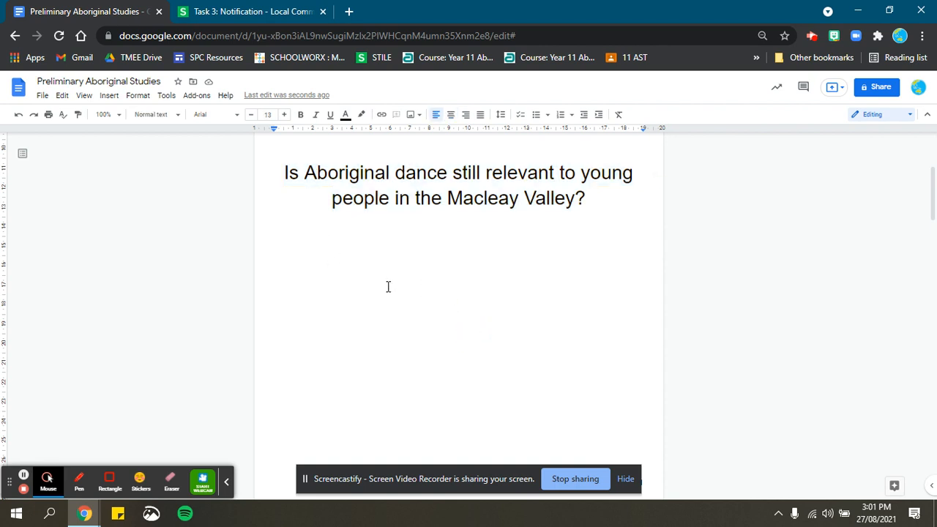
{"action": "scroll", "coordinate": [388, 286], "scroll_direction": "down", "scroll_amount": 10}
{"action": "scroll", "coordinate": [395, 290], "scroll_direction": "down", "scroll_amount": 8}
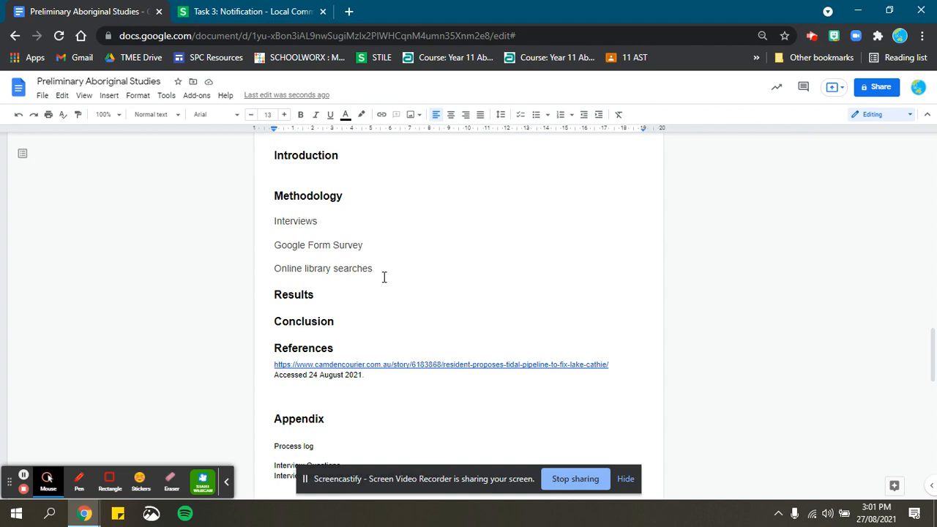
{"action": "scroll", "coordinate": [383, 277], "scroll_direction": "up", "scroll_amount": 5}
{"action": "scroll", "coordinate": [384, 275], "scroll_direction": "down", "scroll_amount": 3}
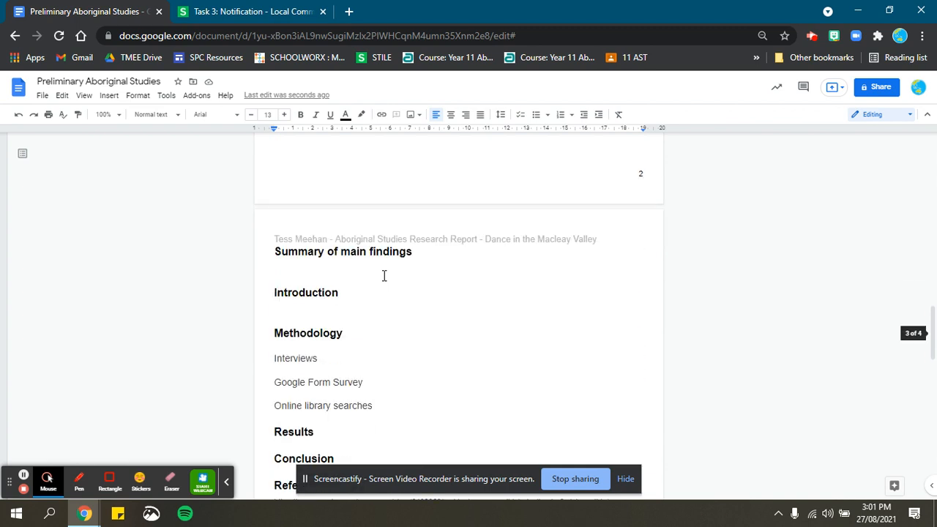
{"action": "scroll", "coordinate": [383, 275], "scroll_direction": "down", "scroll_amount": 1}
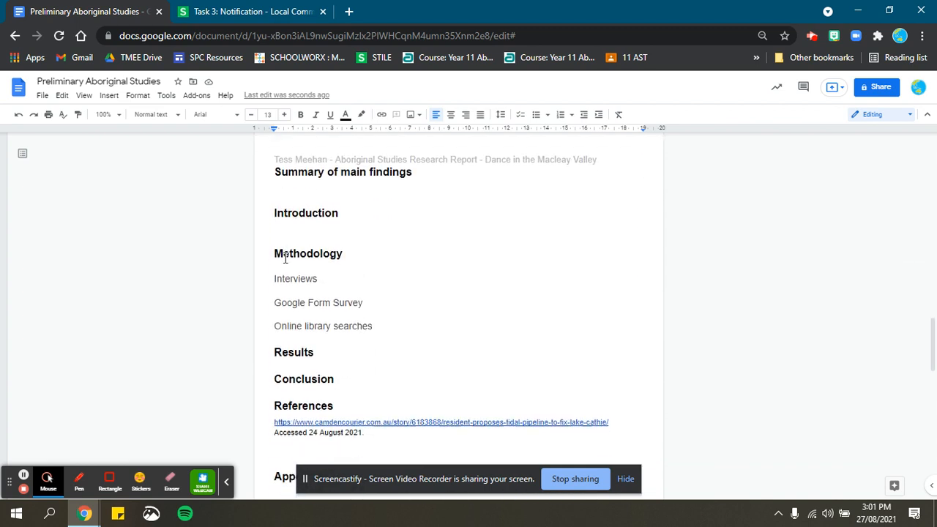
{"action": "scroll", "coordinate": [286, 256], "scroll_direction": "down", "scroll_amount": 1}
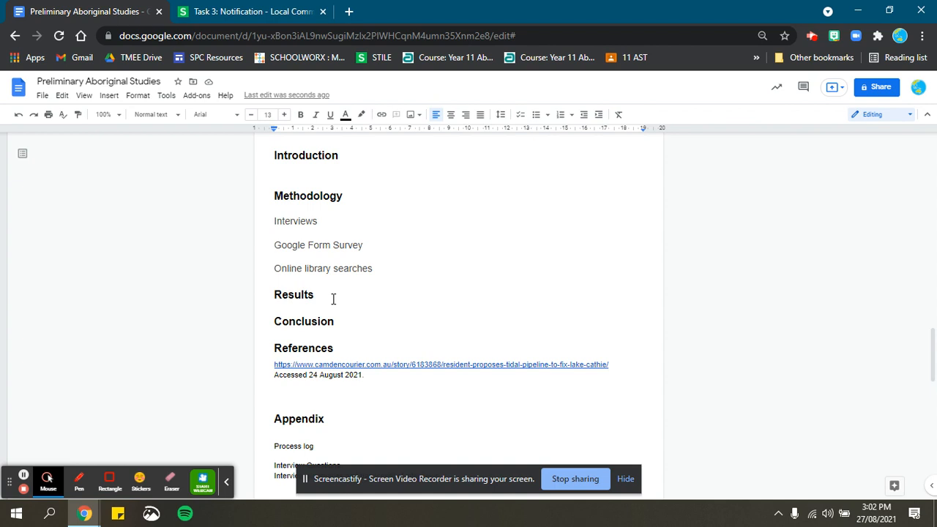
{"action": "scroll", "coordinate": [329, 275], "scroll_direction": "down", "scroll_amount": 3}
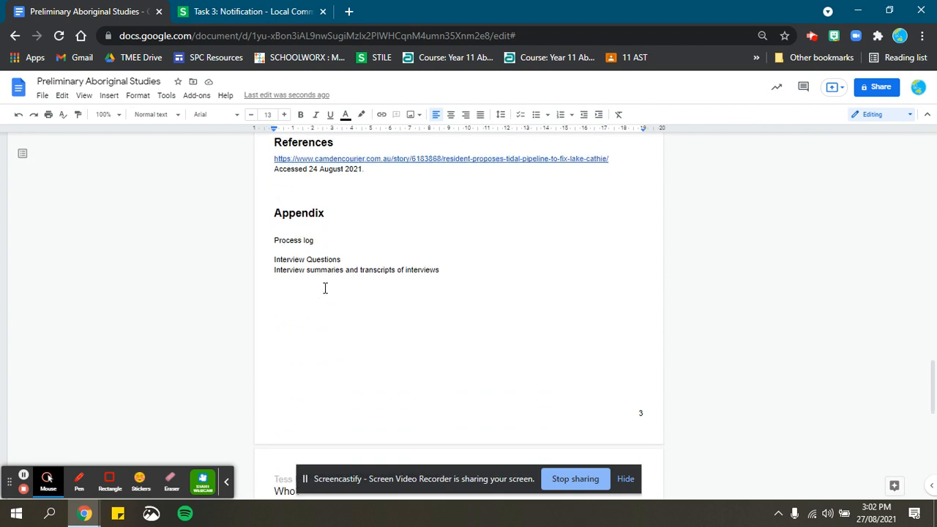
- Type 'Resident proposes....' before the reference URL
{"action": "scroll", "coordinate": [324, 289], "scroll_direction": "up", "scroll_amount": 1}
{"action": "left_click", "coordinate": [369, 250]}
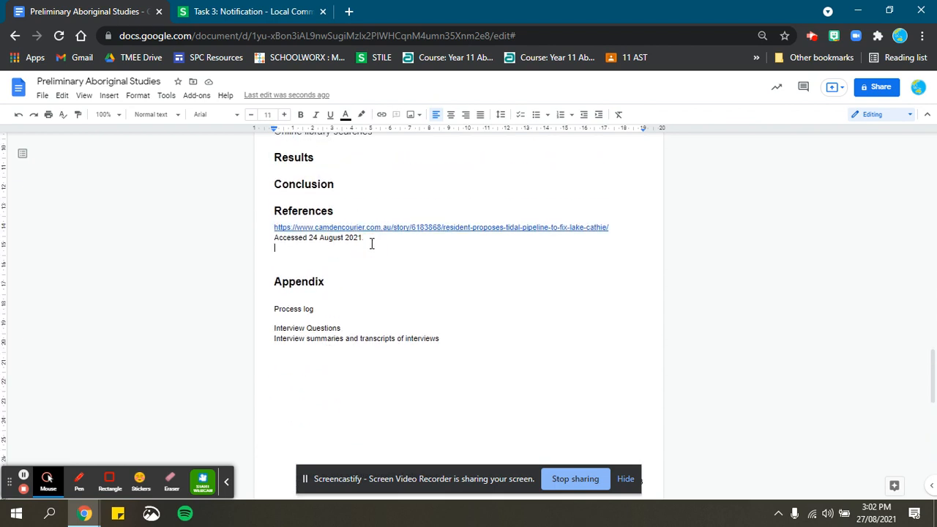
{"action": "left_click", "coordinate": [610, 228]}
{"action": "left_click_drag", "start_coordinate": [608, 228], "coordinate": [275, 229]}
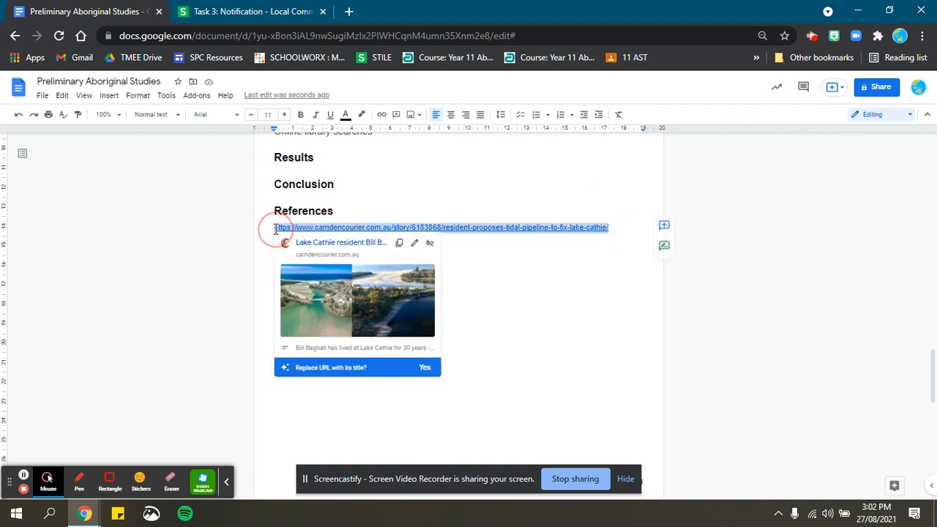
{"action": "left_click", "coordinate": [537, 272]}
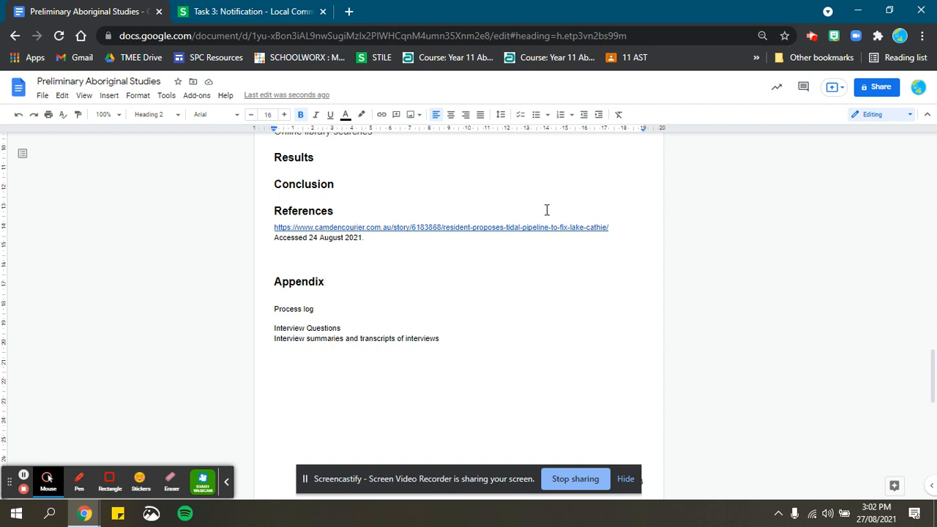
{"action": "left_click", "coordinate": [272, 227]}
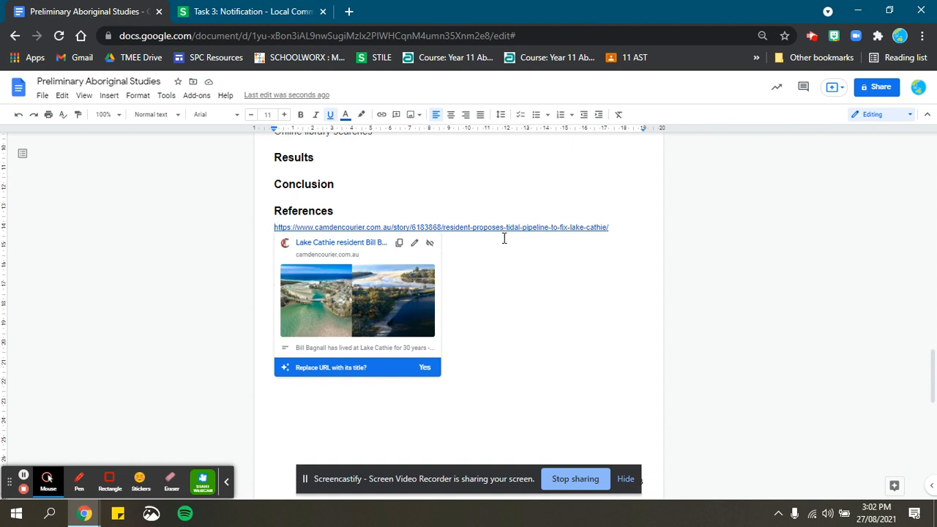
{"action": "type", "text": "Resident "}
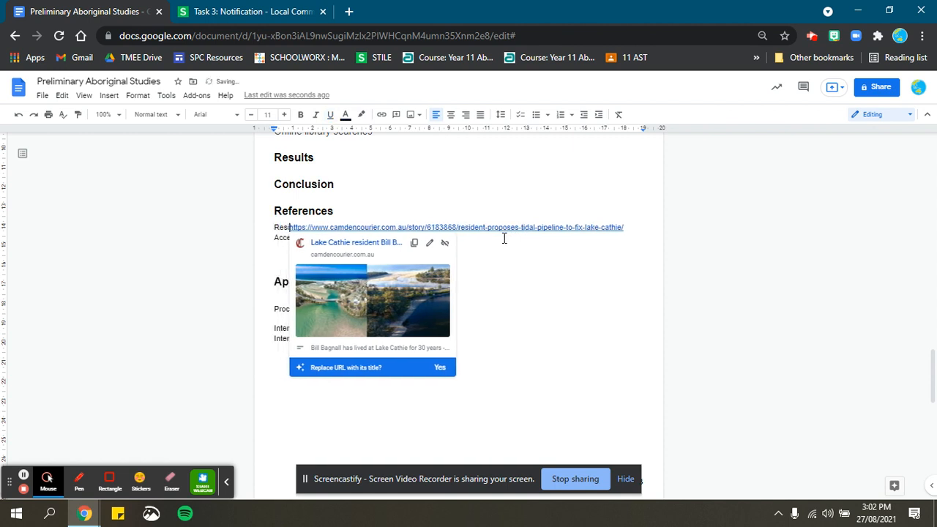
{"action": "type", "text": "proposes"}
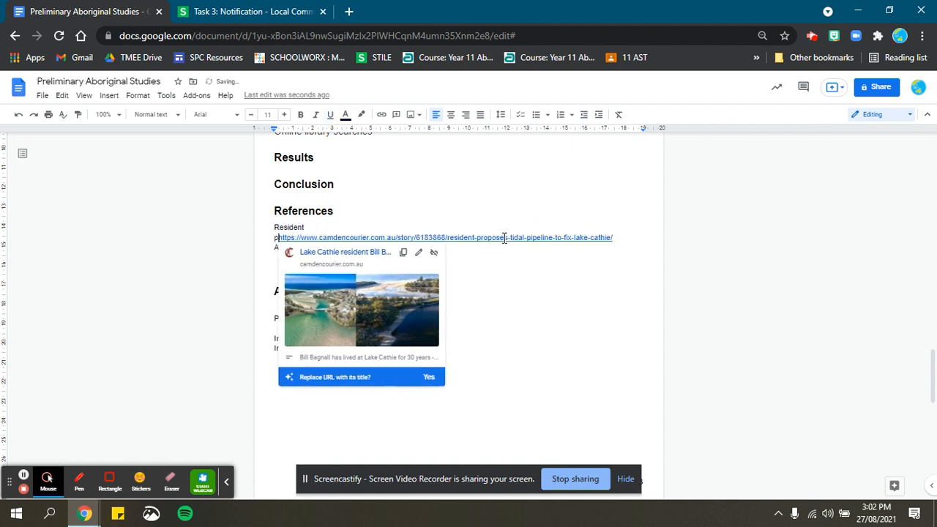
{"action": "type", "text": "...."}
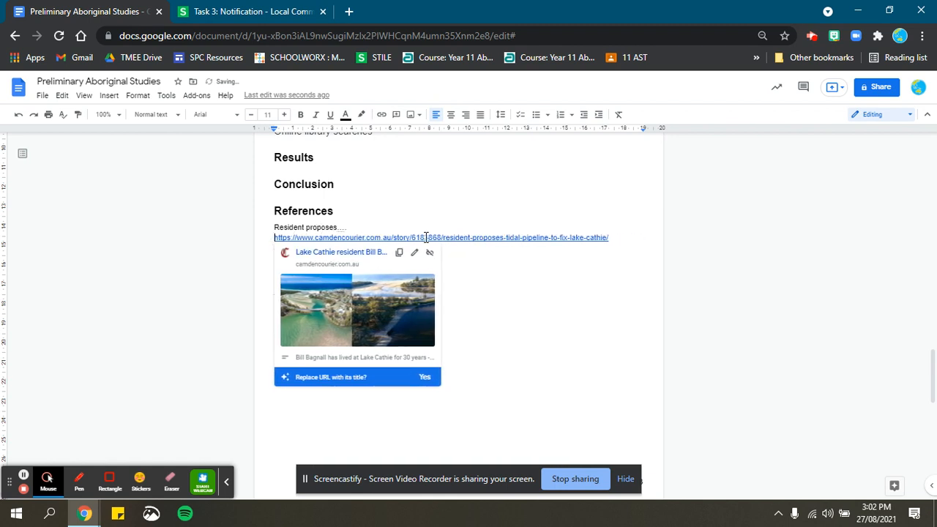
- Put 'Camden Courier' on its own line above 'Resident proposes....'
{"action": "left_click", "coordinate": [578, 347]}
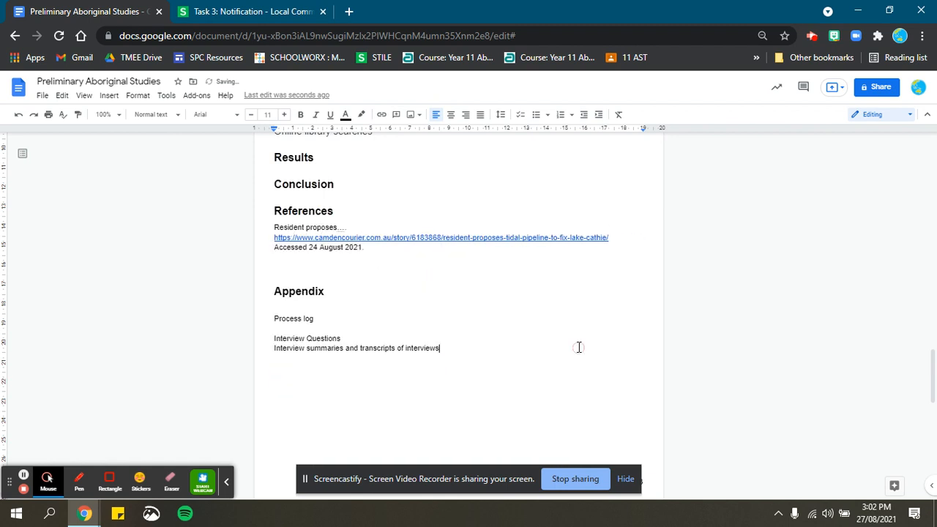
{"action": "left_click", "coordinate": [375, 248]}
{"action": "left_click_drag", "start_coordinate": [272, 223], "coordinate": [273, 226]}
{"action": "left_click", "coordinate": [317, 227]}
{"action": "type", "text": "Camden Courier"}
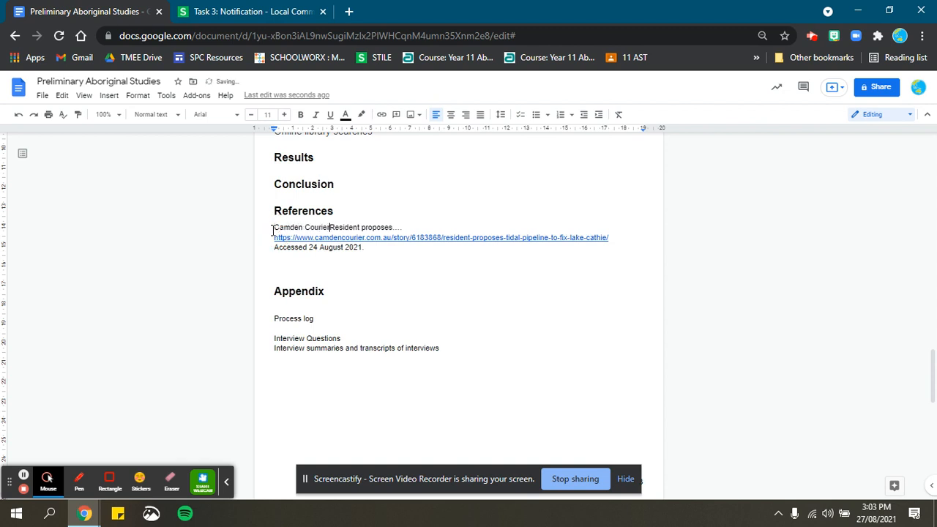
{"action": "key", "text": "Return"}
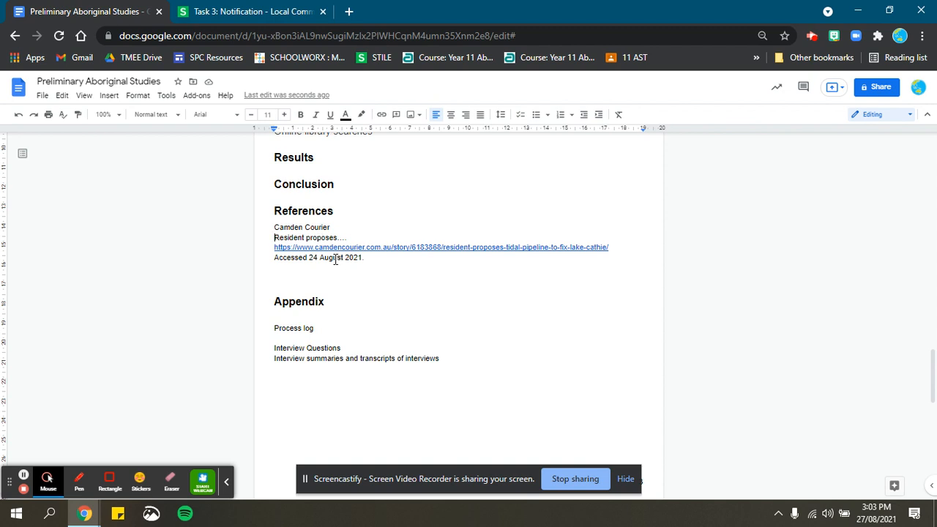
- Add extra space after the Accessed line, before the Appendix heading
{"action": "left_click", "coordinate": [338, 227]}
{"action": "left_click", "coordinate": [302, 272]}
{"action": "key", "text": "Return"}
{"action": "key", "text": "Return"}
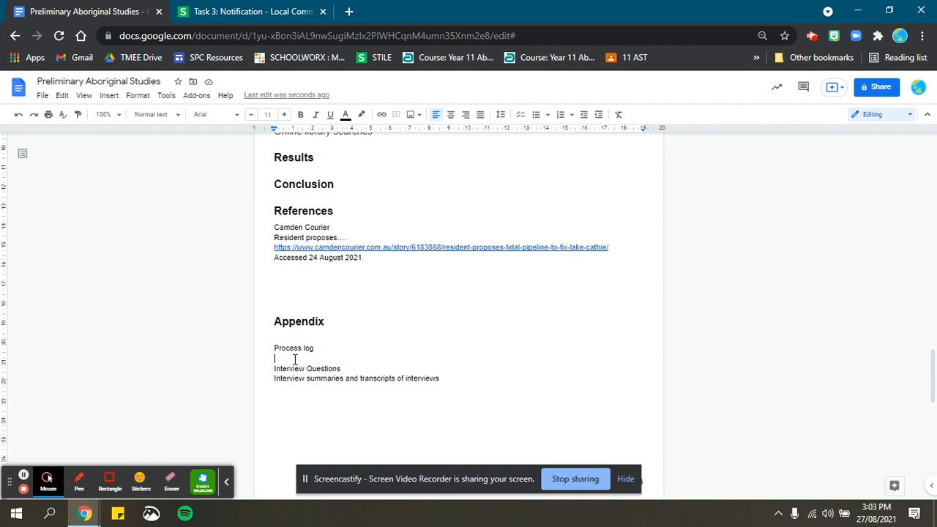
- Remove the blank line after Process log and make the three appendix lines Heading 3
{"action": "key", "text": "BackSpace"}
{"action": "left_click_drag", "start_coordinate": [448, 370], "coordinate": [246, 354]}
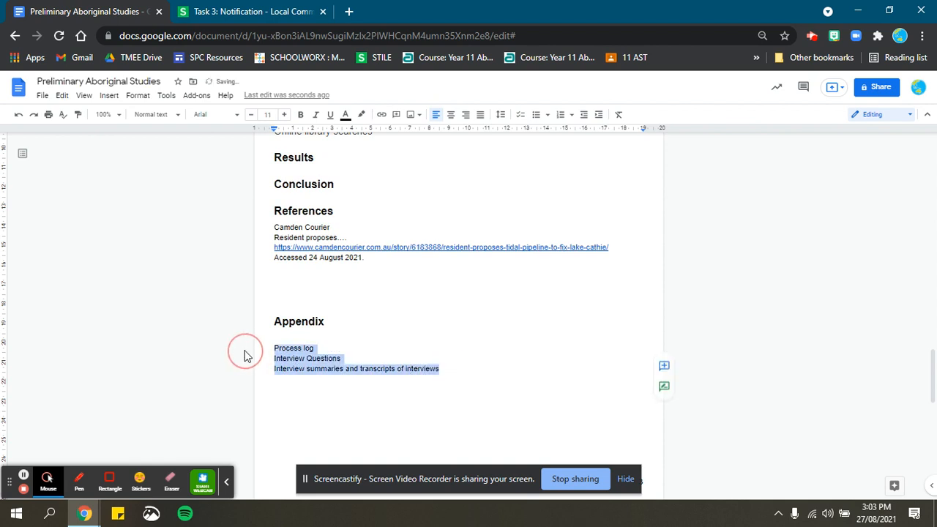
{"action": "left_click", "coordinate": [146, 114]}
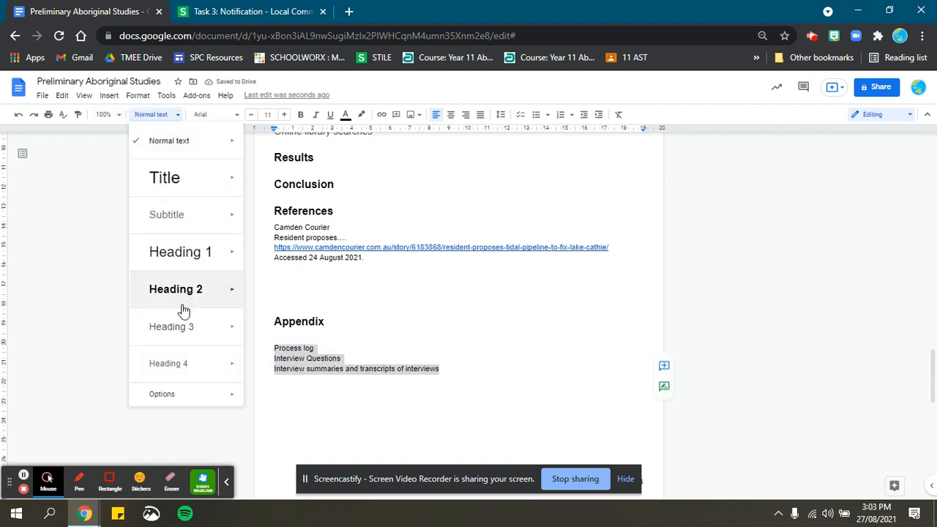
{"action": "left_click", "coordinate": [176, 330]}
{"action": "left_click", "coordinate": [329, 361]}
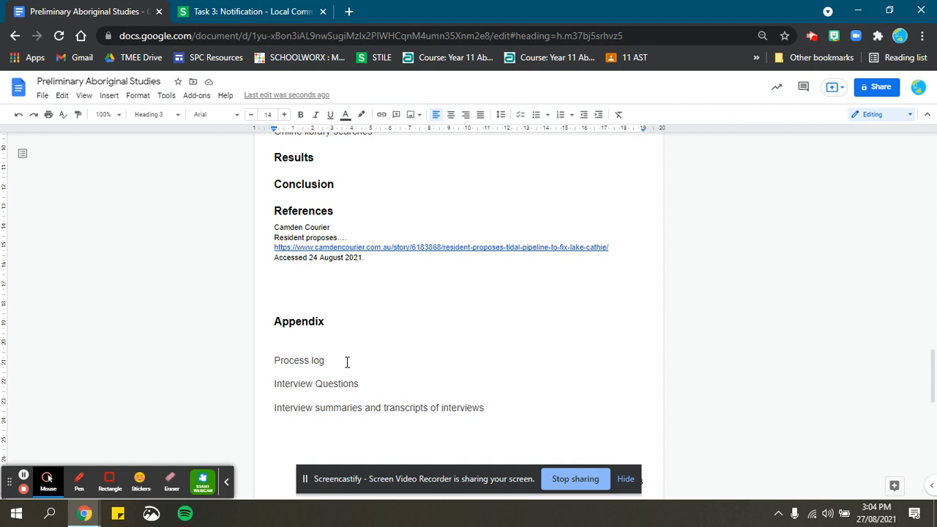
- Add blank lines after Interview Questions and after the interview summaries line
{"action": "left_click", "coordinate": [391, 388]}
{"action": "key", "text": "Return"}
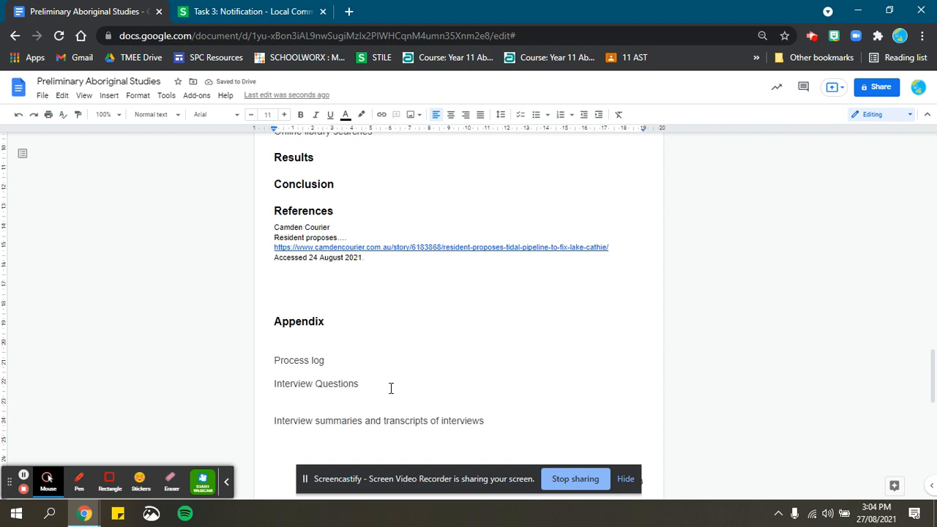
{"action": "left_click", "coordinate": [510, 426]}
{"action": "key", "text": "Return"}
{"action": "scroll", "coordinate": [512, 425], "scroll_direction": "up", "scroll_amount": 5}
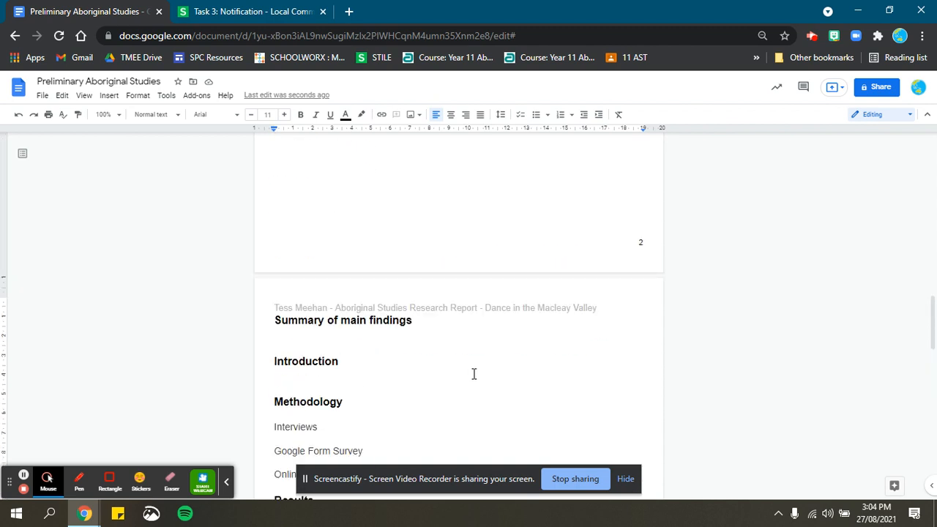
{"action": "scroll", "coordinate": [454, 347], "scroll_direction": "down", "scroll_amount": 1}
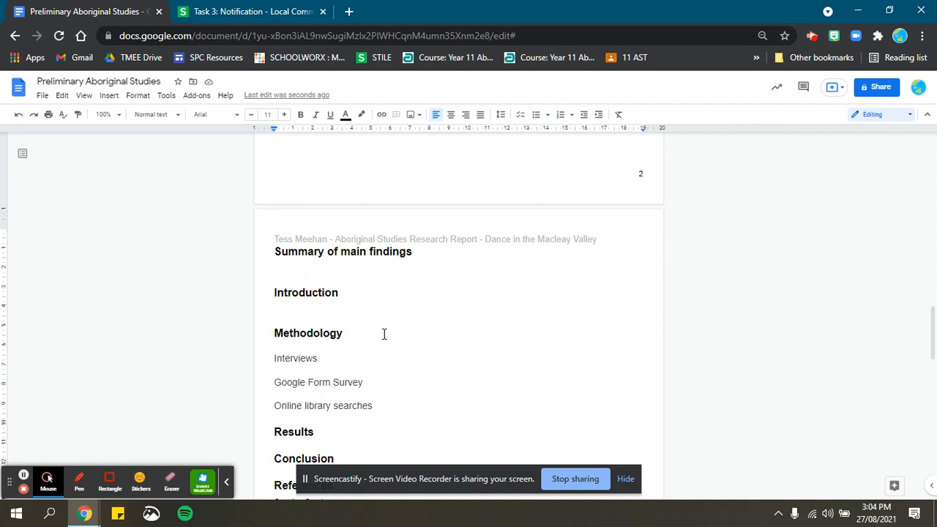
{"action": "scroll", "coordinate": [381, 334], "scroll_direction": "down", "scroll_amount": 1}
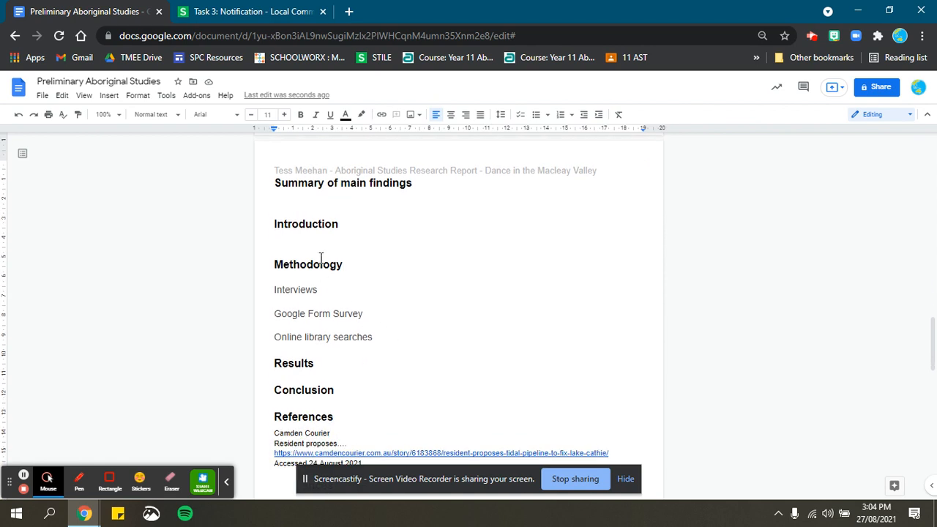
{"action": "scroll", "coordinate": [328, 308], "scroll_direction": "down", "scroll_amount": 1}
{"action": "scroll", "coordinate": [329, 309], "scroll_direction": "down", "scroll_amount": 1}
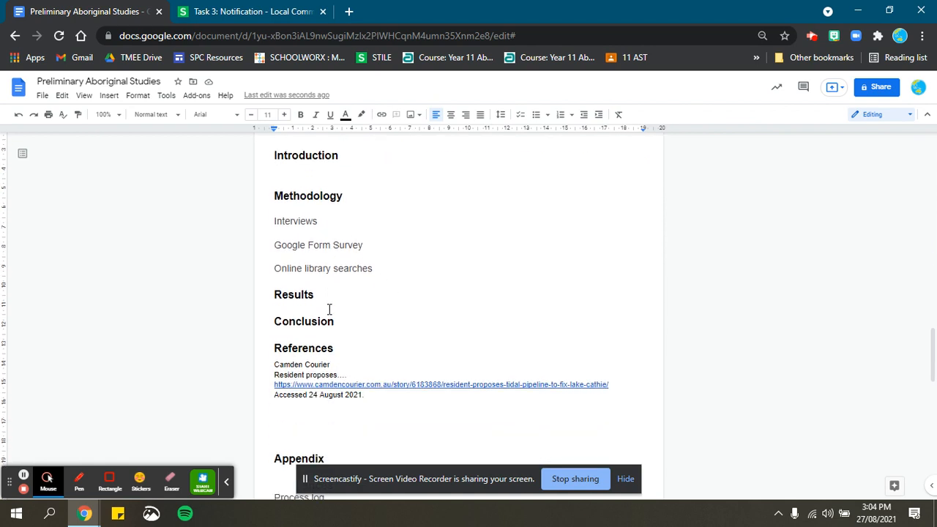
{"action": "scroll", "coordinate": [331, 300], "scroll_direction": "up", "scroll_amount": 1}
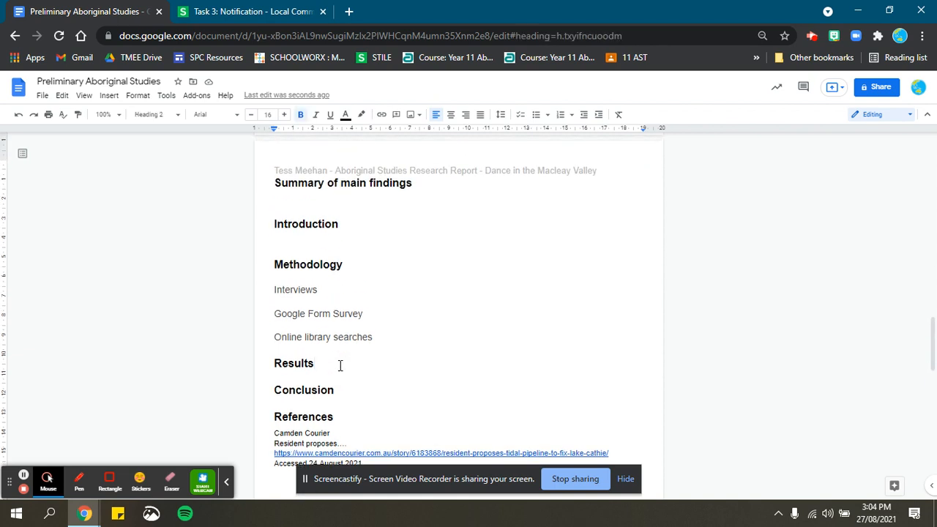
- Add an empty line under Results and start a web image search from Insert > Image
{"action": "left_click", "coordinate": [340, 368]}
{"action": "key", "text": "Return"}
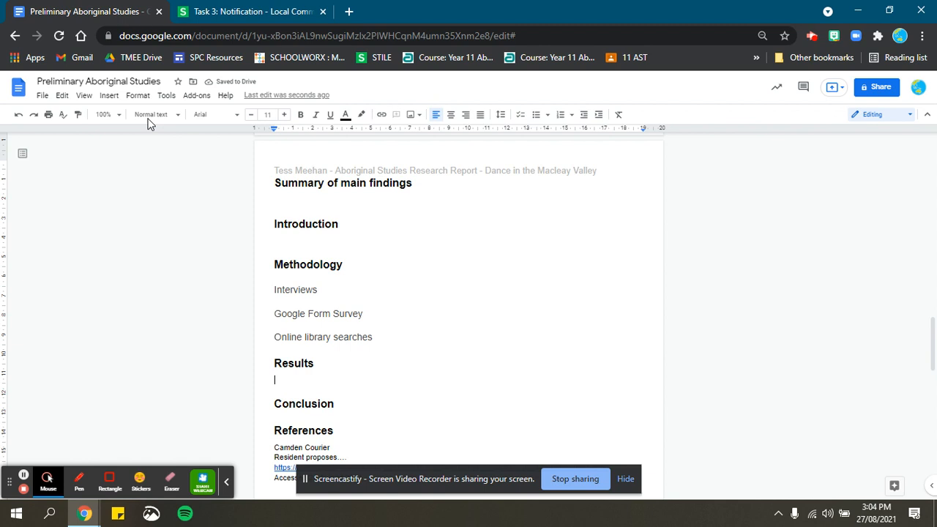
{"action": "left_click", "coordinate": [108, 97]}
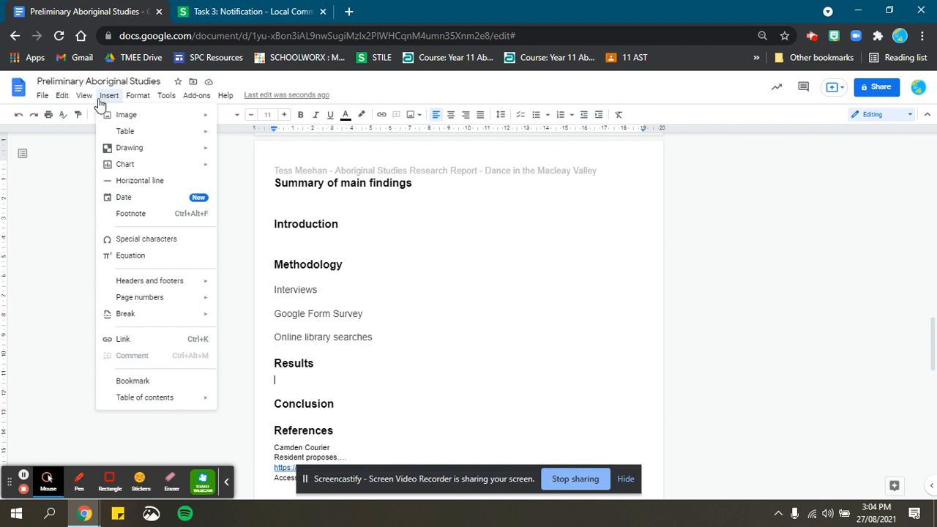
{"action": "mouse_move", "coordinate": [124, 115]}
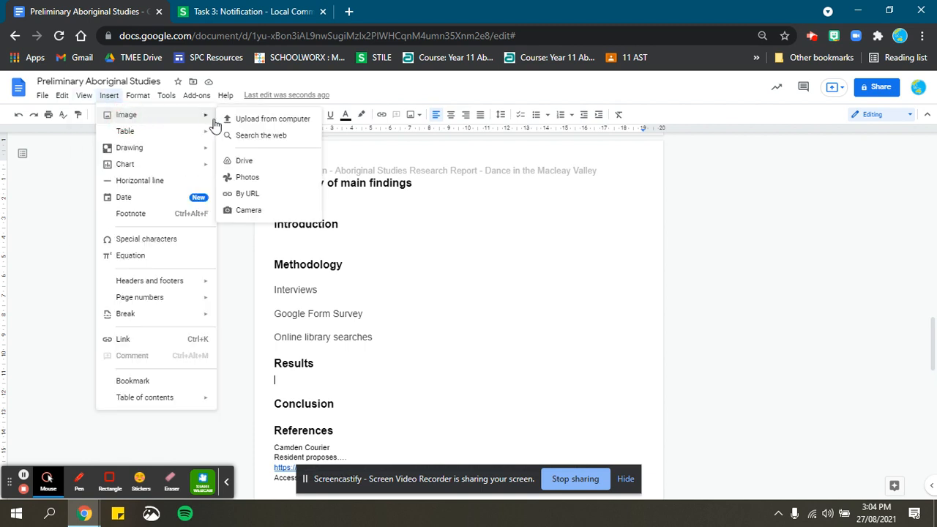
{"action": "left_click", "coordinate": [265, 134]}
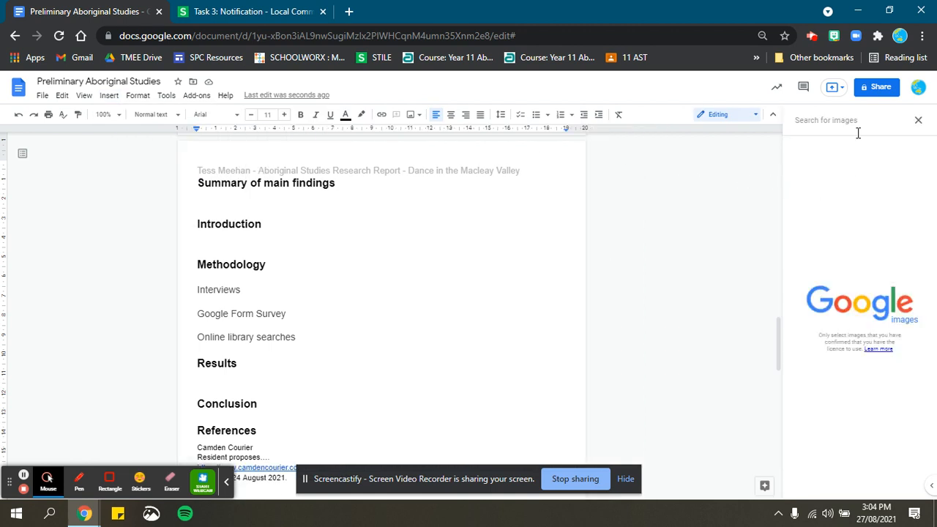
- Enter 'Aborig' in the image search, then close the search panel
{"action": "left_click", "coordinate": [858, 133]}
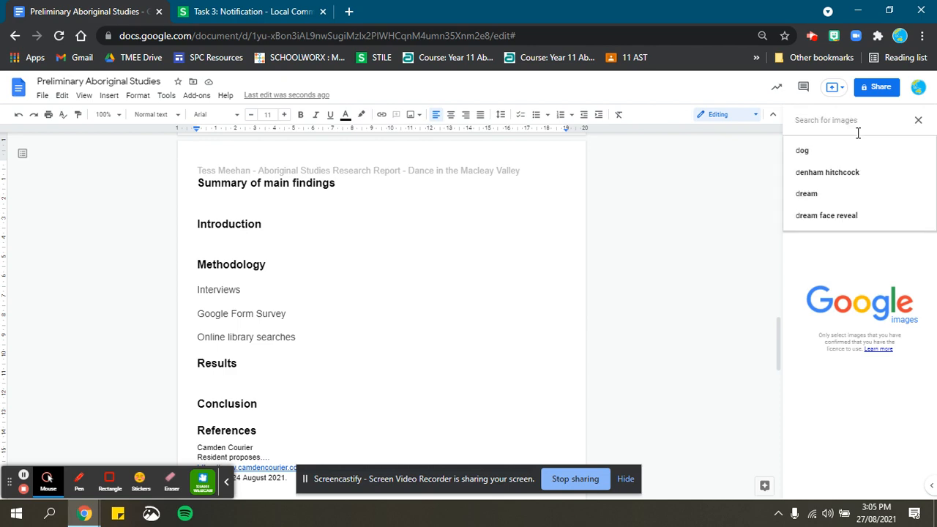
{"action": "type", "text": "Aborigi"}
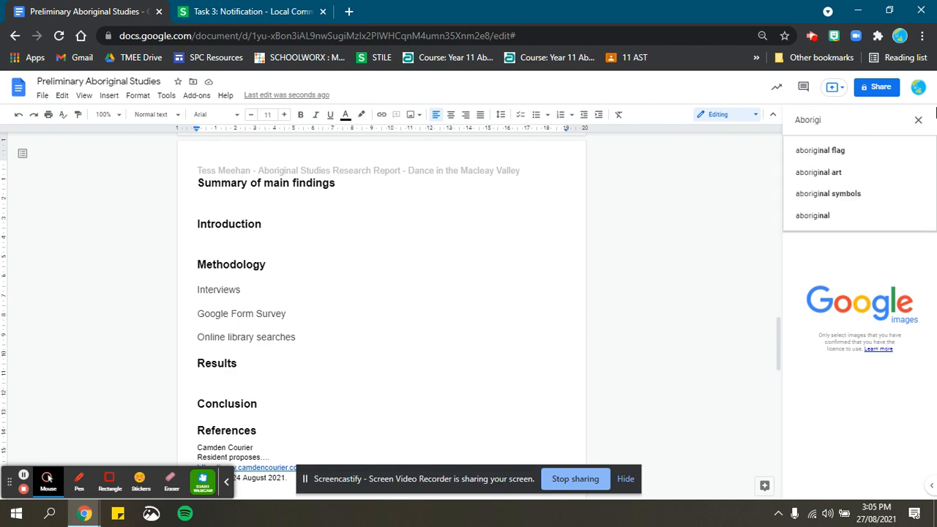
{"action": "left_click", "coordinate": [918, 120]}
- Search Google for 'aboriginal dance' in a new tab and switch to Images
{"action": "left_click", "coordinate": [347, 11]}
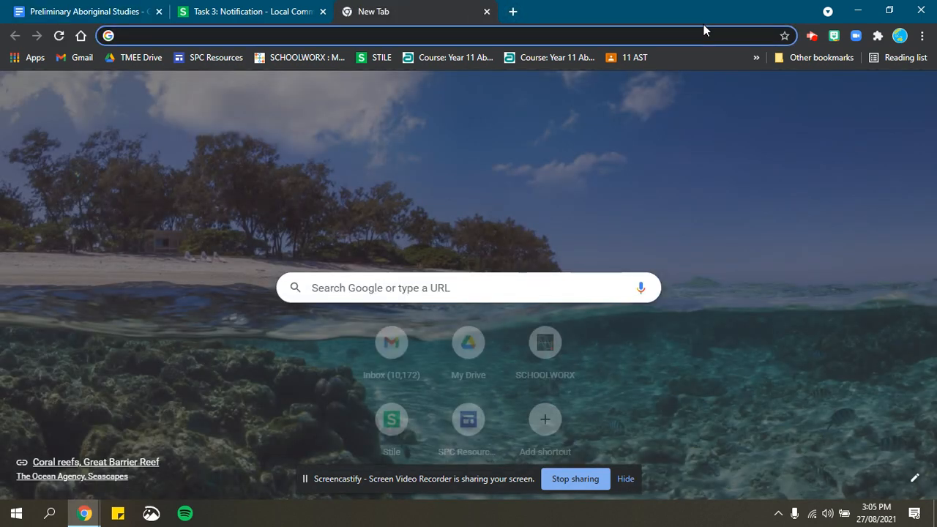
{"action": "type", "text": "aboriginal dance"}
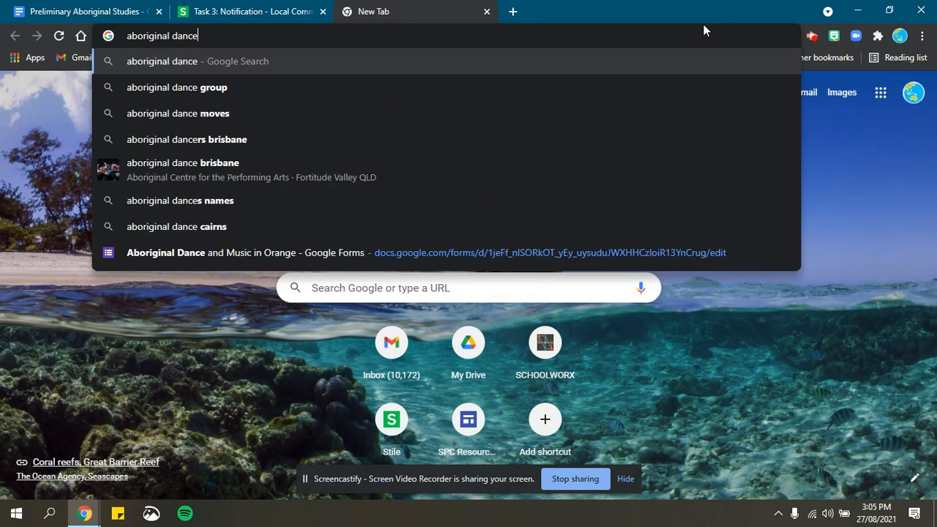
{"action": "key", "text": "Return"}
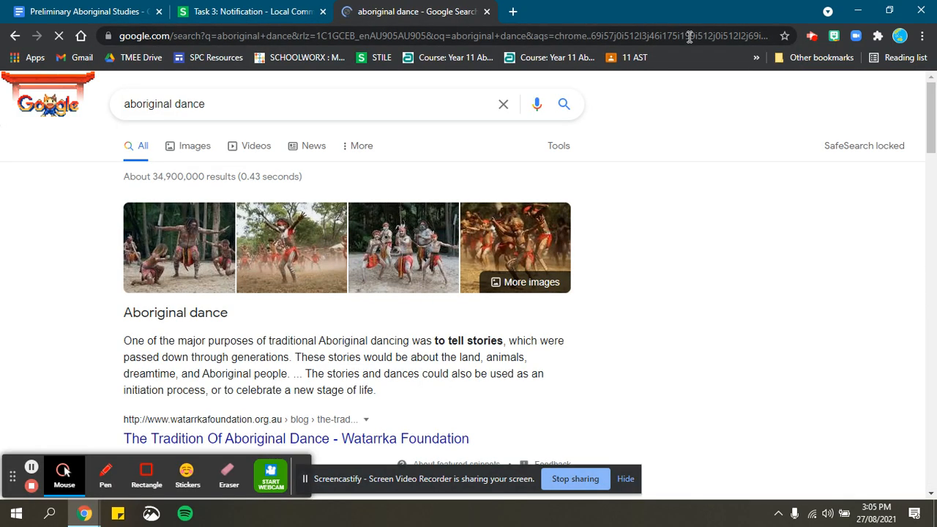
{"action": "scroll", "coordinate": [182, 345], "scroll_direction": "down", "scroll_amount": 5}
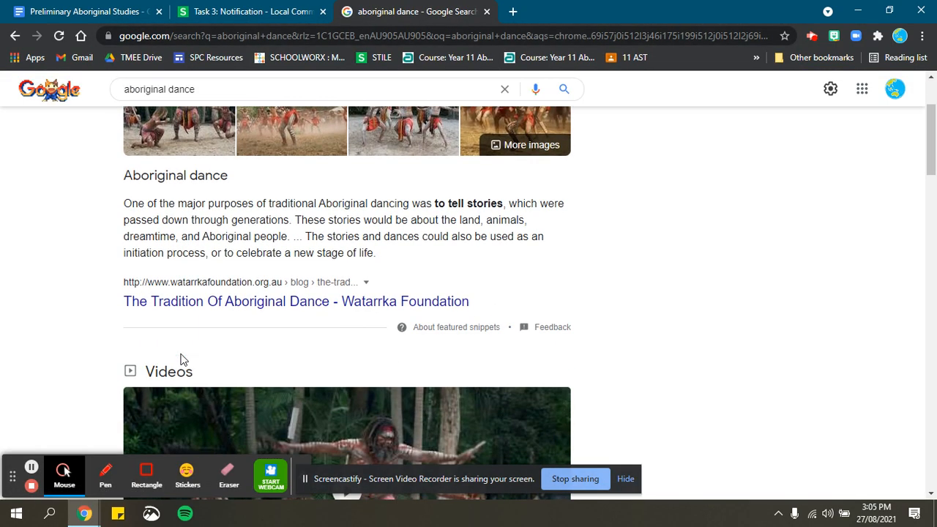
{"action": "scroll", "coordinate": [183, 360], "scroll_direction": "down", "scroll_amount": 7}
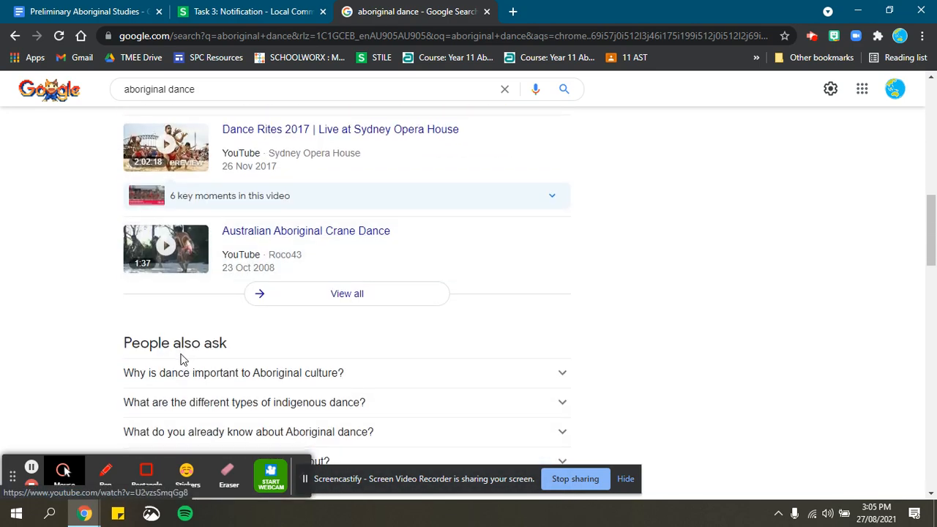
{"action": "scroll", "coordinate": [185, 358], "scroll_direction": "up", "scroll_amount": 6}
{"action": "scroll", "coordinate": [185, 358], "scroll_direction": "up", "scroll_amount": 6}
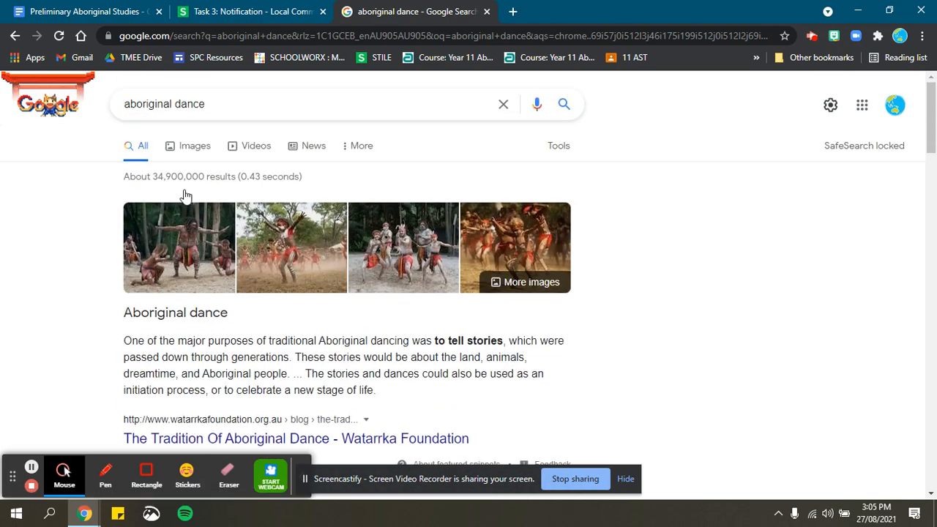
{"action": "left_click", "coordinate": [187, 147]}
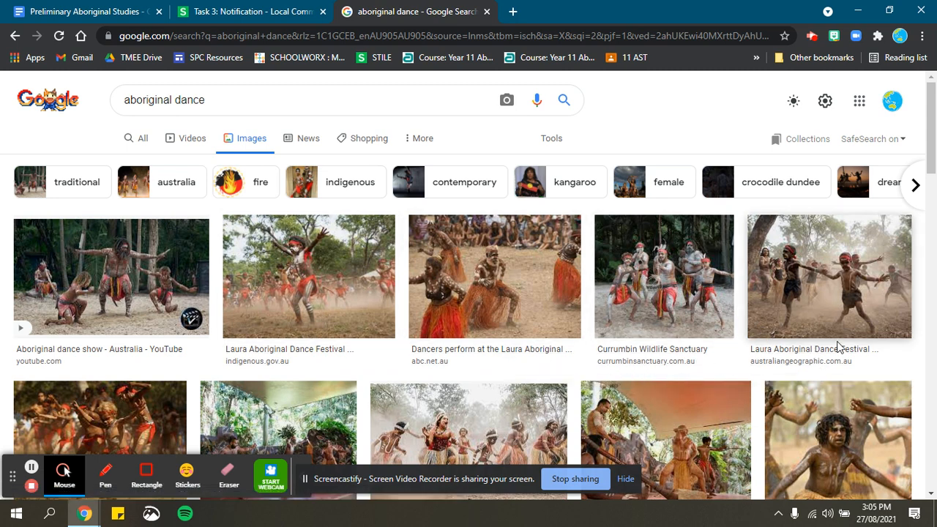
- Copy the Laura Aboriginal Dance Festival photo from the image results
{"action": "scroll", "coordinate": [337, 373], "scroll_direction": "down", "scroll_amount": 2}
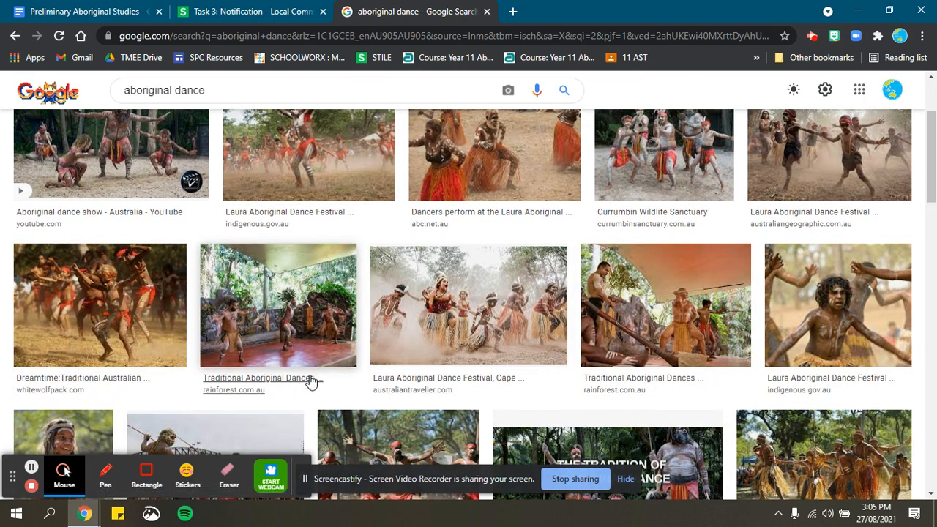
{"action": "scroll", "coordinate": [311, 381], "scroll_direction": "up", "scroll_amount": 1}
{"action": "left_click", "coordinate": [306, 208]}
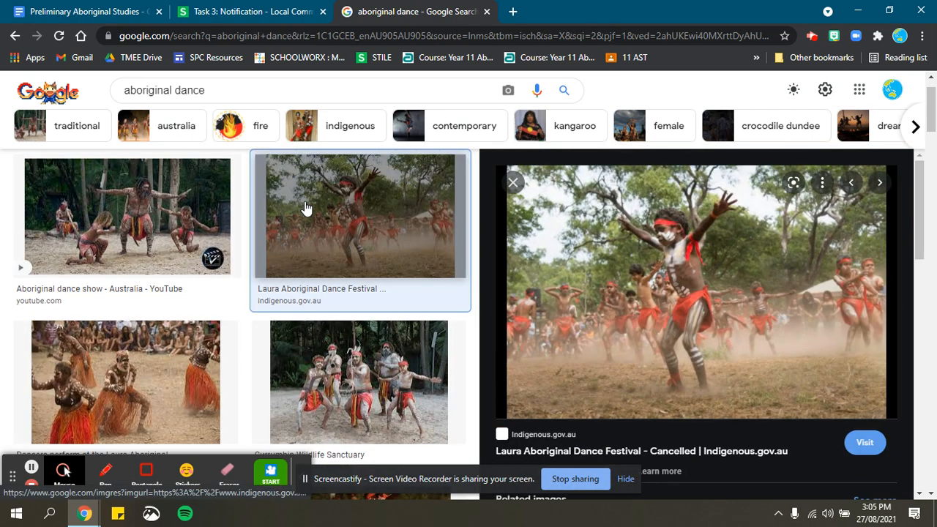
{"action": "right_click", "coordinate": [649, 299]}
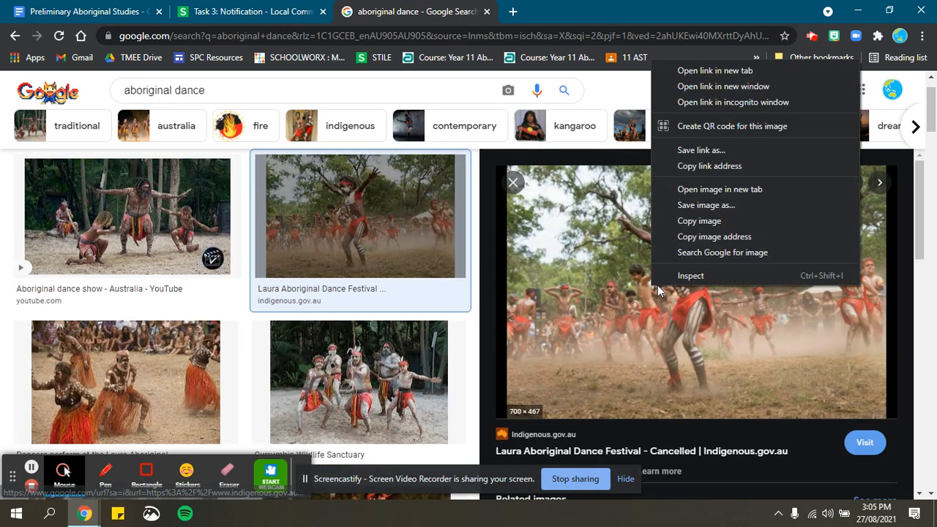
{"action": "left_click", "coordinate": [712, 221]}
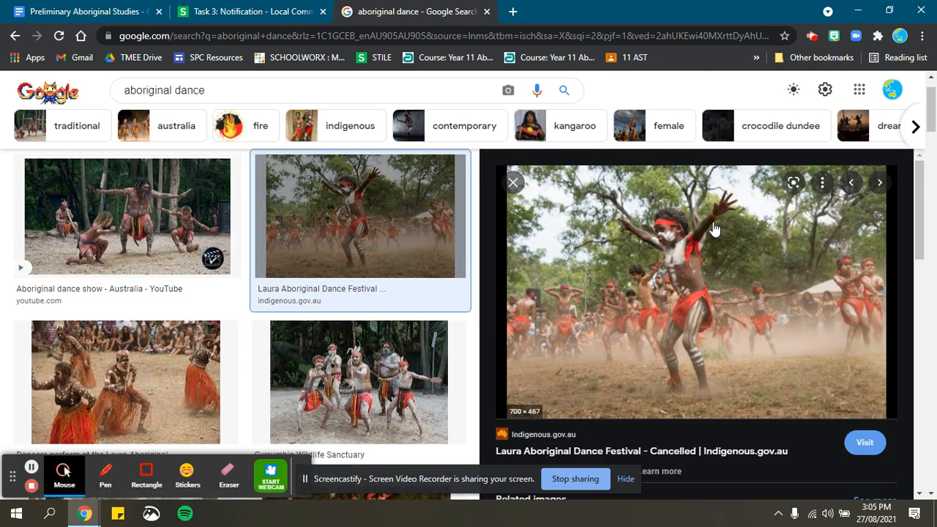
- Open the photo's source page on indigenous.gov.au
{"action": "left_click", "coordinate": [558, 456]}
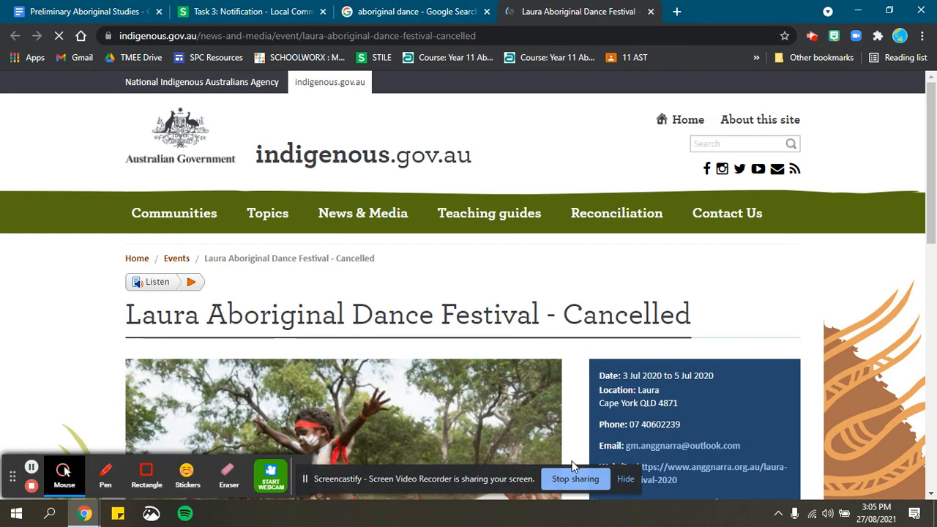
{"action": "scroll", "coordinate": [521, 220], "scroll_direction": "down", "scroll_amount": 1}
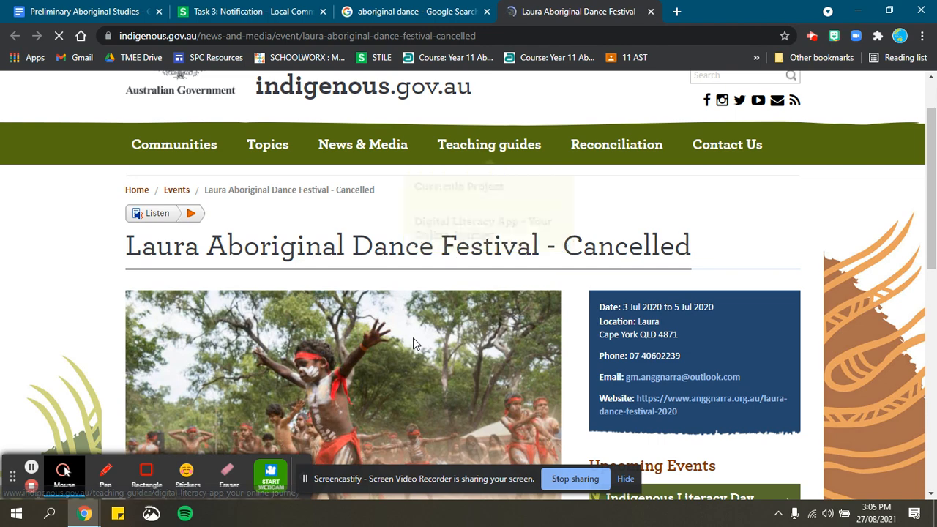
{"action": "scroll", "coordinate": [413, 337], "scroll_direction": "down", "scroll_amount": 3}
{"action": "scroll", "coordinate": [412, 344], "scroll_direction": "up", "scroll_amount": 4}
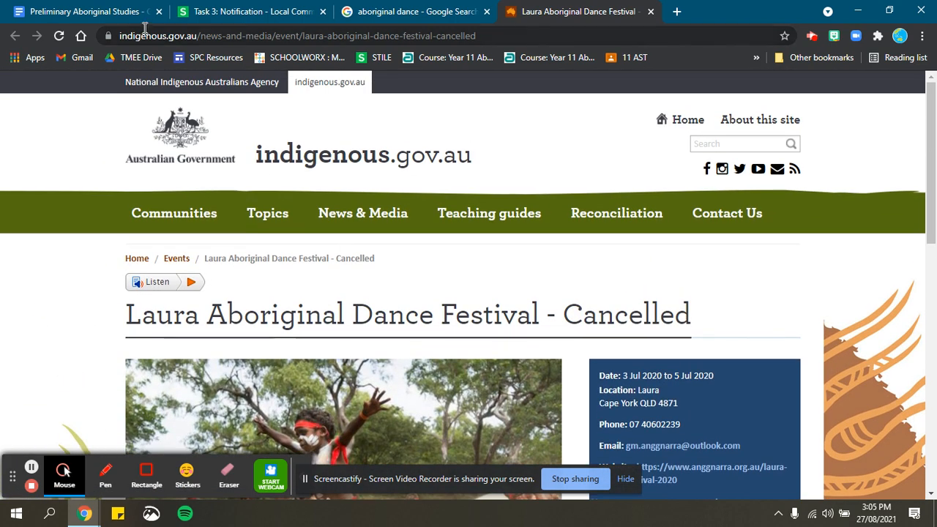
- Paste the dance photo under Results and begin its caption with 'Image 2'
{"action": "left_click", "coordinate": [54, 9]}
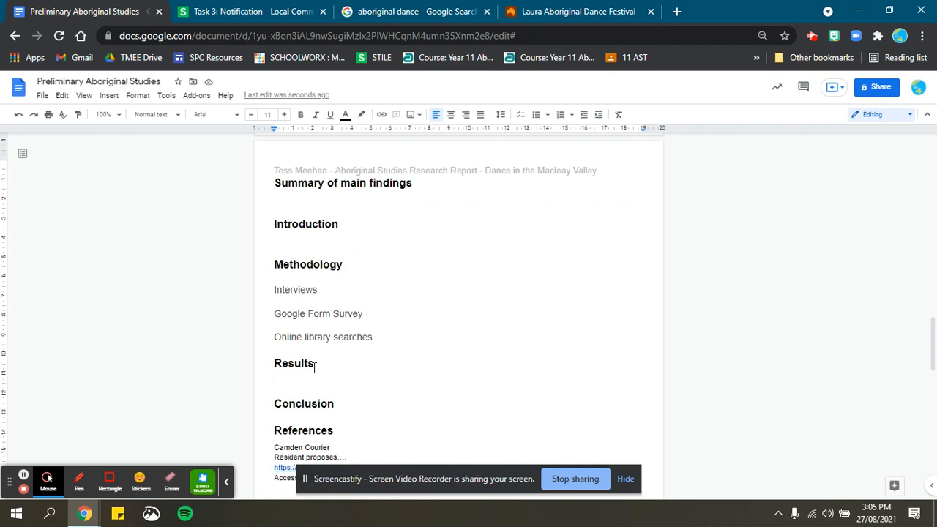
{"action": "key", "text": "ctrl+v"}
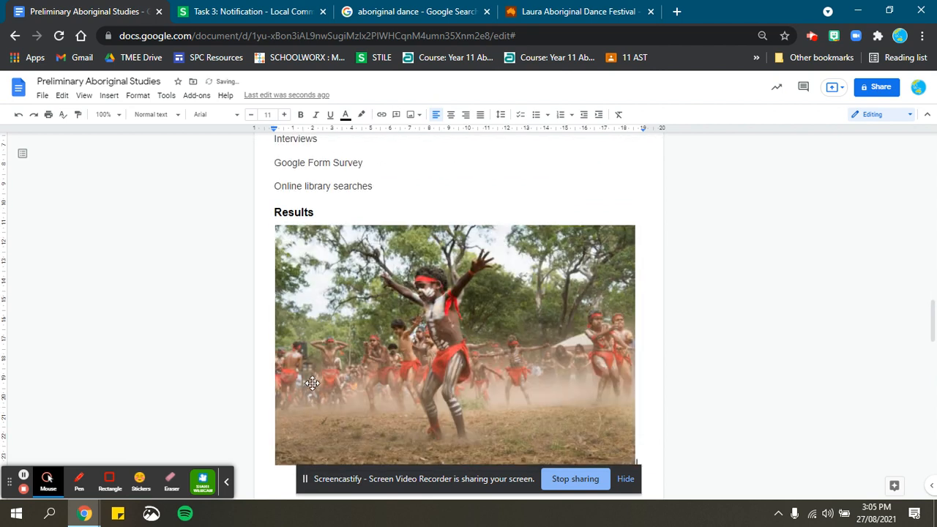
{"action": "scroll", "coordinate": [418, 361], "scroll_direction": "down", "scroll_amount": 1}
{"action": "key", "text": "Return"}
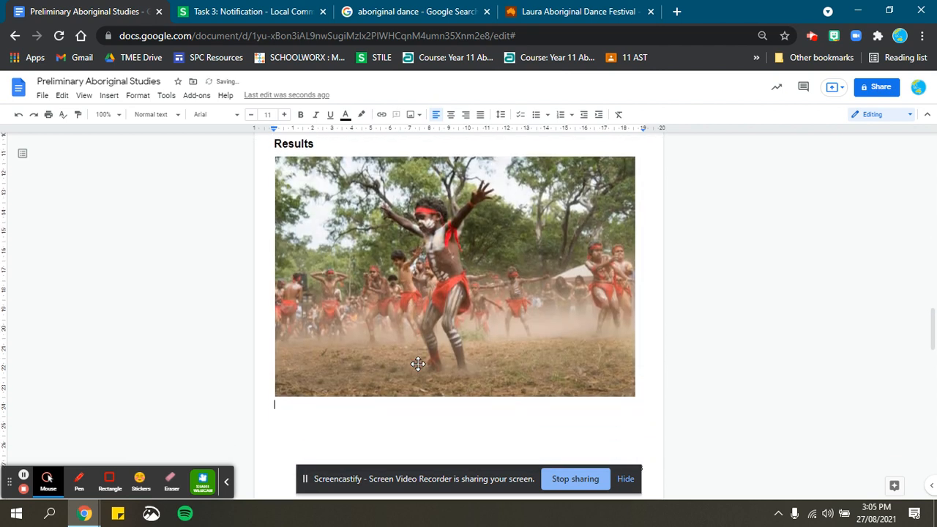
{"action": "type", "text": "Image"}
{"action": "scroll", "coordinate": [421, 351], "scroll_direction": "up", "scroll_amount": 4}
{"action": "scroll", "coordinate": [445, 377], "scroll_direction": "down", "scroll_amount": 4}
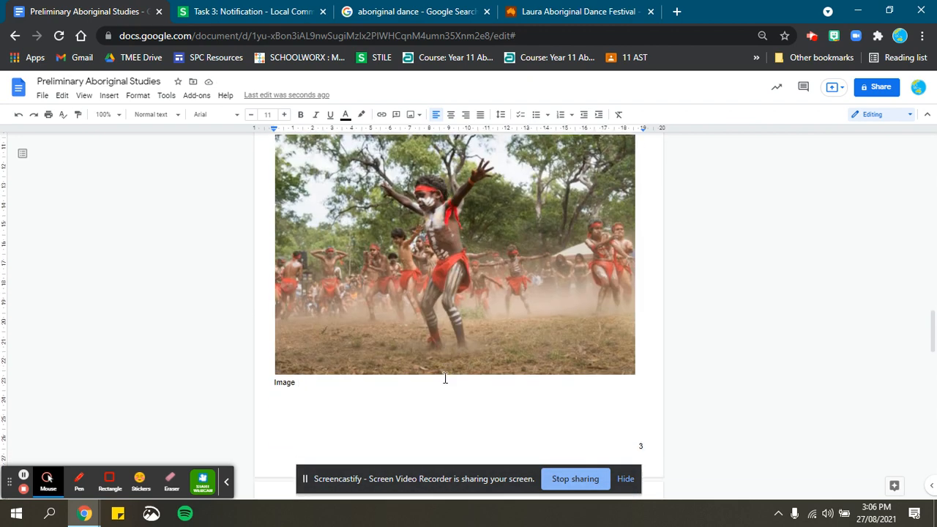
{"action": "scroll", "coordinate": [444, 377], "scroll_direction": "down", "scroll_amount": 1}
{"action": "type", "text": "2:"}
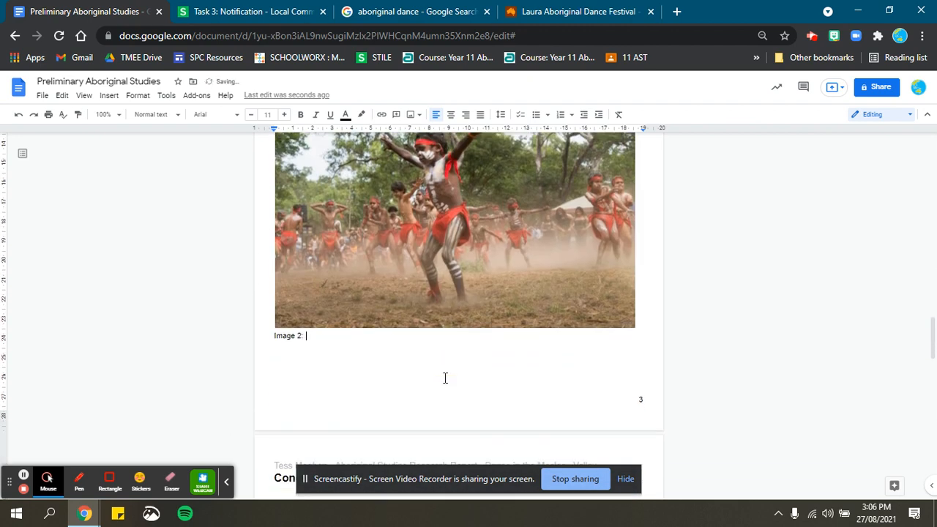
- Continue the caption: 'Young Aboriginal male participating in cultural dance. Source indigenous gov.au'
{"action": "left_click", "coordinate": [598, 9]}
{"action": "scroll", "coordinate": [432, 300], "scroll_direction": "down", "scroll_amount": 4}
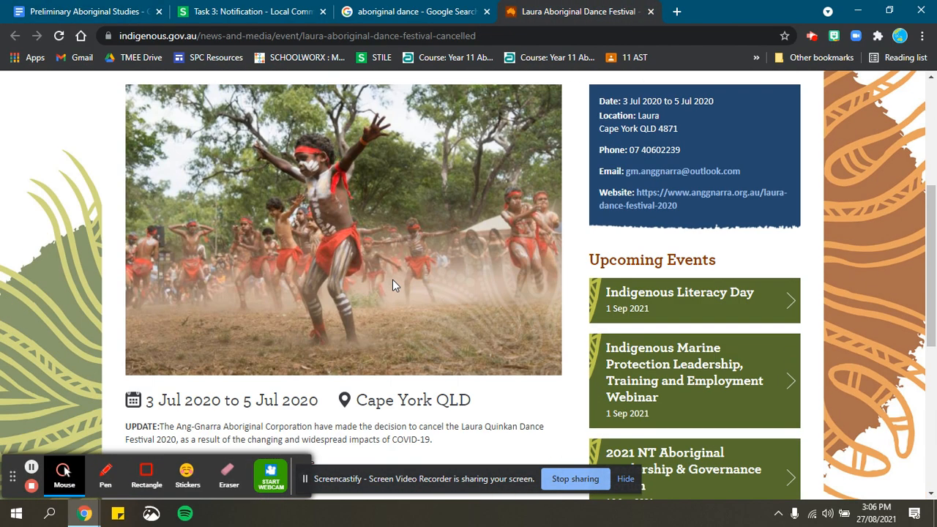
{"action": "scroll", "coordinate": [267, 216], "scroll_direction": "up", "scroll_amount": 1}
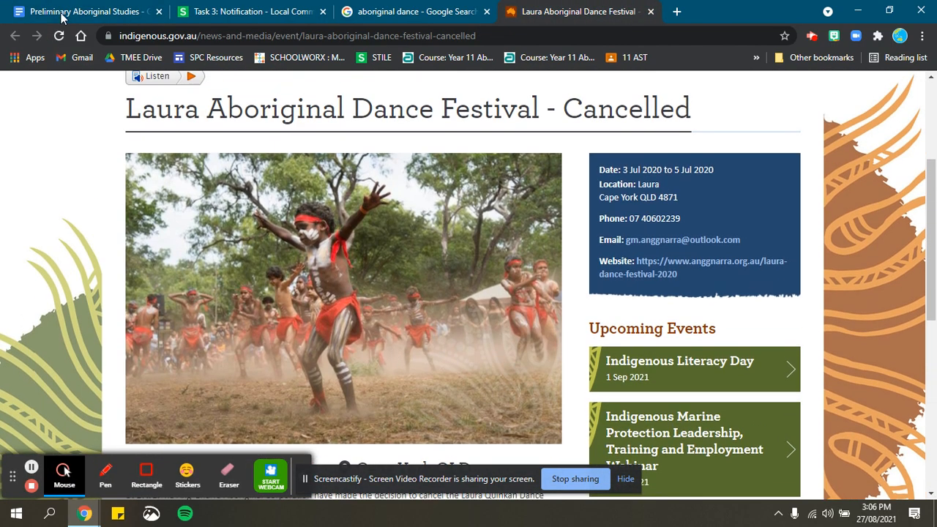
{"action": "left_click", "coordinate": [66, 12]}
{"action": "type", "text": "You"}
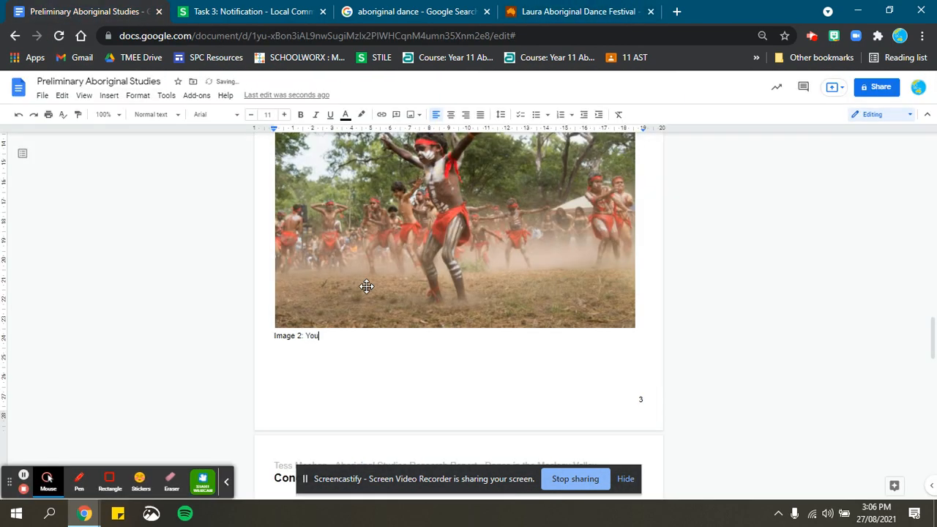
{"action": "type", "text": "ng ABo"}
{"action": "type", "text": "borig"}
{"action": "type", "text": "inal"}
{"action": "type", "text": " male "}
{"action": "type", "text": "participating in "}
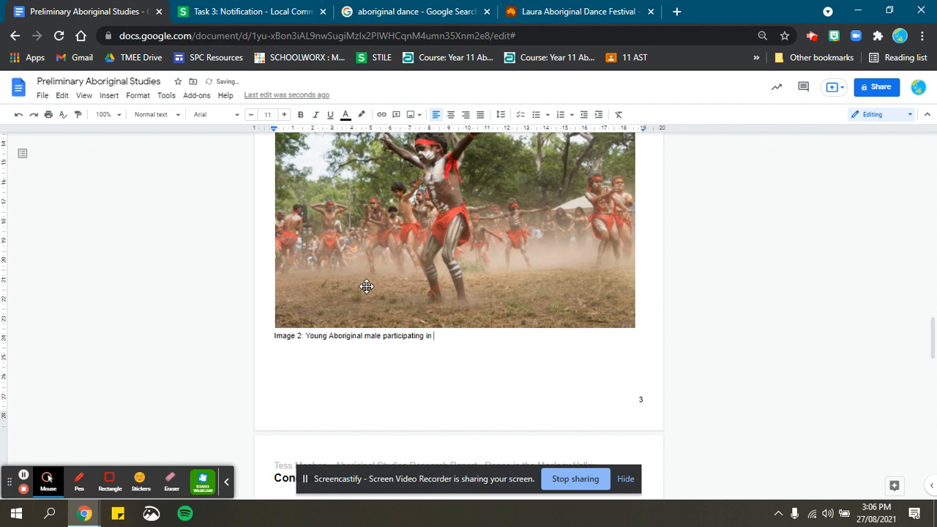
{"action": "type", "text": "cultural dance"}
{"action": "key", "text": "BackSpace"}
{"action": "type", "text": ". Source:"}
{"action": "left_click", "coordinate": [557, 12]}
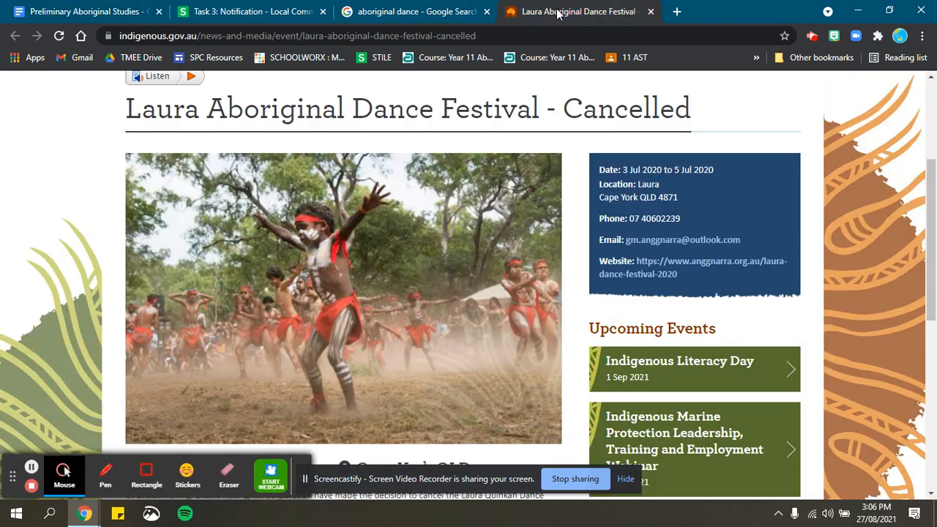
{"action": "left_click", "coordinate": [92, 11]}
{"action": "type", "text": "in"}
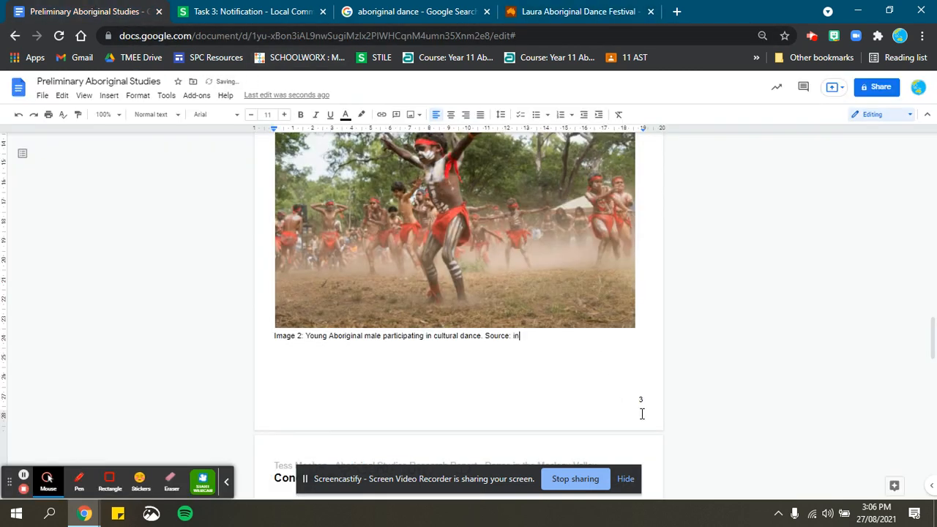
{"action": "type", "text": "digenous "}
{"action": "type", "text": "gov.au"}
- Shrink the dance photo and set its caption italic at size 9
{"action": "left_click", "coordinate": [626, 325]}
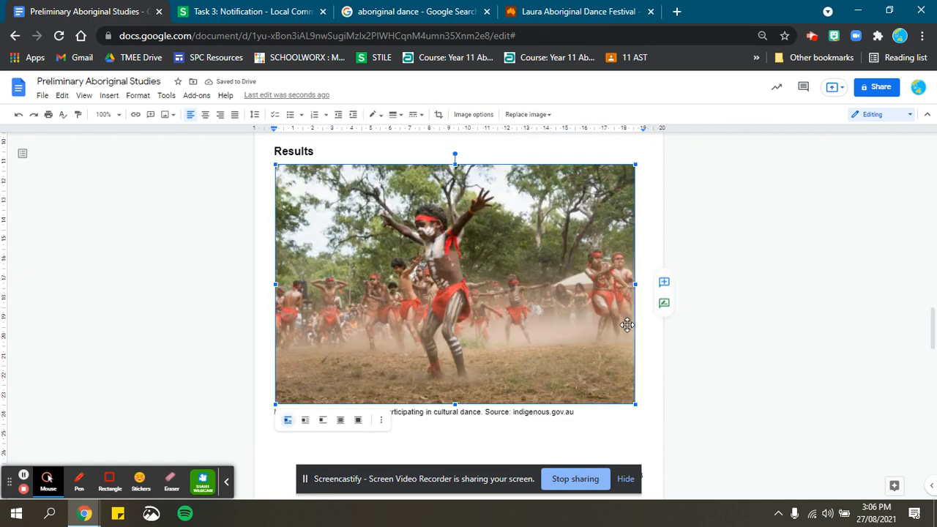
{"action": "left_click_drag", "start_coordinate": [631, 403], "coordinate": [548, 345]}
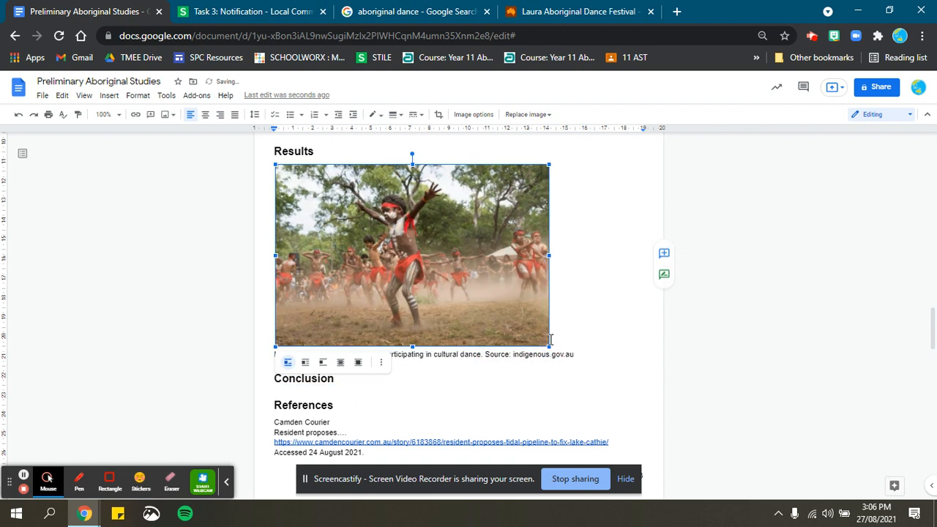
{"action": "triple_click", "coordinate": [568, 356]}
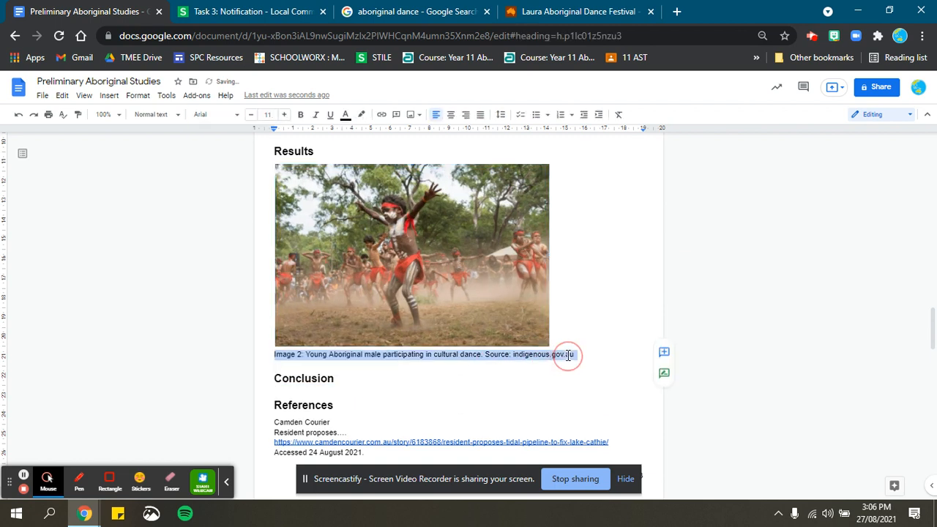
{"action": "left_click", "coordinate": [316, 115]}
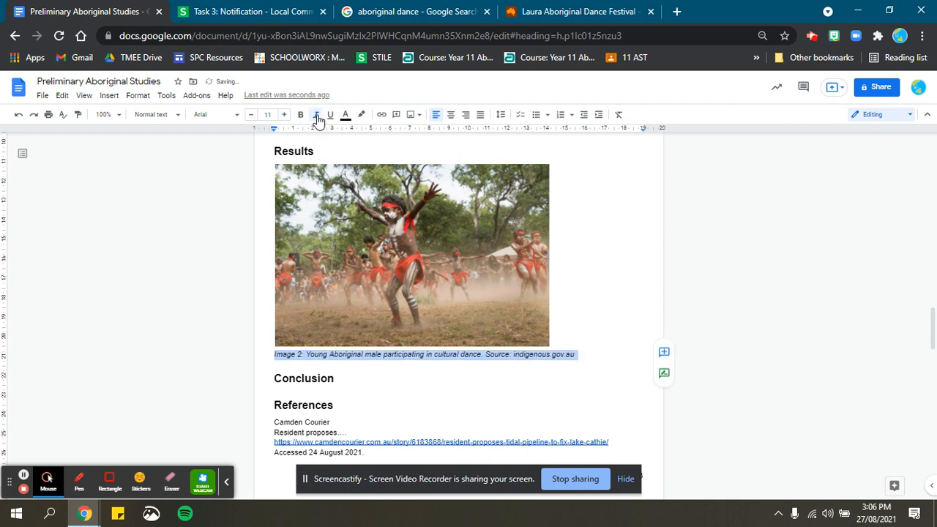
{"action": "left_click", "coordinate": [250, 115]}
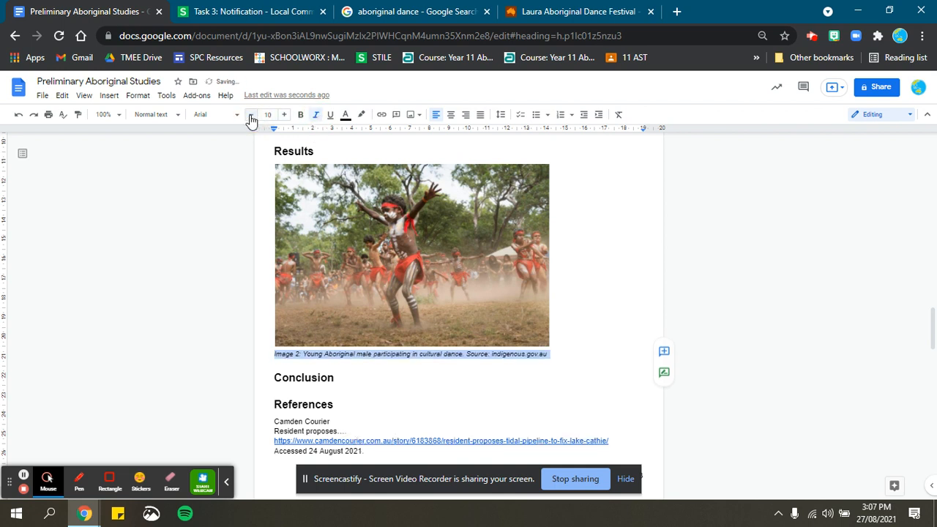
{"action": "left_click", "coordinate": [251, 117]}
{"action": "left_click", "coordinate": [581, 242]}
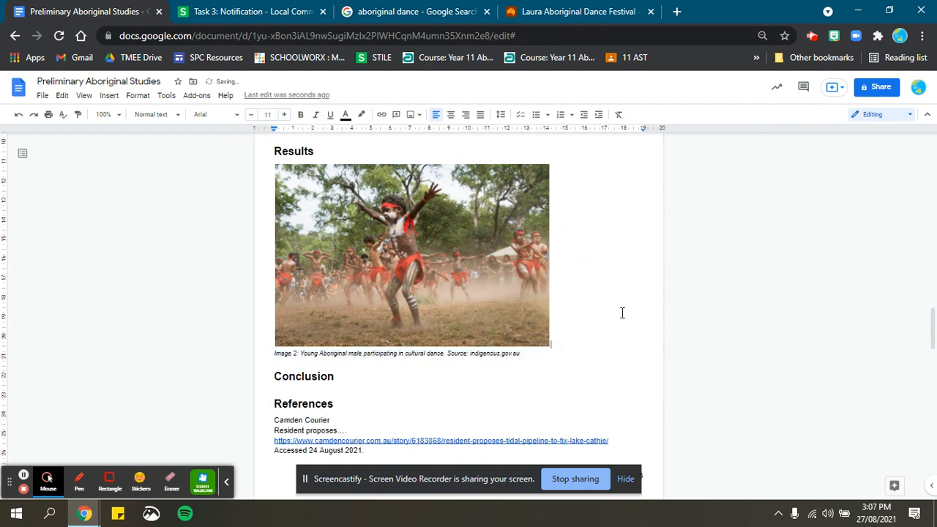
- Make the dance photo slightly narrower
{"action": "left_click", "coordinate": [522, 293]}
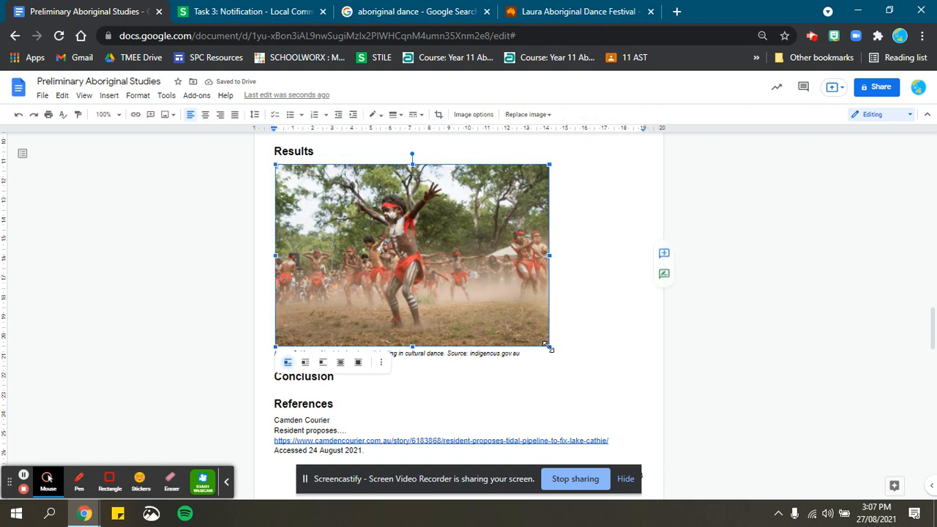
{"action": "left_click_drag", "start_coordinate": [549, 346], "coordinate": [532, 336]}
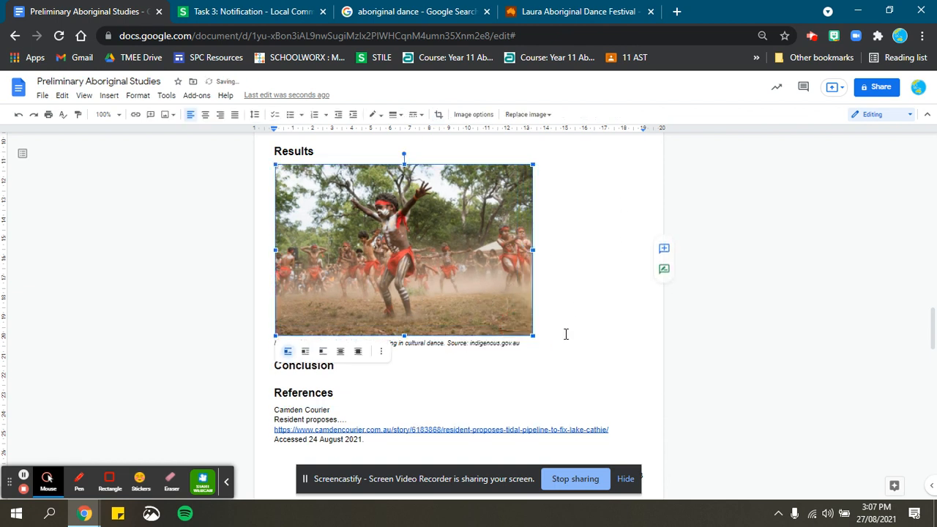
{"action": "left_click", "coordinate": [533, 341]}
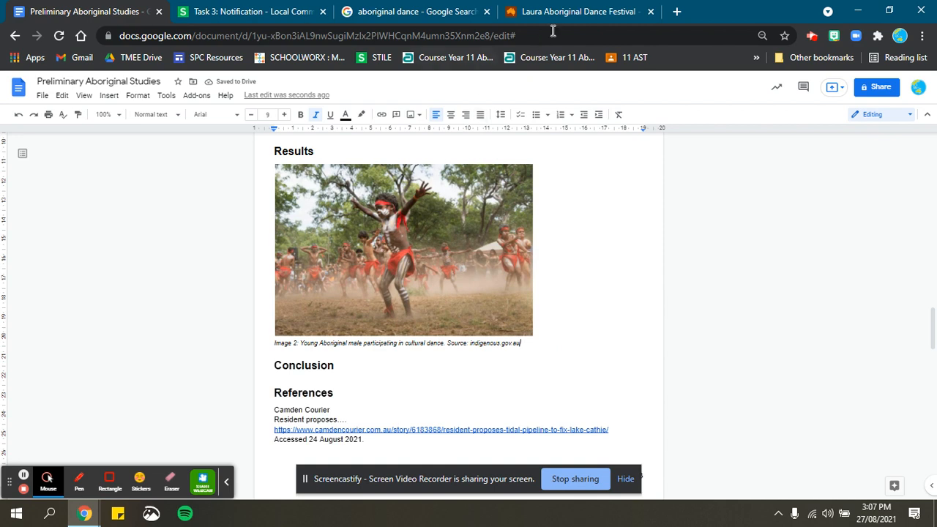
{"action": "left_click", "coordinate": [556, 14]}
- Paste the festival page URL on a new line after the last reference
{"action": "left_click", "coordinate": [344, 41]}
{"action": "key", "text": "ctrl+c"}
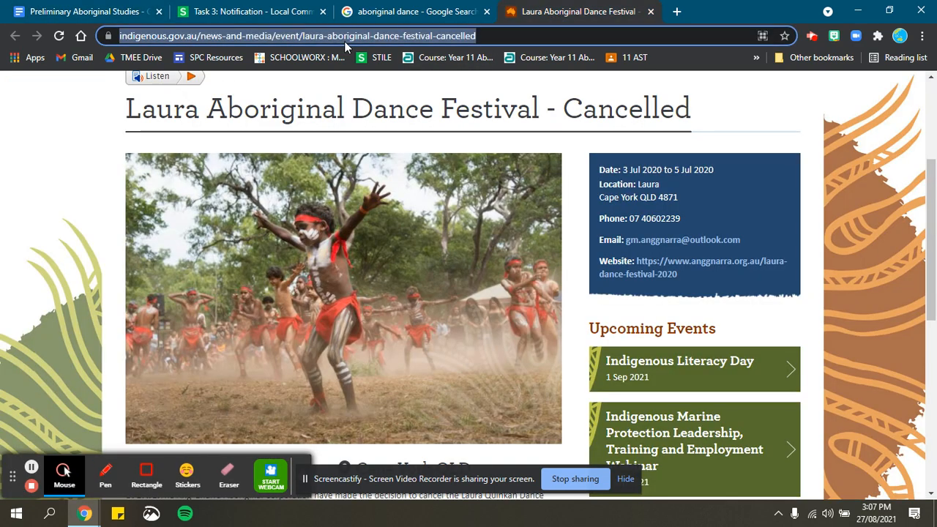
{"action": "left_click", "coordinate": [91, 11]}
{"action": "scroll", "coordinate": [435, 307], "scroll_direction": "down", "scroll_amount": 4}
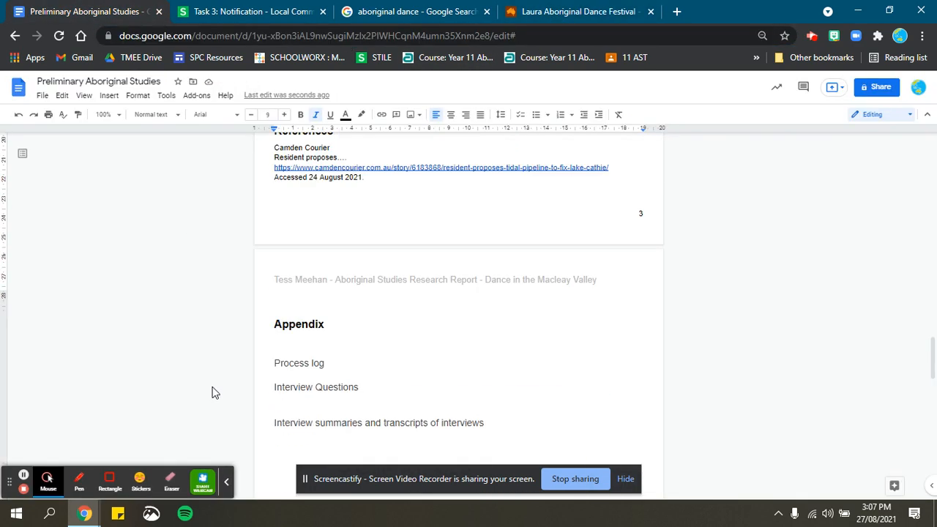
{"action": "scroll", "coordinate": [434, 307], "scroll_direction": "up", "scroll_amount": 2}
{"action": "left_click", "coordinate": [414, 302]}
{"action": "key", "text": "Return"}
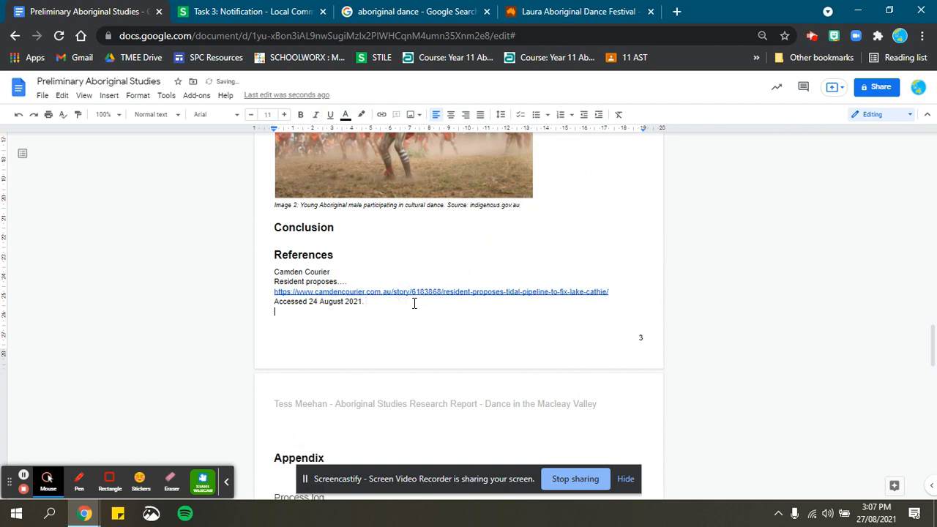
{"action": "key", "text": "ctrl+v"}
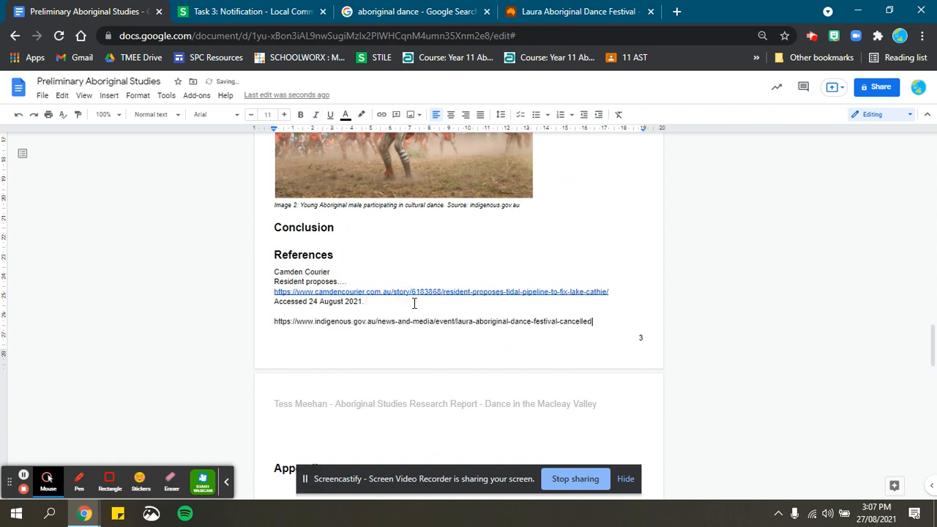
- Move the new reference to the next page and add 'Accessed: 27th August 2021' beneath it
{"action": "left_click", "coordinate": [271, 323]}
{"action": "key", "text": "ctrl+Return"}
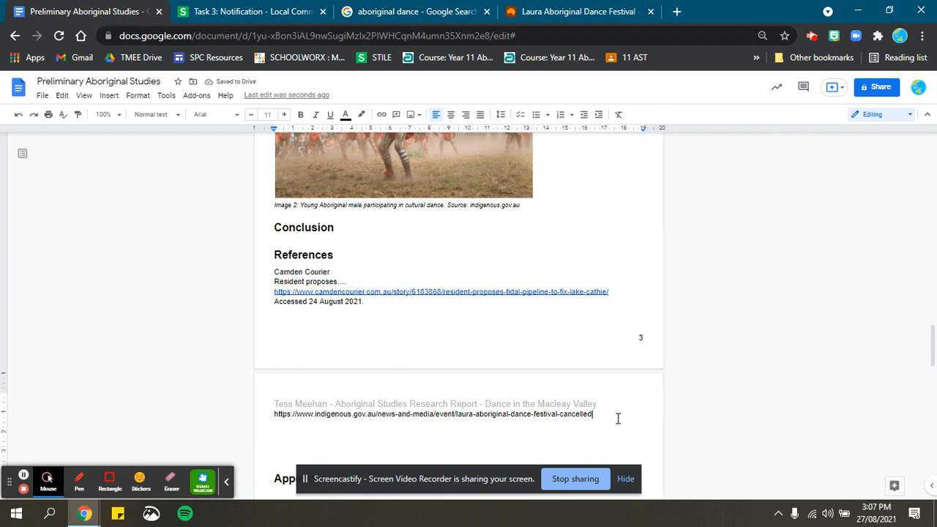
{"action": "key", "text": "Return"}
{"action": "type", "text": "Accessed:"}
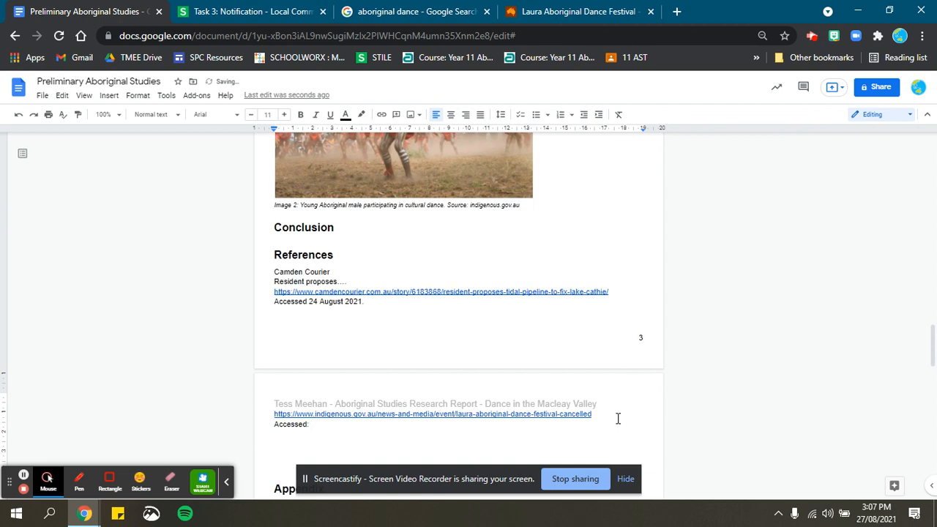
{"action": "type", "text": " 27th August 2021"}
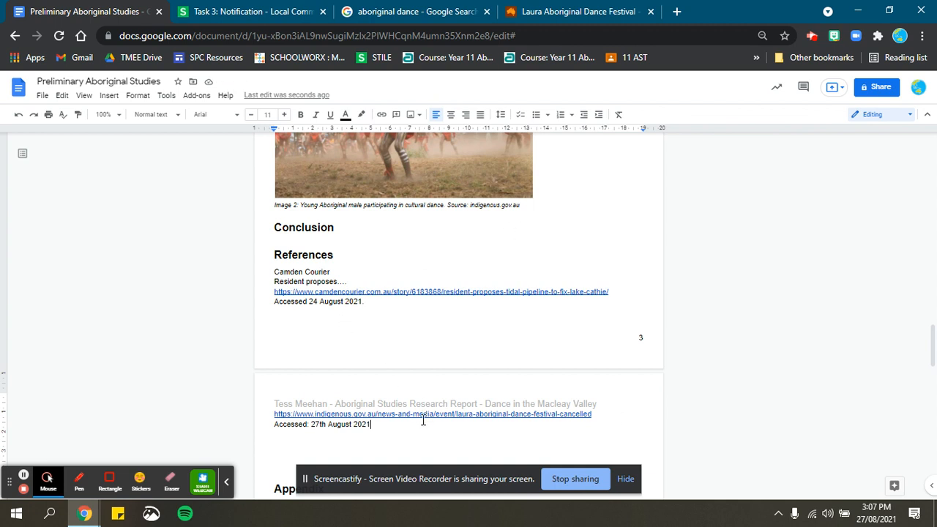
{"action": "left_click", "coordinate": [269, 414]}
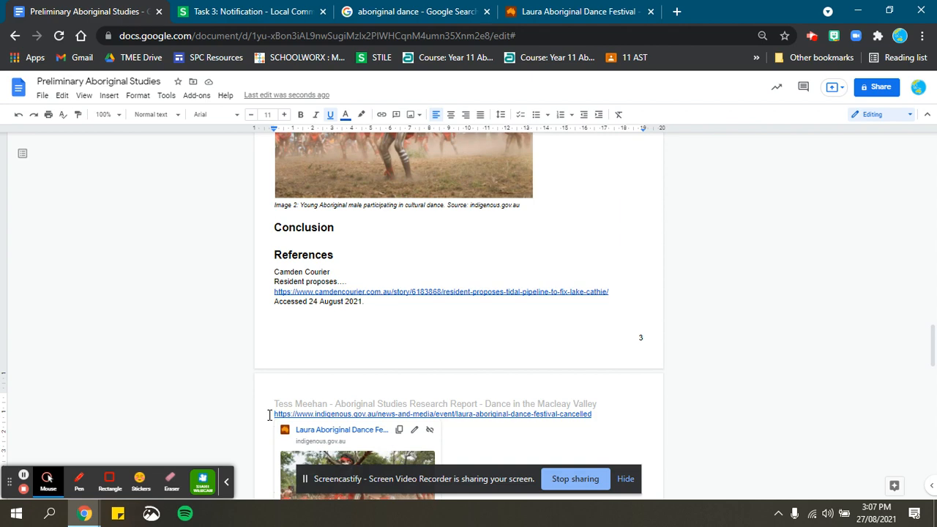
- Paste the title 'Laura Aboriginal Dance Festival - Cancelled' above the festival link
{"action": "left_click", "coordinate": [585, 16]}
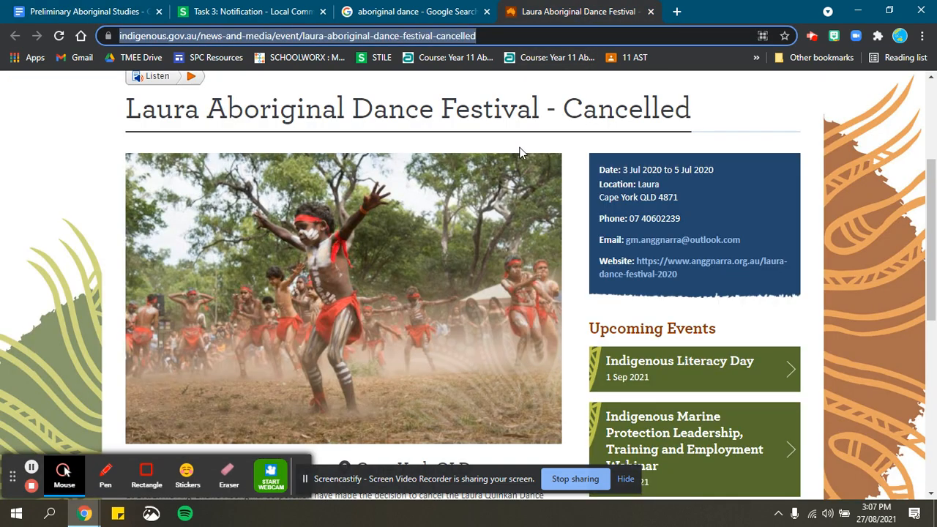
{"action": "triple_click", "coordinate": [453, 102]}
{"action": "key", "text": "ctrl+c"}
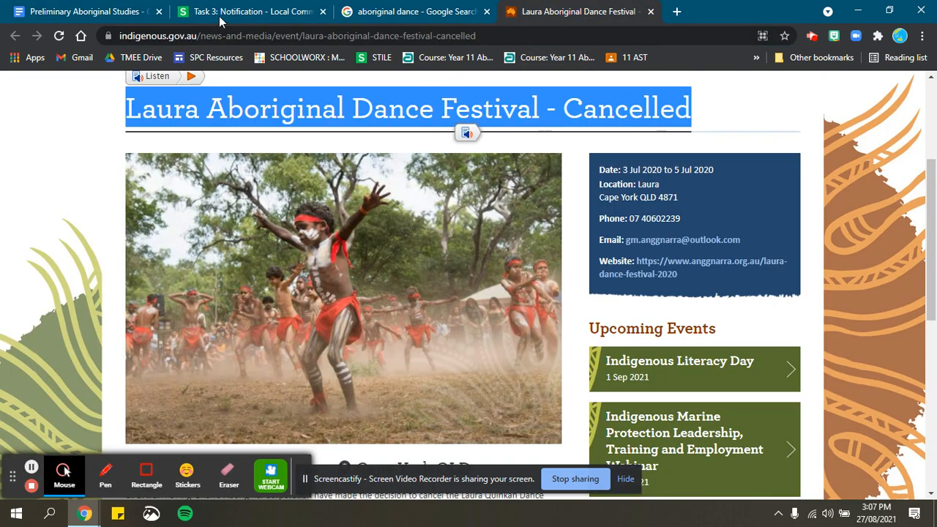
{"action": "left_click", "coordinate": [77, 11]}
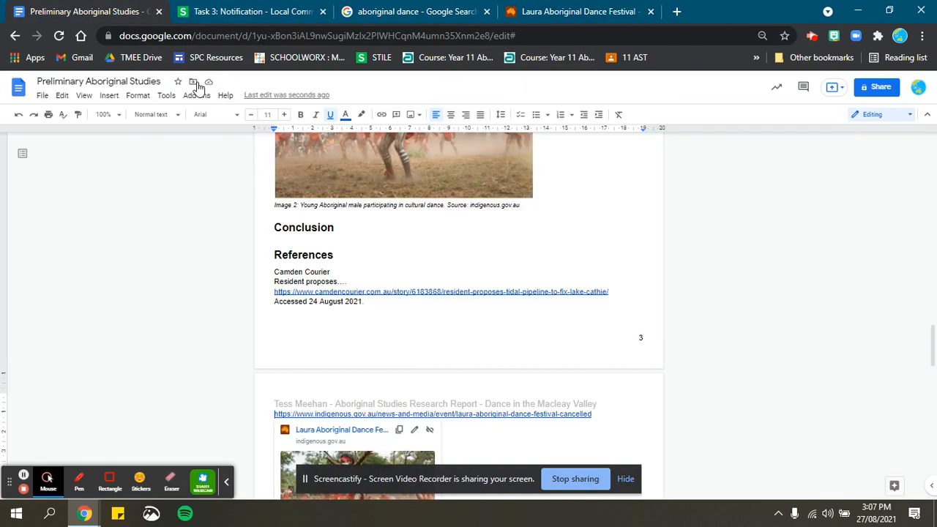
{"action": "right_click", "coordinate": [276, 413]}
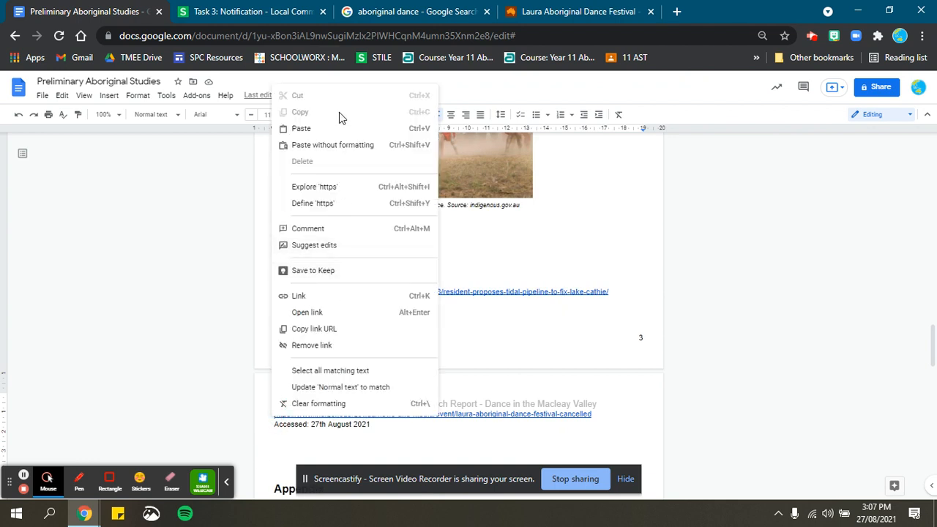
{"action": "left_click", "coordinate": [334, 145]}
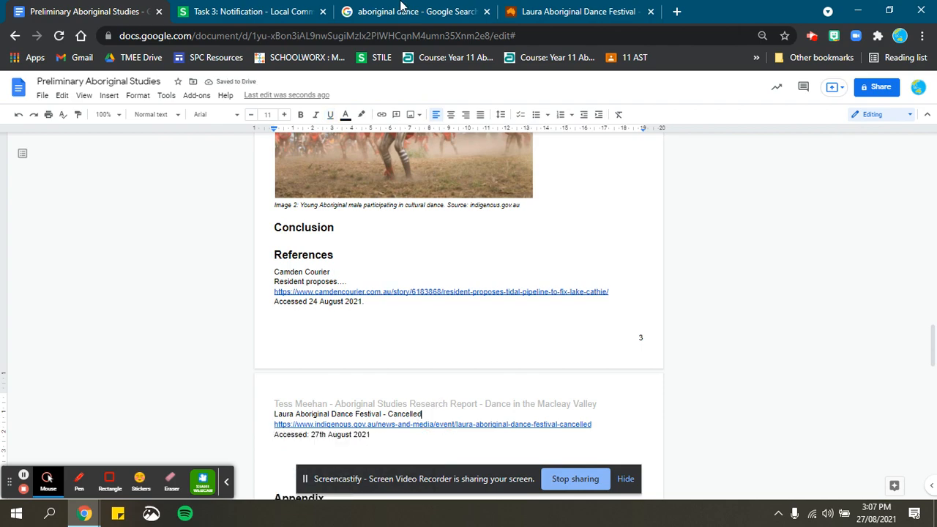
- Review the festival page again, then return to the festival link in References
{"action": "left_click", "coordinate": [567, 11]}
{"action": "scroll", "coordinate": [448, 319], "scroll_direction": "up", "scroll_amount": 3}
{"action": "scroll", "coordinate": [449, 319], "scroll_direction": "down", "scroll_amount": 10}
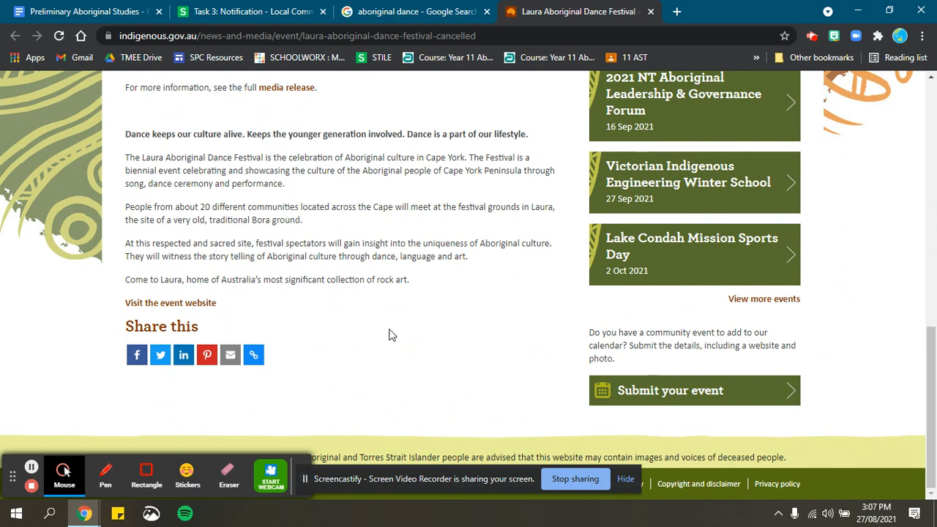
{"action": "scroll", "coordinate": [295, 383], "scroll_direction": "up", "scroll_amount": 1}
{"action": "scroll", "coordinate": [295, 383], "scroll_direction": "up", "scroll_amount": 7}
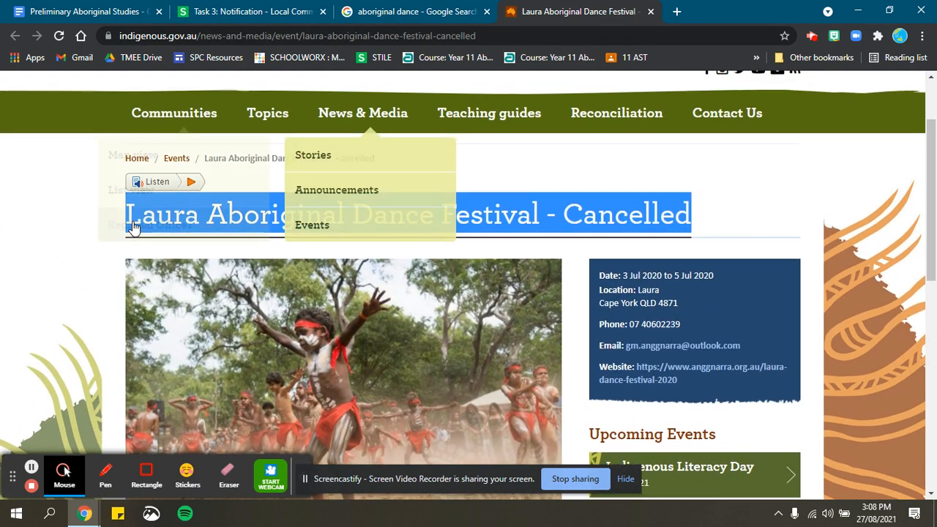
{"action": "scroll", "coordinate": [329, 183], "scroll_direction": "up", "scroll_amount": 2}
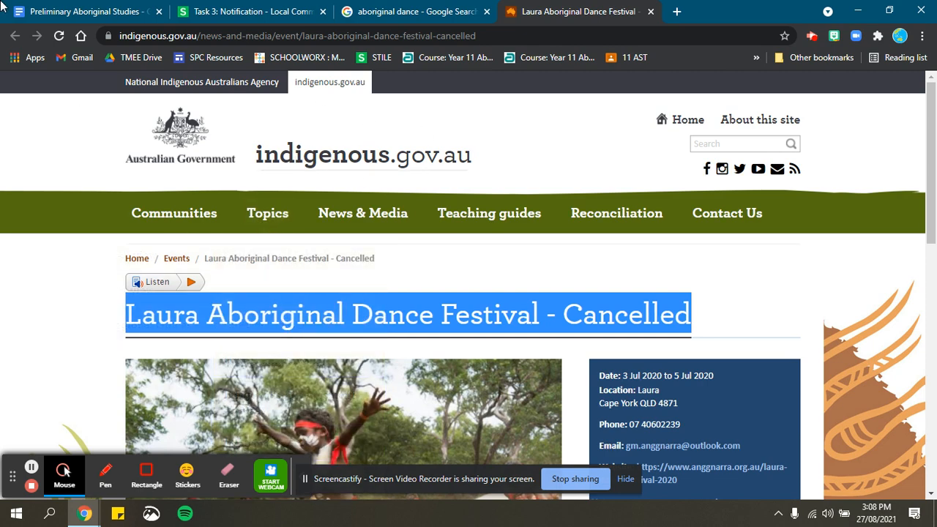
{"action": "left_click", "coordinate": [73, 12]}
{"action": "left_click", "coordinate": [372, 356]}
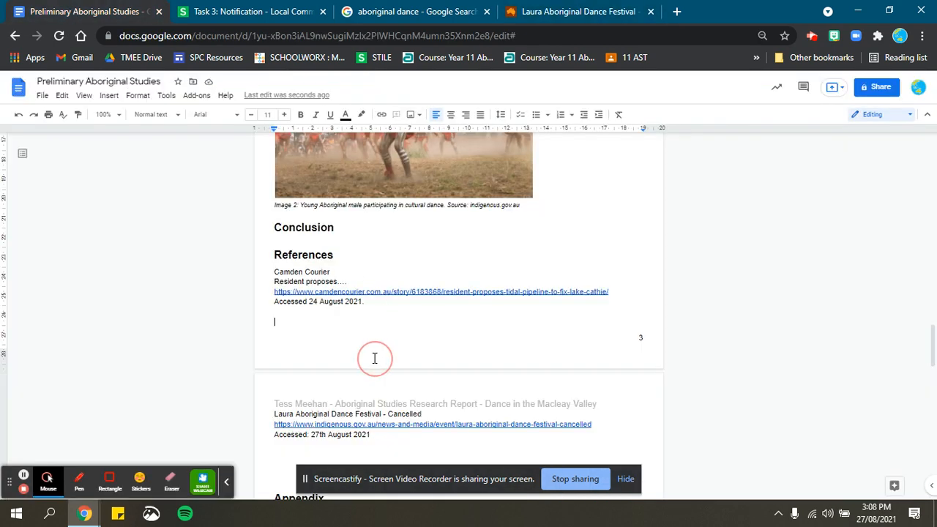
{"action": "left_click", "coordinate": [272, 424]}
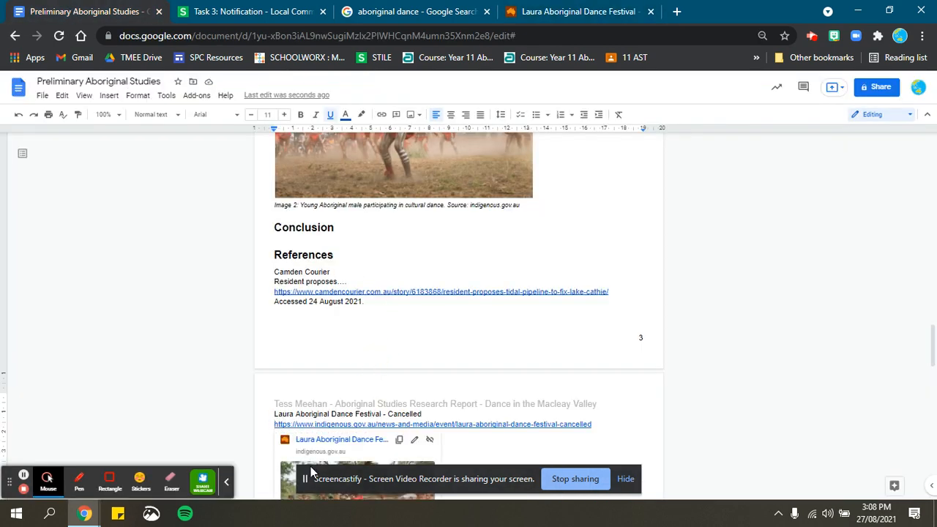
- Indent the Camden Courier link and access date under the 'Resident proposes' reference title
{"action": "left_click", "coordinate": [268, 278]}
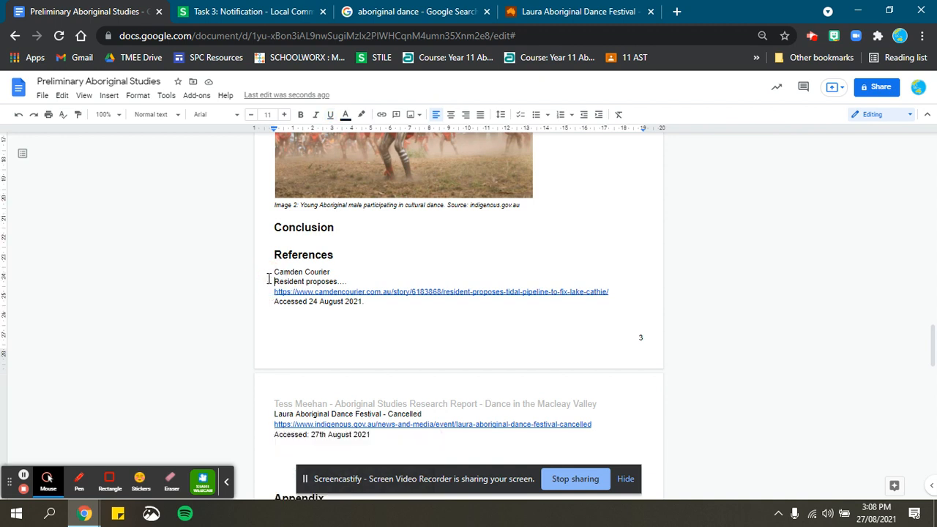
{"action": "key", "text": "Tab"}
{"action": "left_click", "coordinate": [269, 292]}
{"action": "key", "text": "Tab"}
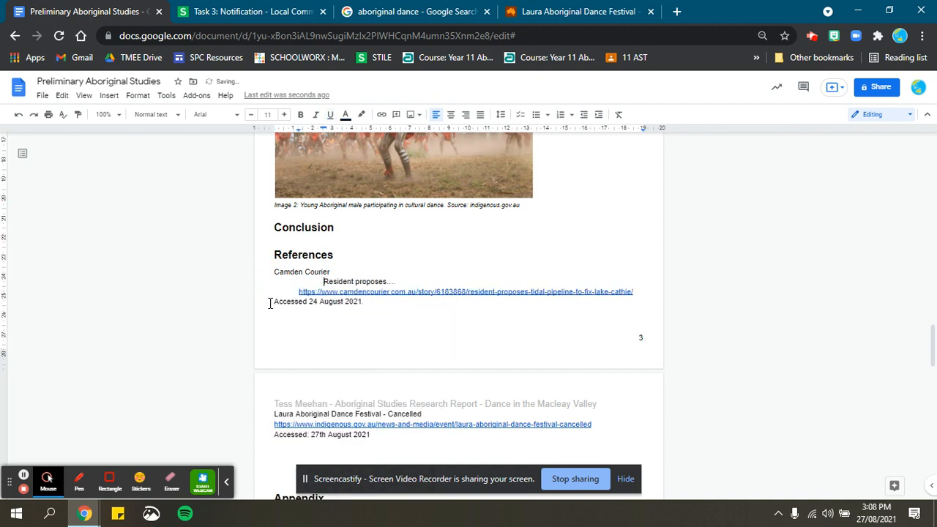
{"action": "key", "text": "Tab"}
{"action": "left_click", "coordinate": [323, 282]}
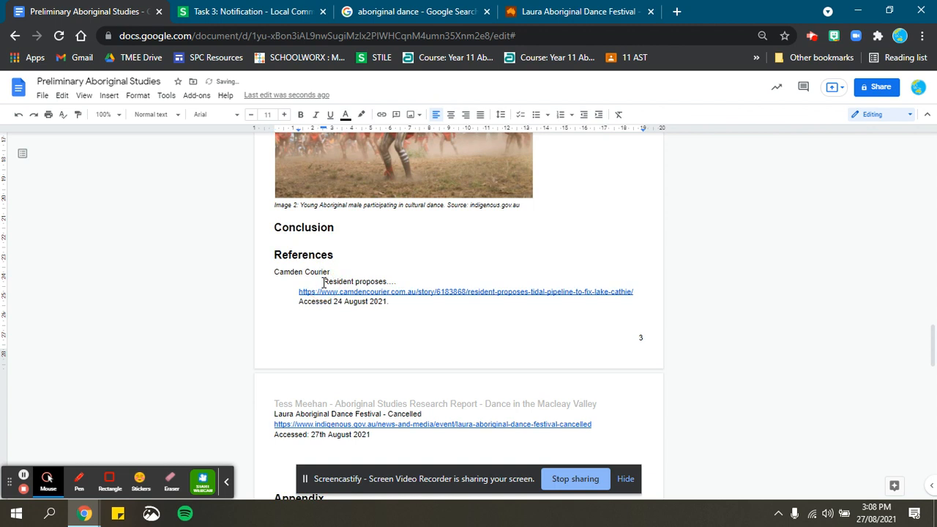
{"action": "key", "text": "shift+Tab"}
- Indent the festival reference's link and access date lines one step
{"action": "scroll", "coordinate": [318, 310], "scroll_direction": "down", "scroll_amount": 2}
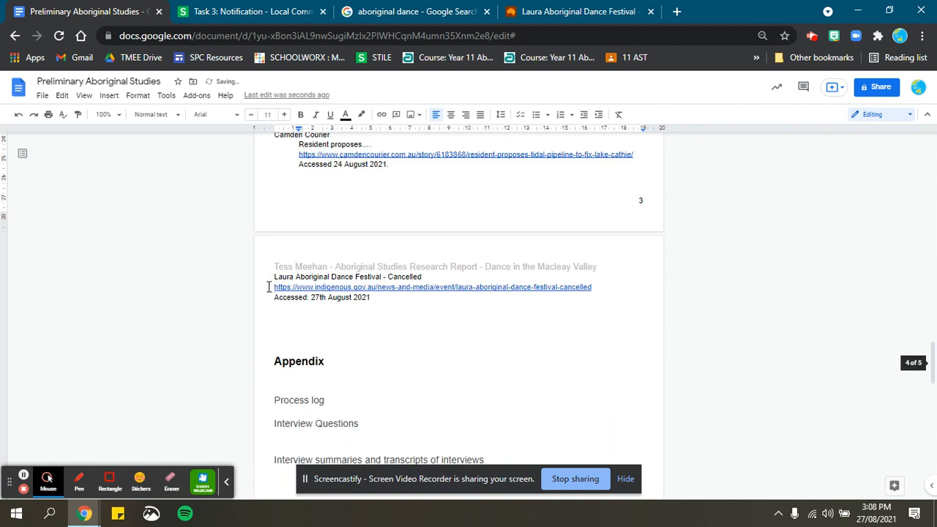
{"action": "left_click", "coordinate": [269, 287]}
{"action": "key", "text": "Tab"}
{"action": "key", "text": "Down"}
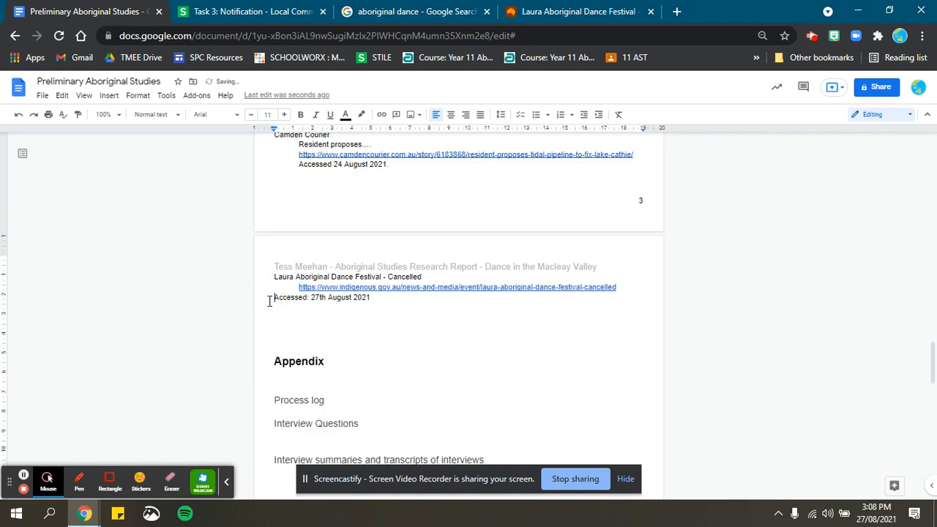
{"action": "key", "text": "Tab"}
{"action": "left_click", "coordinate": [267, 275]}
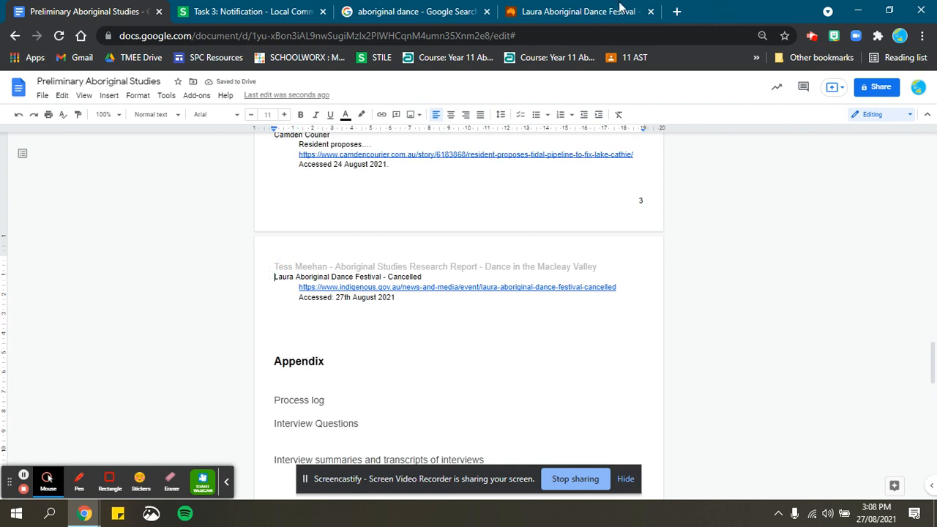
- Add 'Australian Government indigenous.gov.au' as the source line, with the festival title indented below it
{"action": "left_click", "coordinate": [552, 15]}
{"action": "left_click", "coordinate": [92, 13]}
{"action": "type", "text": "Ausyn"}
{"action": "key", "text": "BackSpace"}
{"action": "key", "text": "BackSpace"}
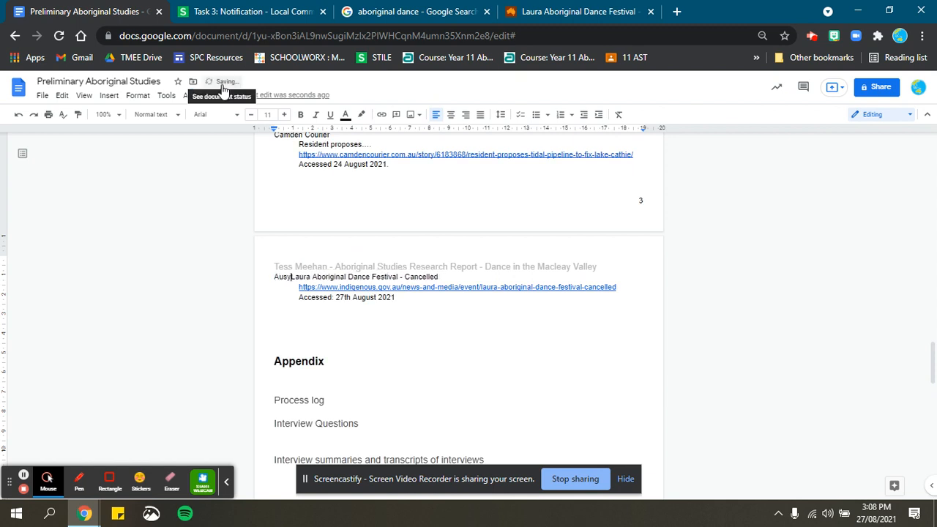
{"action": "type", "text": "tralian"}
{"action": "type", "text": " Go"}
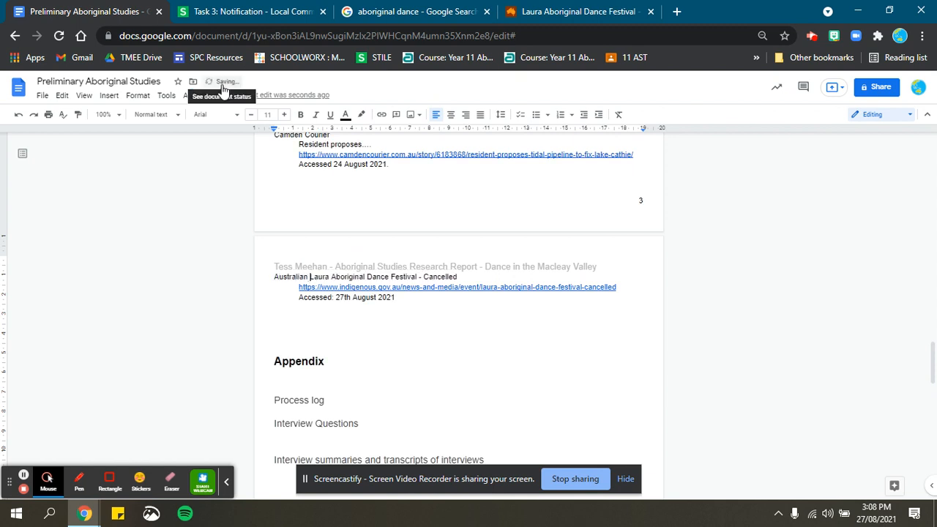
{"action": "type", "text": "vernment "}
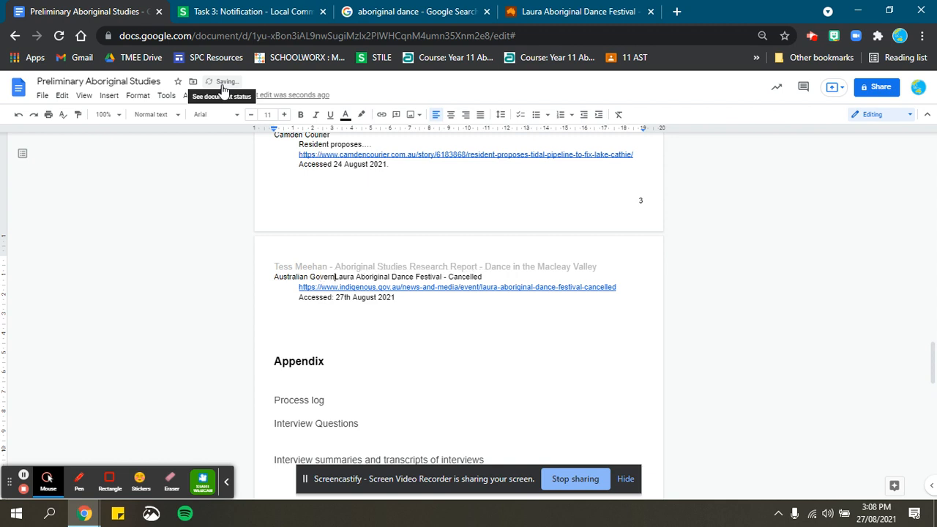
{"action": "type", "text": "Ind"}
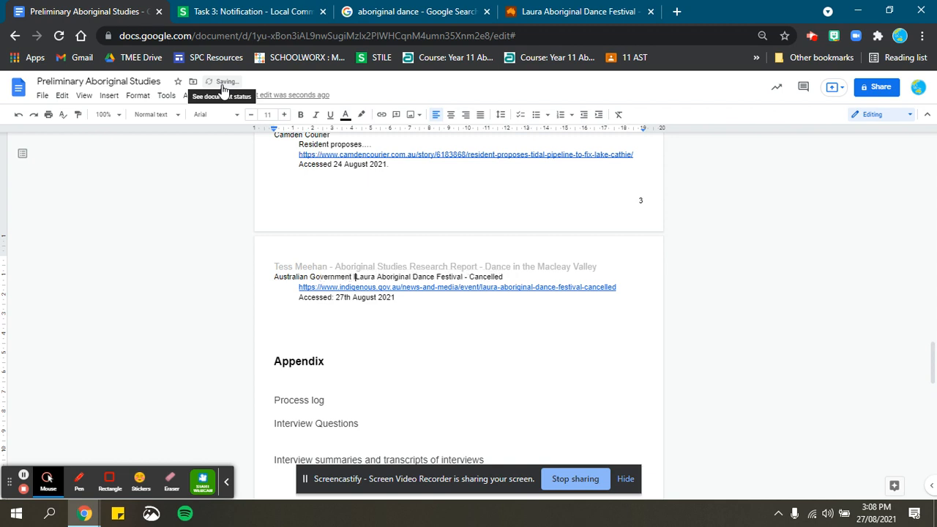
{"action": "key", "text": "BackSpace"}
{"action": "key", "text": "BackSpace"}
{"action": "key", "text": "BackSpace"}
{"action": "type", "text": "indige"}
{"action": "type", "text": "nous.g"}
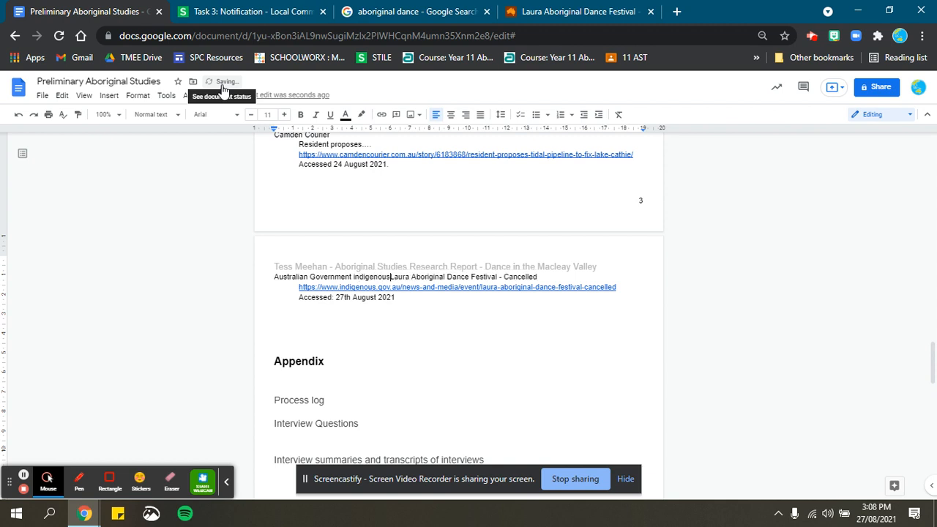
{"action": "type", "text": "ov.au"}
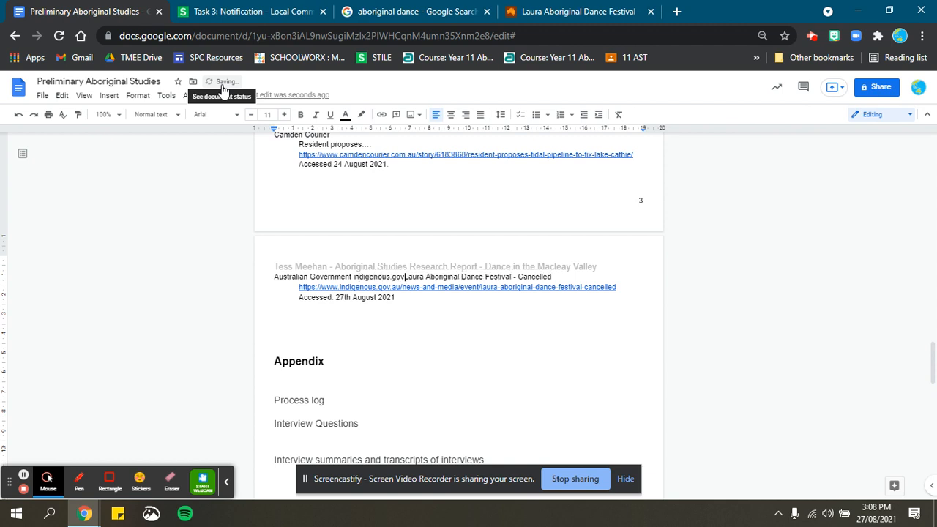
{"action": "key", "text": "Return"}
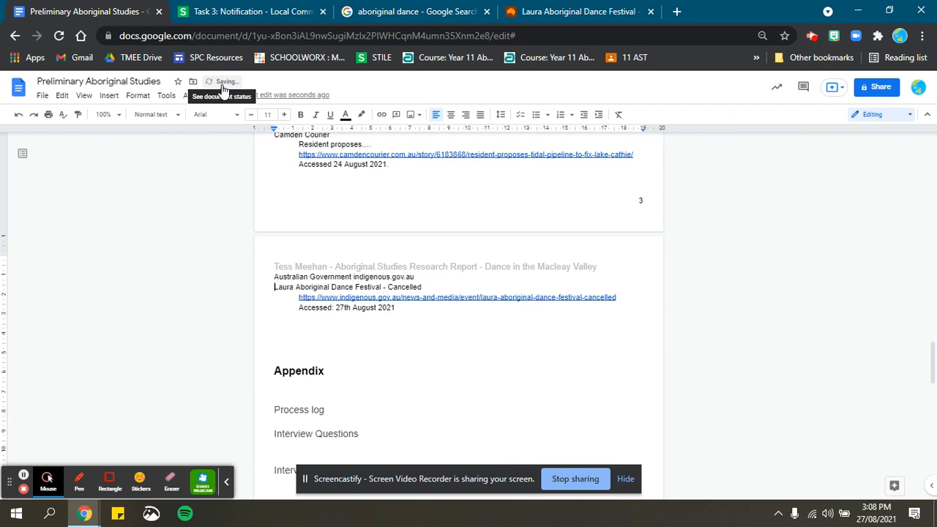
{"action": "key", "text": "Tab"}
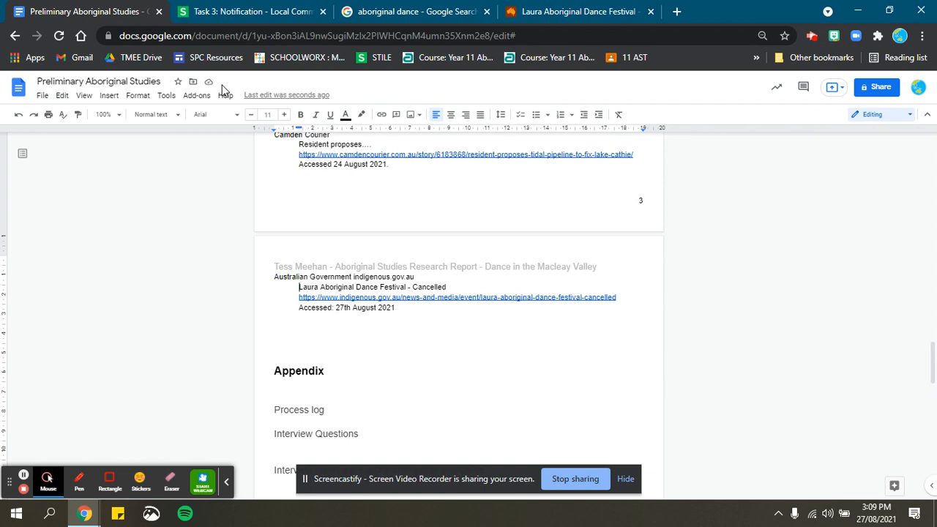
- Insert page breaks before the Appendix heading and the References heading
{"action": "left_click", "coordinate": [274, 371]}
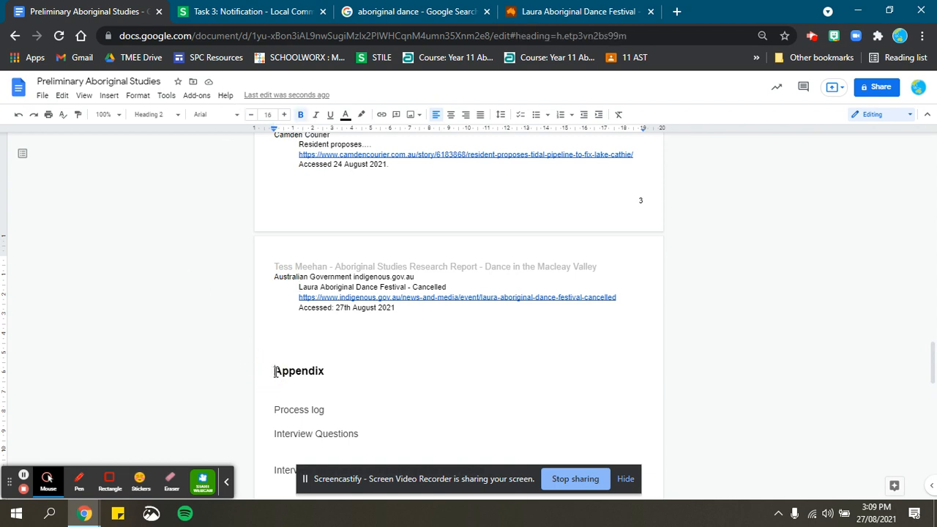
{"action": "key", "text": "ctrl+Return"}
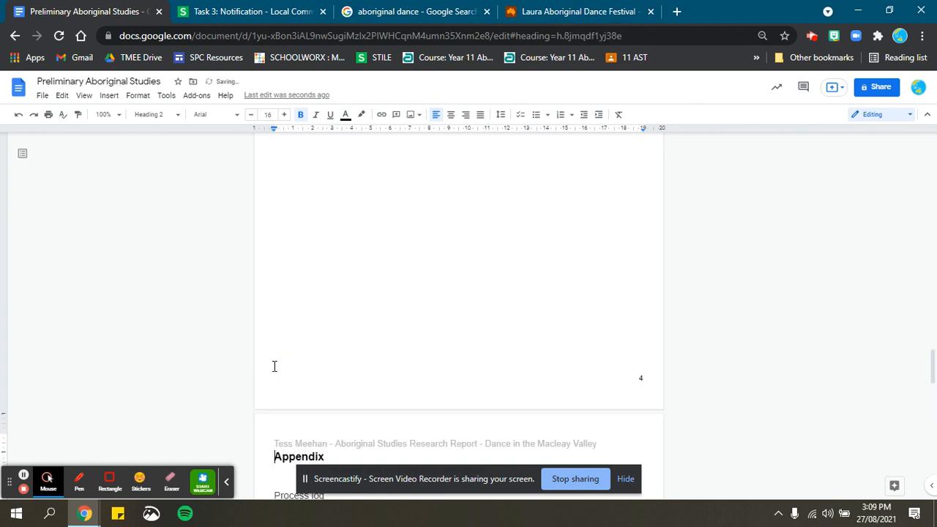
{"action": "scroll", "coordinate": [376, 349], "scroll_direction": "up", "scroll_amount": 4}
{"action": "scroll", "coordinate": [376, 350], "scroll_direction": "up", "scroll_amount": 4}
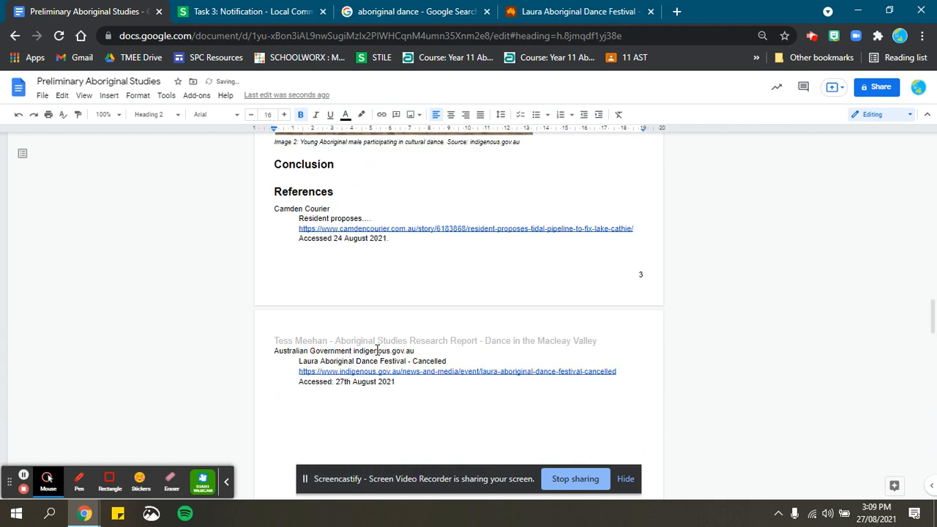
{"action": "left_click", "coordinate": [275, 263]}
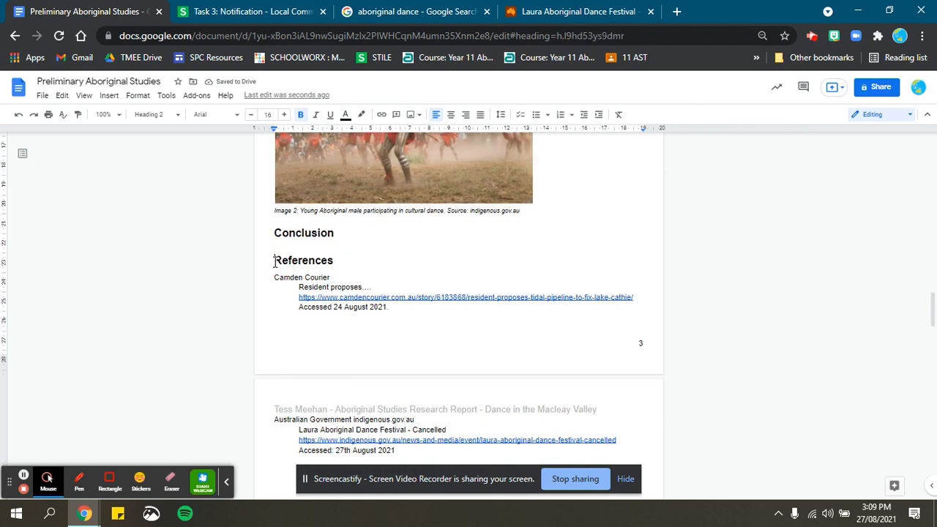
{"action": "key", "text": "ctrl+Return"}
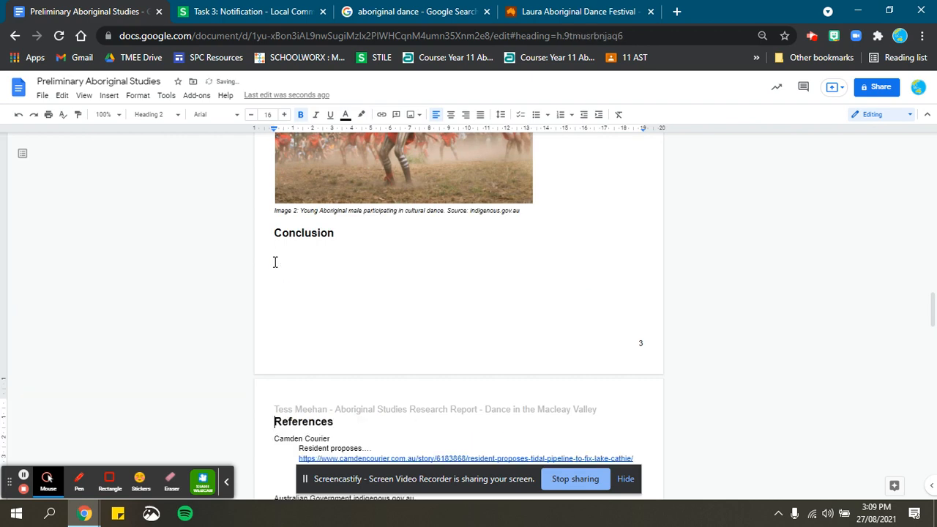
{"action": "scroll", "coordinate": [319, 341], "scroll_direction": "down", "scroll_amount": 4}
{"action": "scroll", "coordinate": [319, 341], "scroll_direction": "up", "scroll_amount": 8}
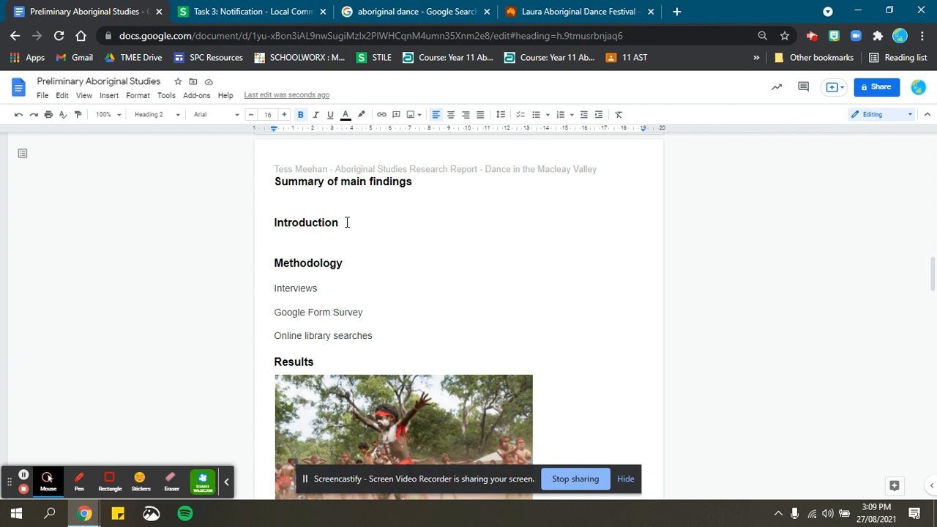
{"action": "scroll", "coordinate": [351, 288], "scroll_direction": "down", "scroll_amount": 3}
{"action": "scroll", "coordinate": [355, 285], "scroll_direction": "up", "scroll_amount": 1}
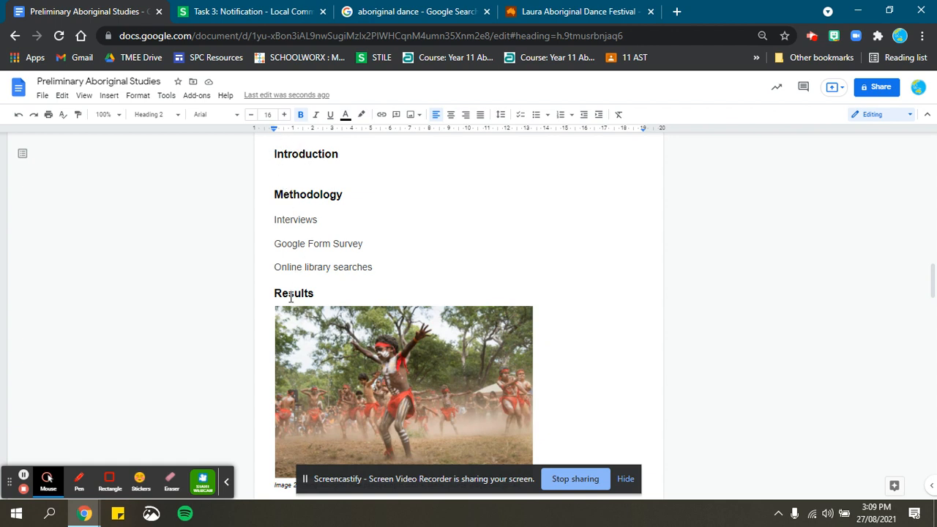
{"action": "scroll", "coordinate": [635, 311], "scroll_direction": "down", "scroll_amount": 1}
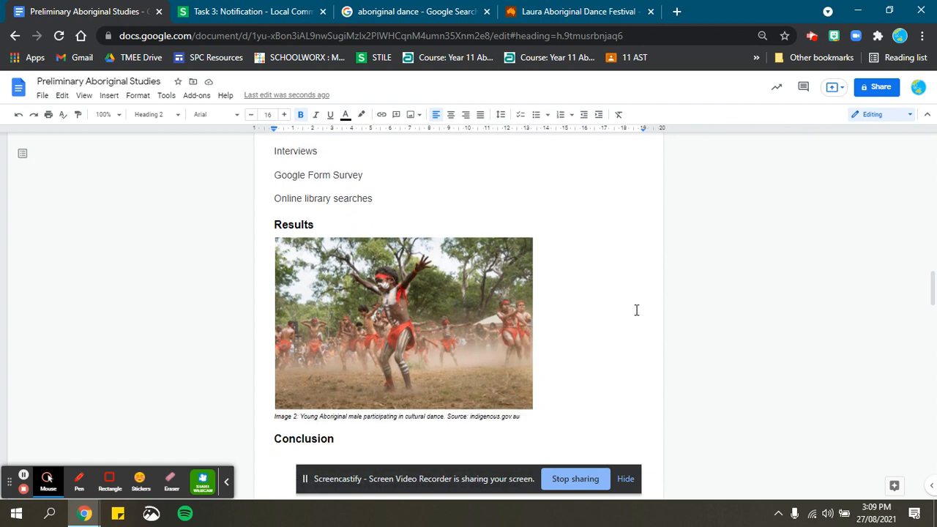
{"action": "scroll", "coordinate": [639, 314], "scroll_direction": "down", "scroll_amount": 2}
{"action": "scroll", "coordinate": [640, 313], "scroll_direction": "up", "scroll_amount": 5}
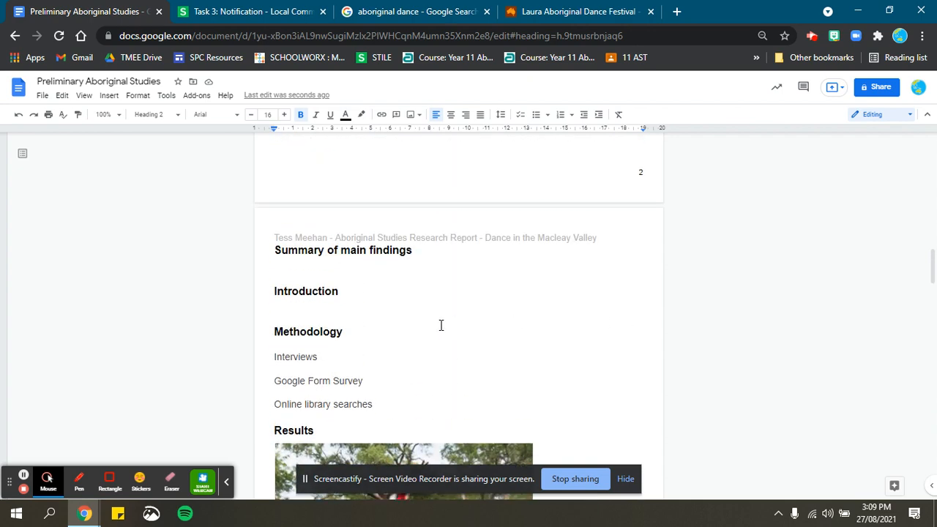
{"action": "scroll", "coordinate": [340, 341], "scroll_direction": "down", "scroll_amount": 8}
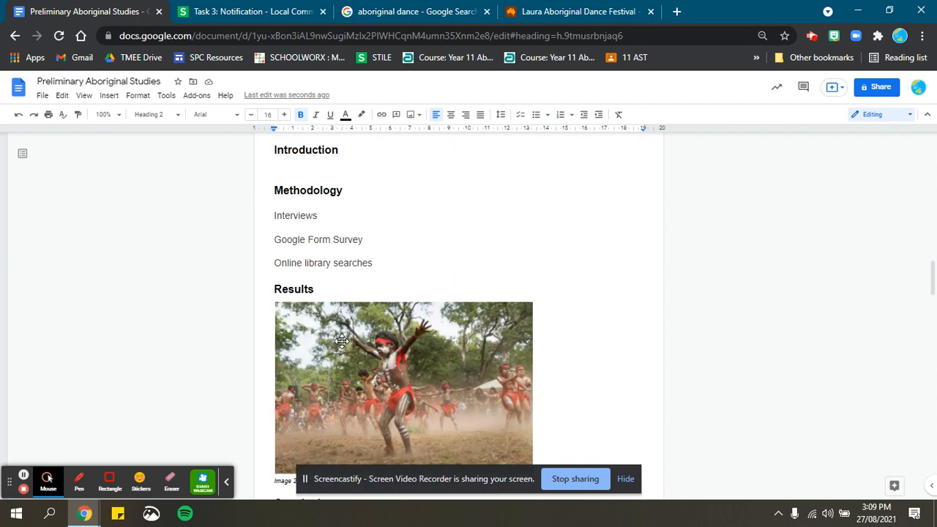
{"action": "scroll", "coordinate": [354, 342], "scroll_direction": "down", "scroll_amount": 20}
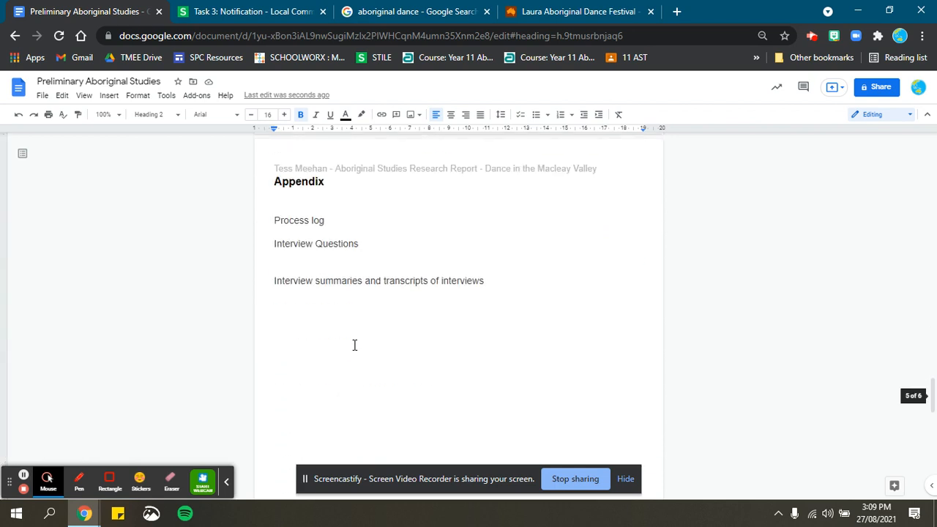
{"action": "scroll", "coordinate": [354, 345], "scroll_direction": "down", "scroll_amount": 3}
{"action": "scroll", "coordinate": [344, 307], "scroll_direction": "down", "scroll_amount": 1}
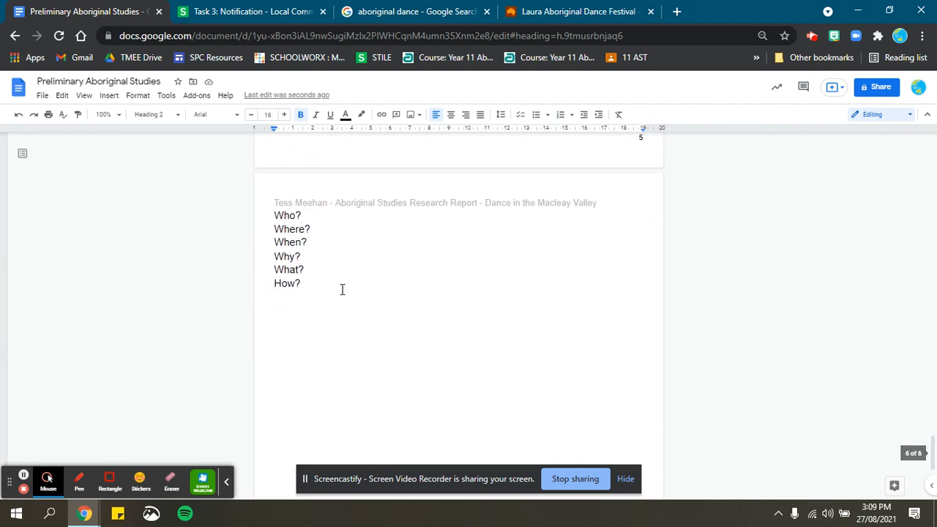
- Bold the Who?, Where?, When?, Why?, What? and How? questions and apply Double line spacing
{"action": "left_click", "coordinate": [315, 286]}
{"action": "left_click_drag", "start_coordinate": [316, 286], "coordinate": [236, 215]}
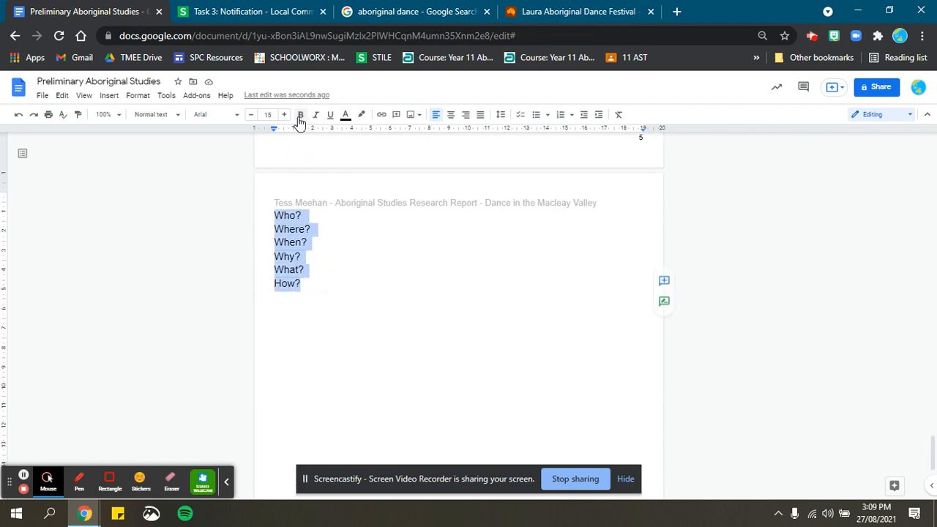
{"action": "left_click", "coordinate": [300, 115]}
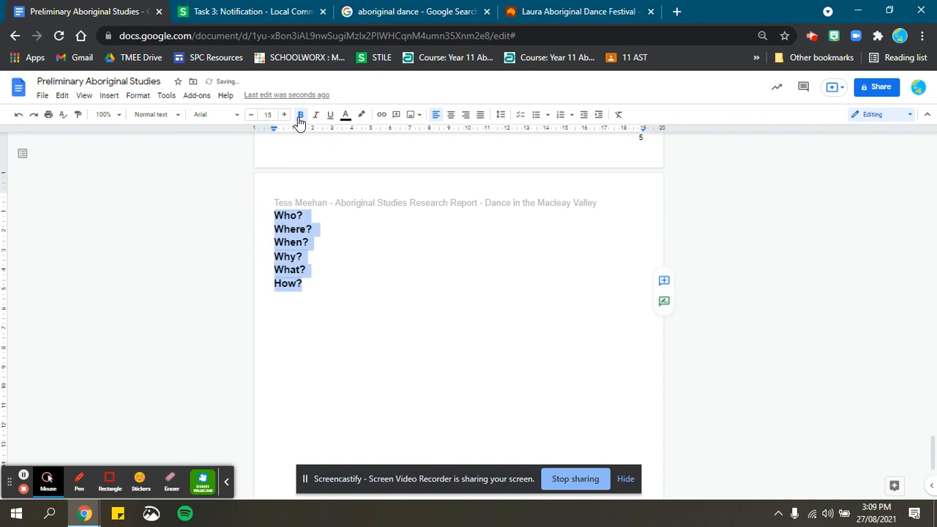
{"action": "left_click", "coordinate": [500, 115]}
{"action": "left_click", "coordinate": [511, 181]}
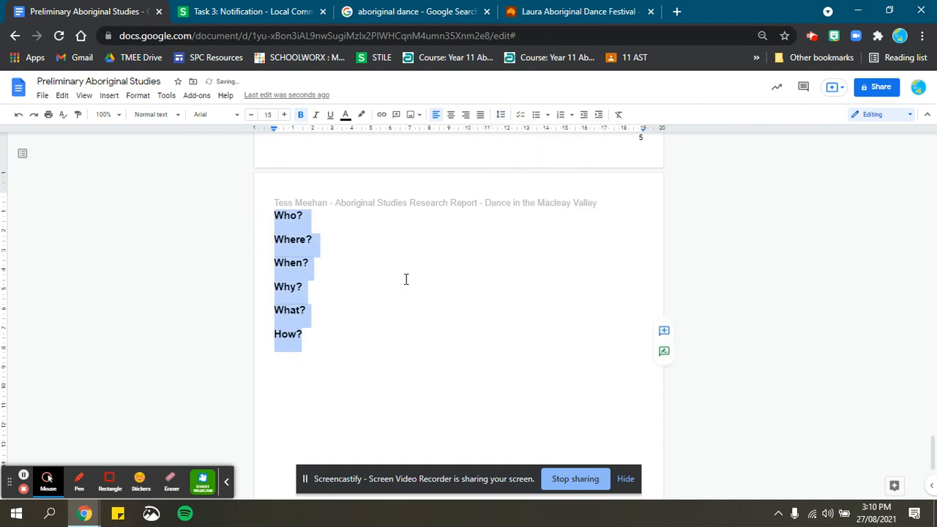
{"action": "left_click", "coordinate": [406, 279]}
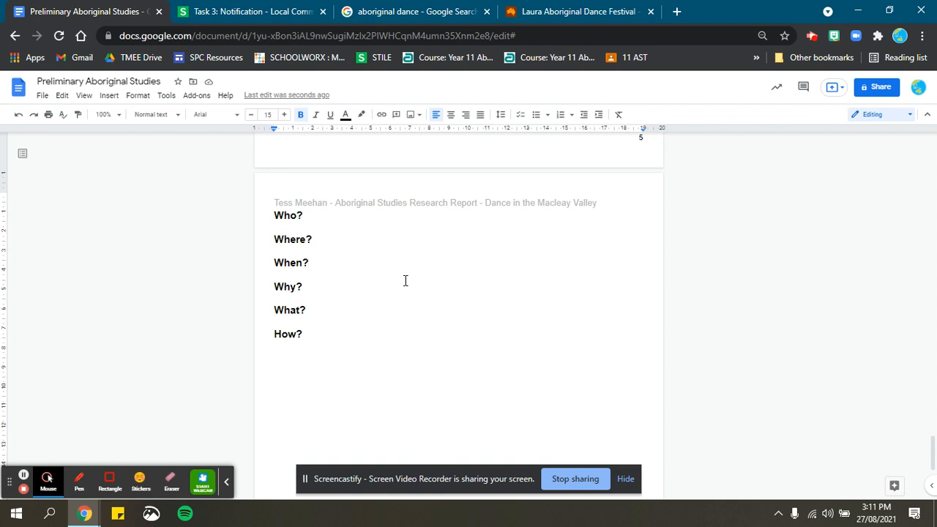
- Append ' or Recommendations' to the Conclusion heading below the Results dance image
{"action": "left_click", "coordinate": [311, 338]}
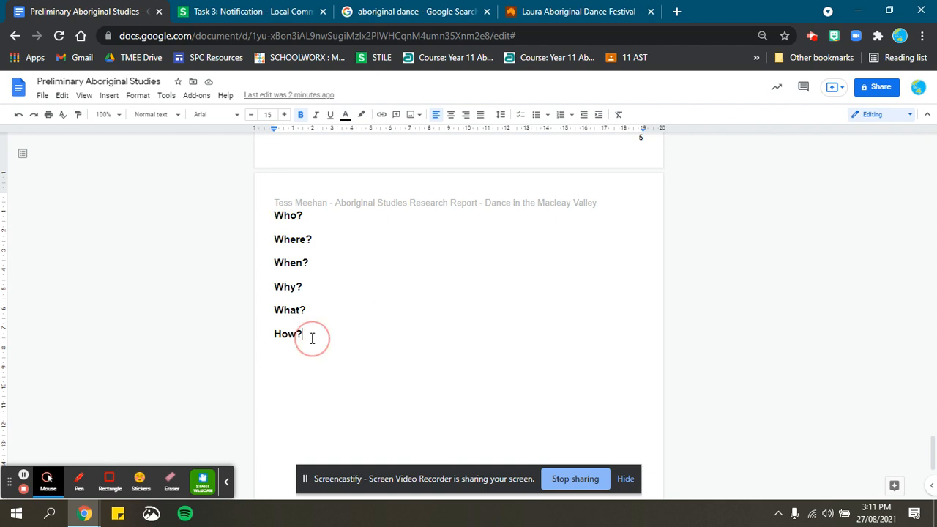
{"action": "left_click_drag", "start_coordinate": [311, 337], "coordinate": [266, 217]}
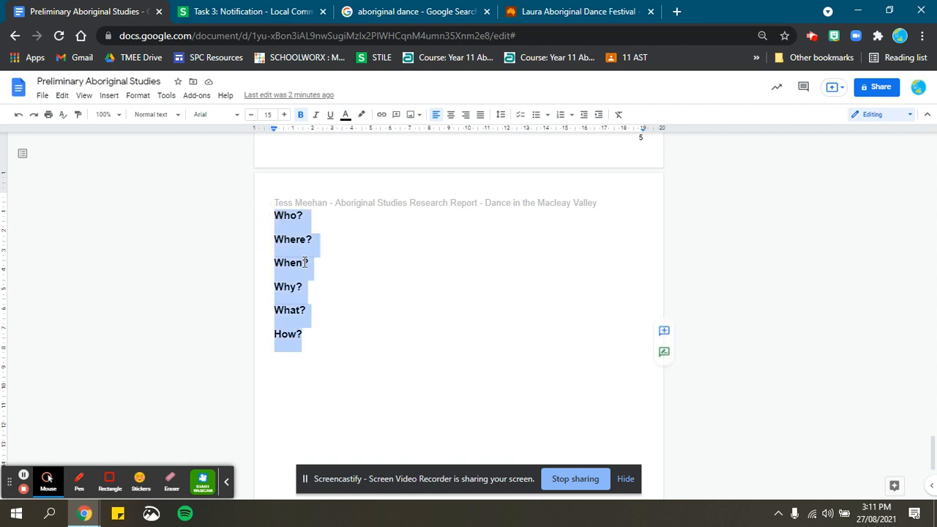
{"action": "scroll", "coordinate": [305, 265], "scroll_direction": "up", "scroll_amount": 15}
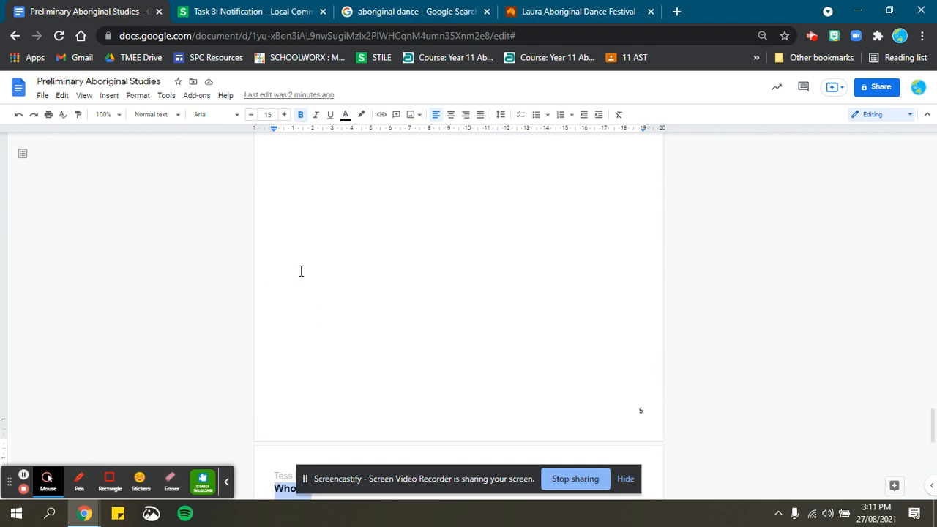
{"action": "scroll", "coordinate": [302, 268], "scroll_direction": "up", "scroll_amount": 6}
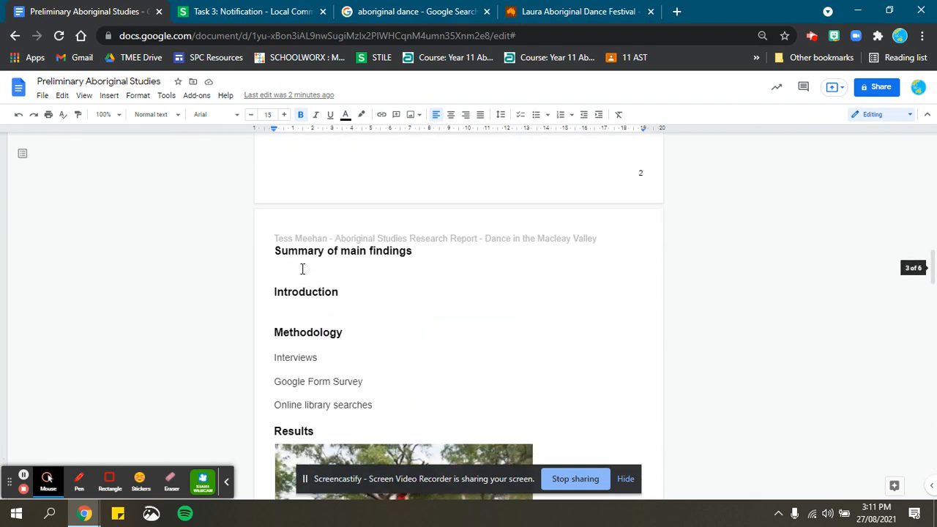
{"action": "scroll", "coordinate": [303, 266], "scroll_direction": "down", "scroll_amount": 1}
{"action": "scroll", "coordinate": [307, 290], "scroll_direction": "down", "scroll_amount": 5}
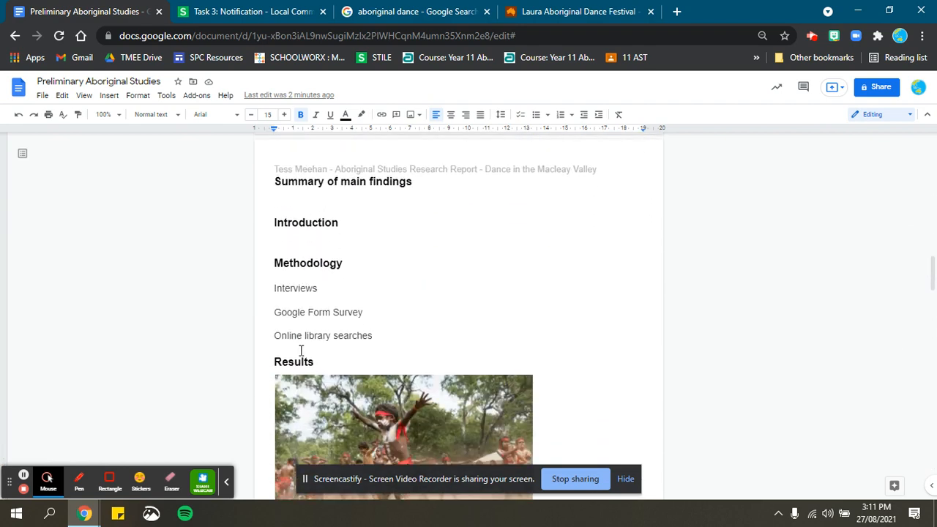
{"action": "scroll", "coordinate": [296, 364], "scroll_direction": "up", "scroll_amount": 3}
{"action": "scroll", "coordinate": [297, 363], "scroll_direction": "up", "scroll_amount": 1}
{"action": "scroll", "coordinate": [309, 381], "scroll_direction": "down", "scroll_amount": 3}
{"action": "left_click", "coordinate": [334, 371]}
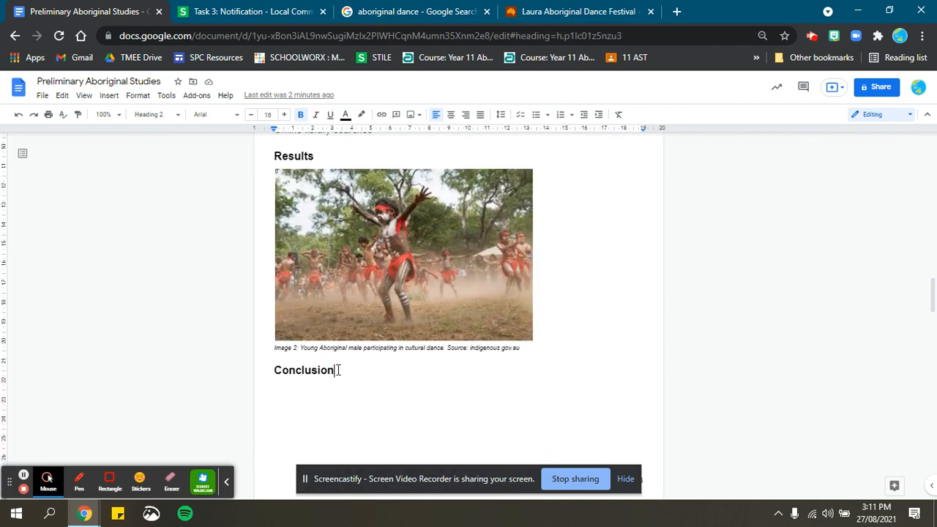
{"action": "type", "text": "or Reco"}
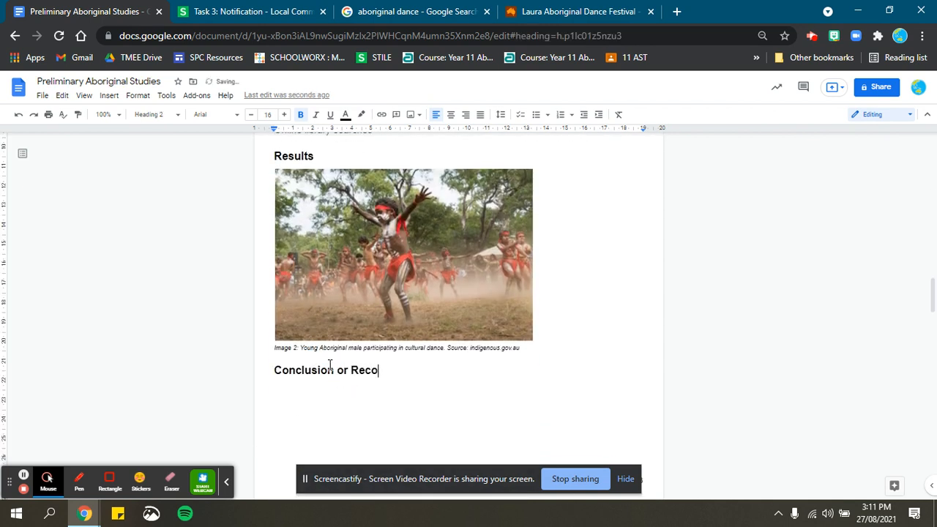
{"action": "type", "text": "mmendation"}
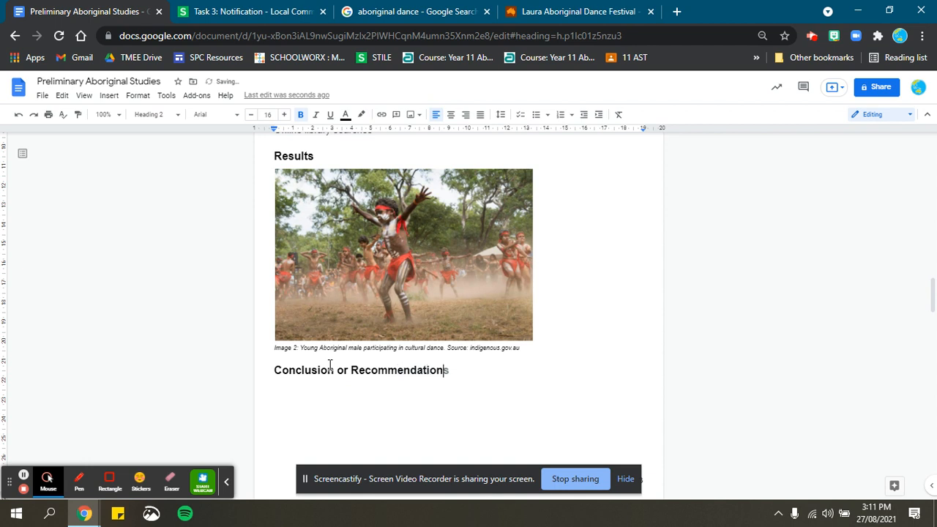
{"action": "type", "text": "s"}
- Update the table of contents to list Conclusion or Recommendations, Online library searches and Appendix sub-items
{"action": "scroll", "coordinate": [361, 384], "scroll_direction": "down", "scroll_amount": 4}
{"action": "scroll", "coordinate": [360, 384], "scroll_direction": "up", "scroll_amount": 3}
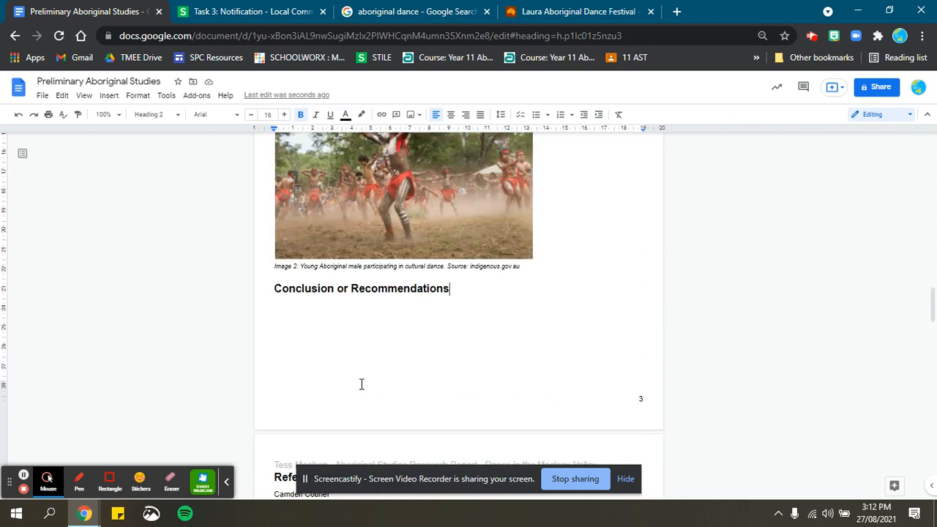
{"action": "scroll", "coordinate": [360, 385], "scroll_direction": "up", "scroll_amount": 6}
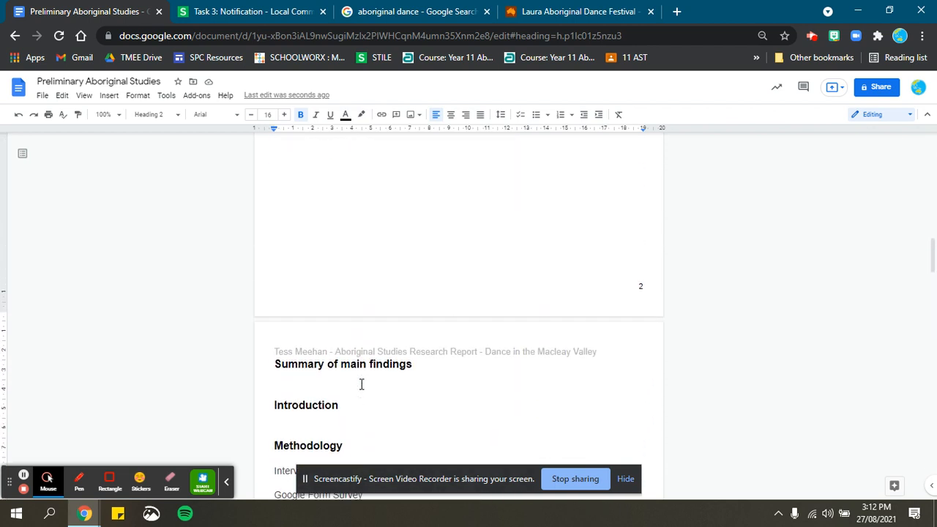
{"action": "scroll", "coordinate": [360, 384], "scroll_direction": "up", "scroll_amount": 6}
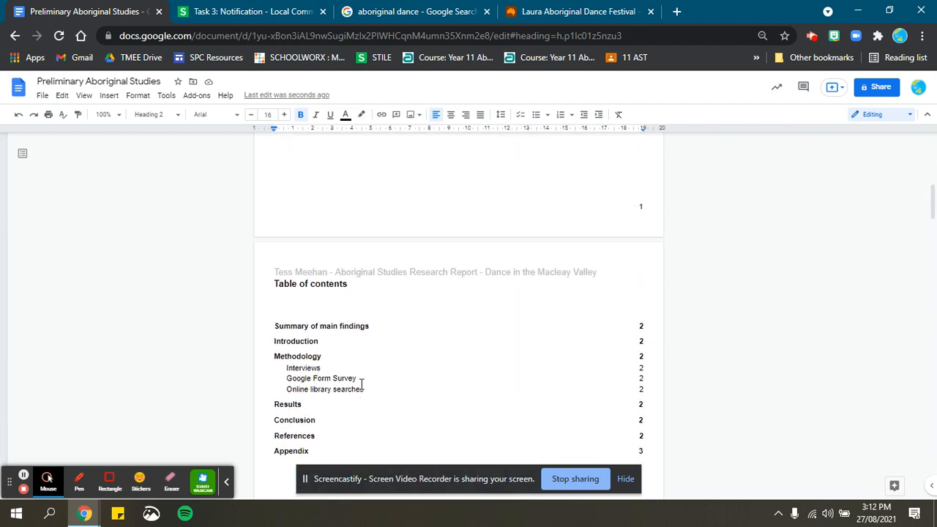
{"action": "scroll", "coordinate": [361, 384], "scroll_direction": "down", "scroll_amount": 2}
{"action": "left_click", "coordinate": [306, 242]}
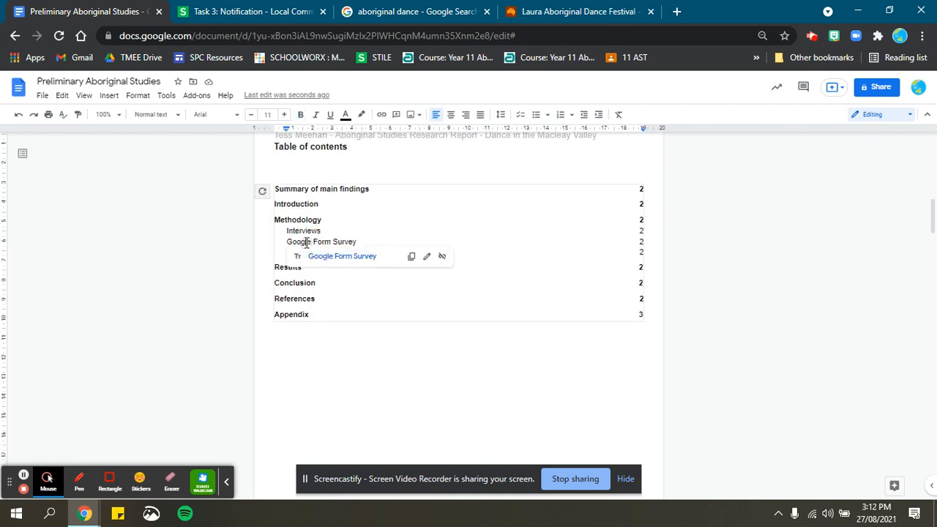
{"action": "left_click", "coordinate": [261, 192]}
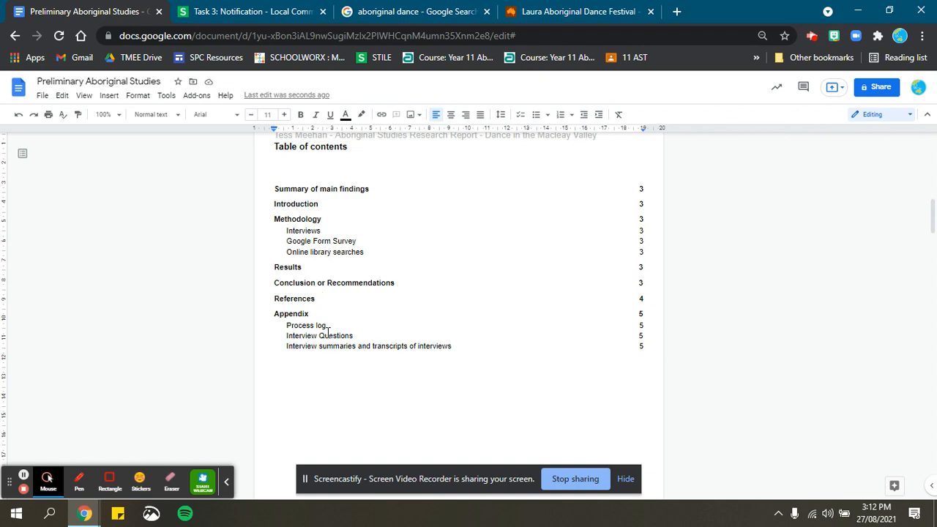
{"action": "scroll", "coordinate": [328, 339], "scroll_direction": "down", "scroll_amount": 1}
{"action": "scroll", "coordinate": [328, 339], "scroll_direction": "down", "scroll_amount": 6}
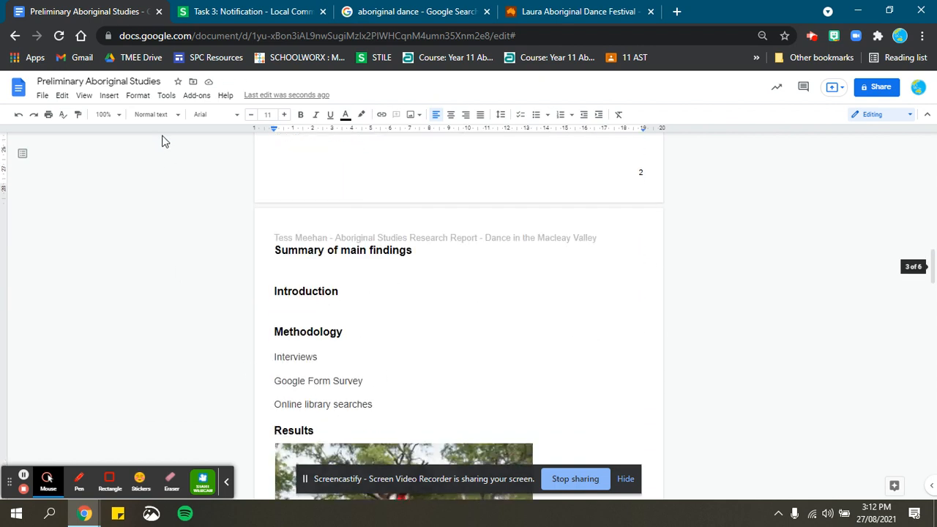
- Return to the report's cover page after checking the paragraph styles and View menu unchanged
{"action": "left_click", "coordinate": [155, 115]}
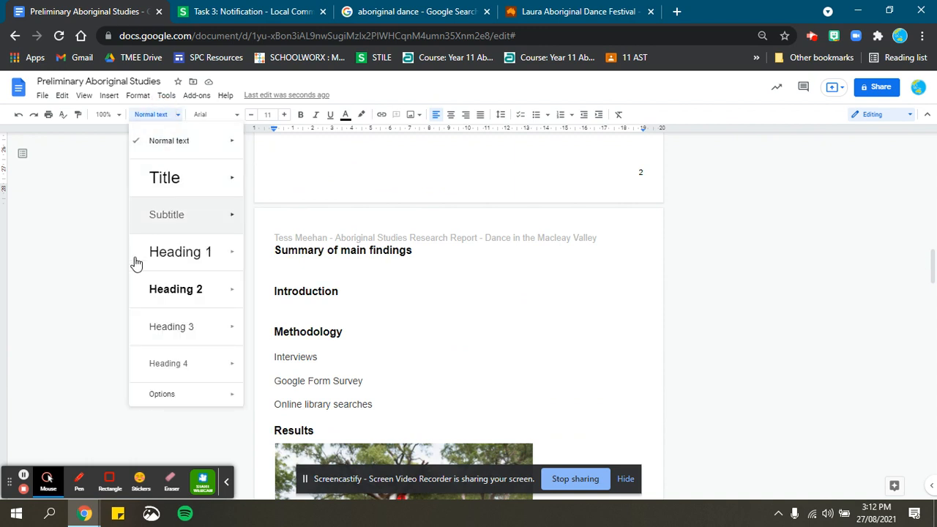
{"action": "left_click", "coordinate": [170, 117]}
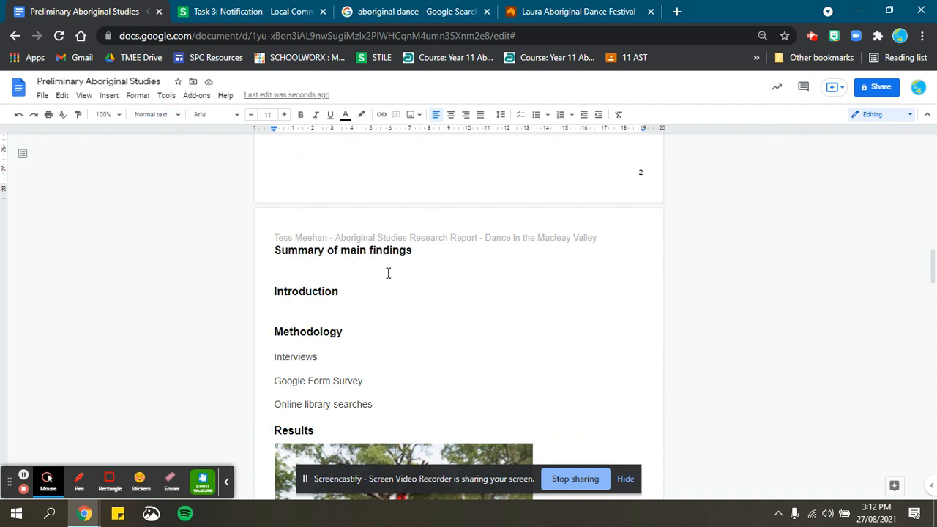
{"action": "scroll", "coordinate": [381, 316], "scroll_direction": "down", "scroll_amount": 2}
{"action": "scroll", "coordinate": [387, 314], "scroll_direction": "up", "scroll_amount": 10}
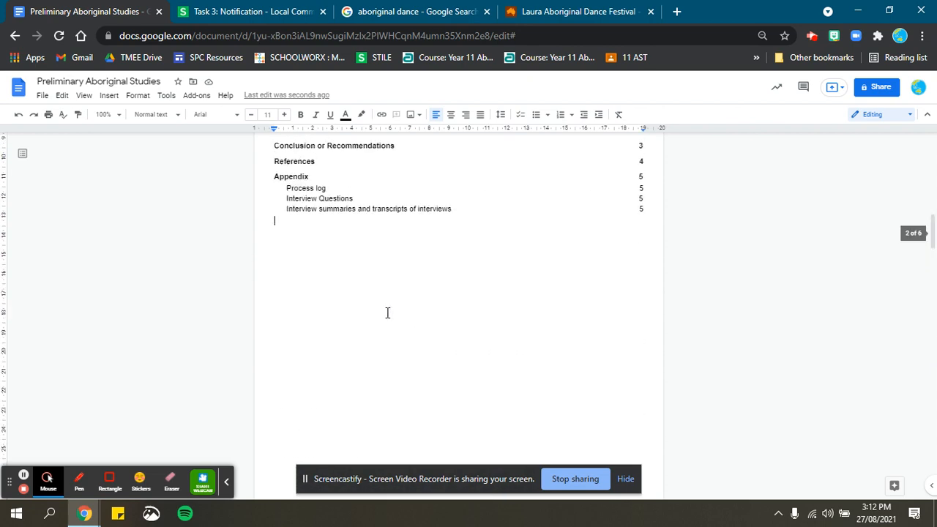
{"action": "scroll", "coordinate": [362, 292], "scroll_direction": "up", "scroll_amount": 8}
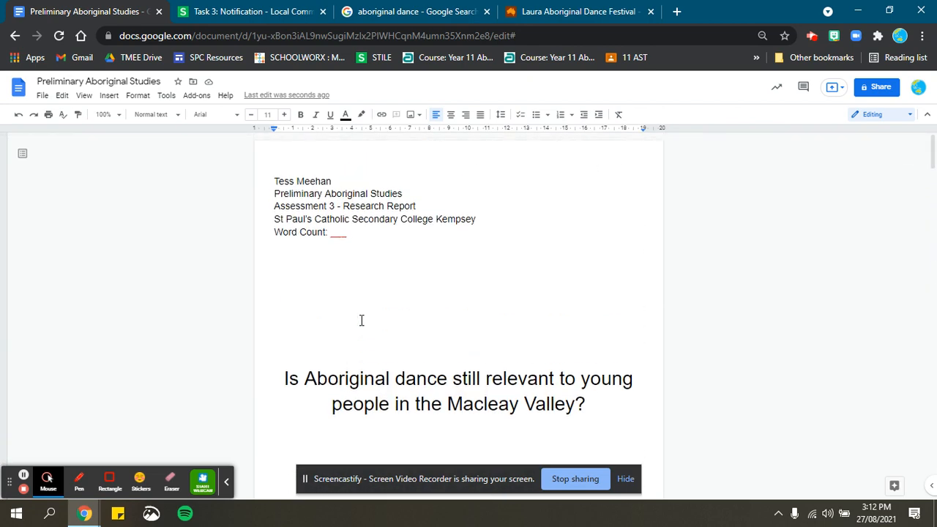
{"action": "left_click", "coordinate": [85, 100]}
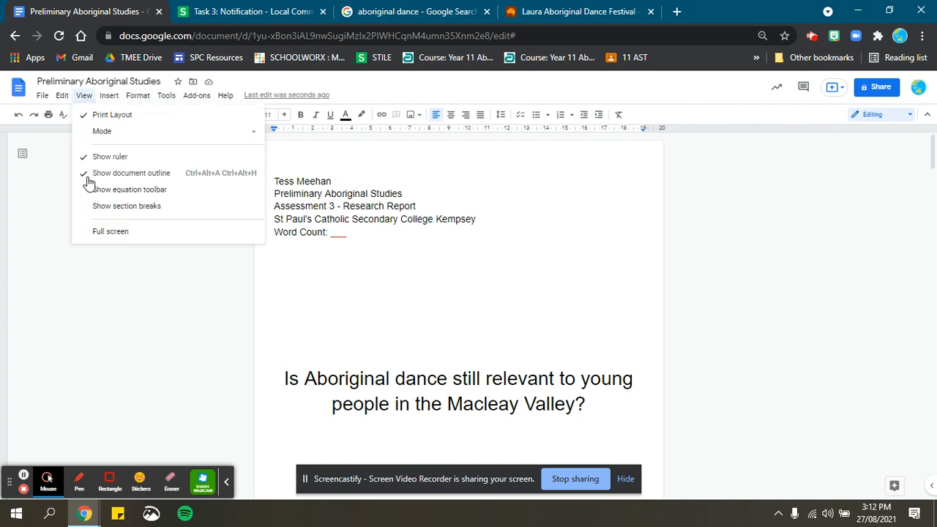
{"action": "left_click", "coordinate": [143, 364]}
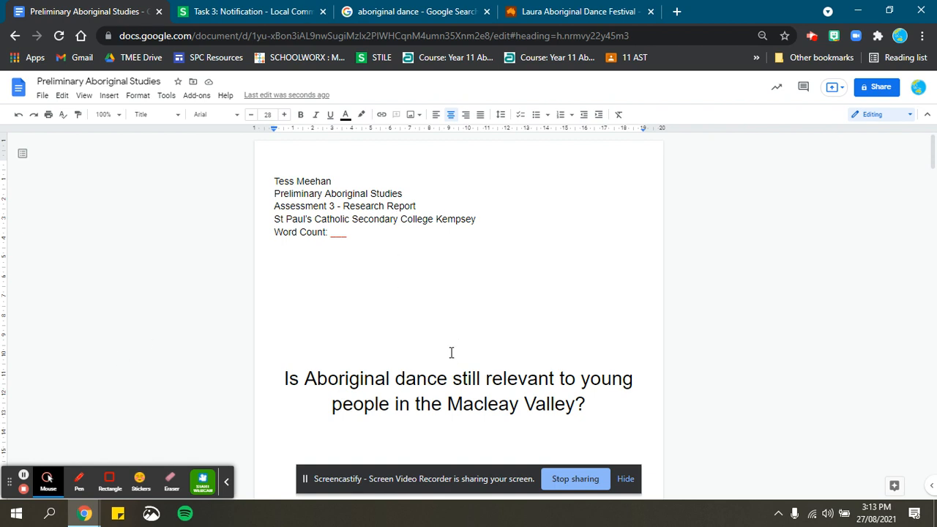
- Insert an empty line after the Results heading, above the Image 2 dance photo
{"action": "scroll", "coordinate": [451, 352], "scroll_direction": "down", "scroll_amount": 3}
{"action": "scroll", "coordinate": [451, 352], "scroll_direction": "down", "scroll_amount": 15}
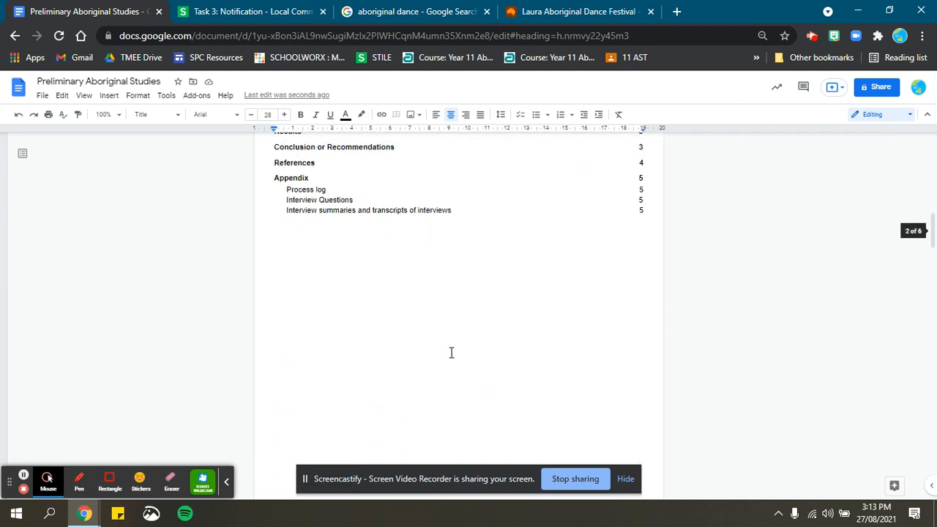
{"action": "scroll", "coordinate": [450, 352], "scroll_direction": "down", "scroll_amount": 4}
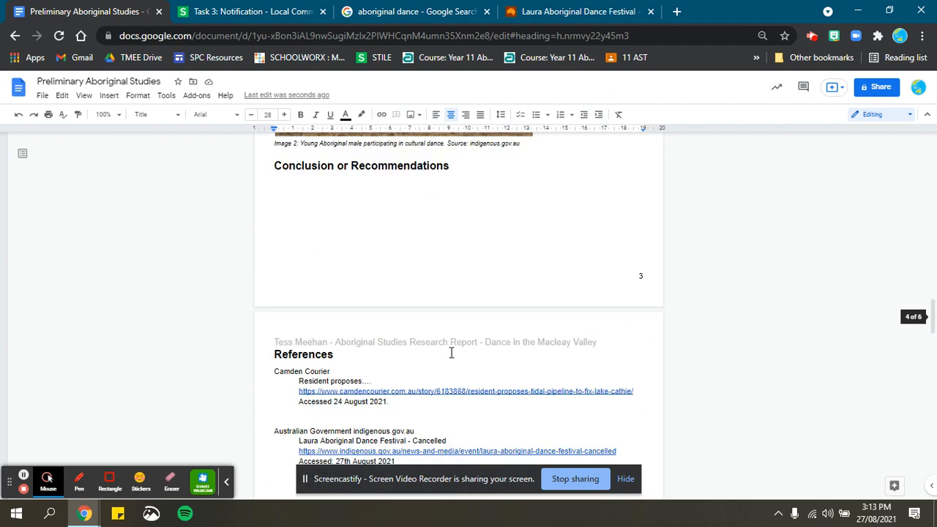
{"action": "scroll", "coordinate": [451, 352], "scroll_direction": "down", "scroll_amount": 3}
{"action": "scroll", "coordinate": [451, 352], "scroll_direction": "up", "scroll_amount": 12}
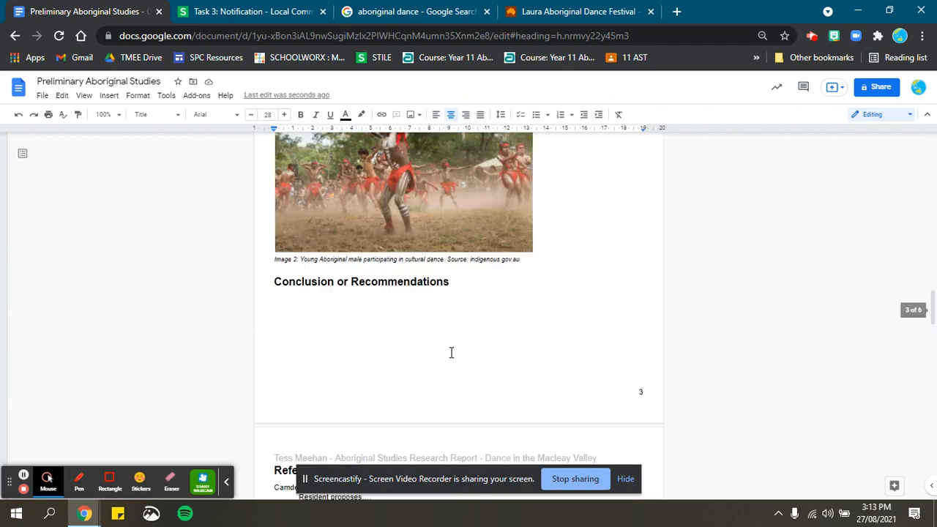
{"action": "left_click", "coordinate": [333, 295]}
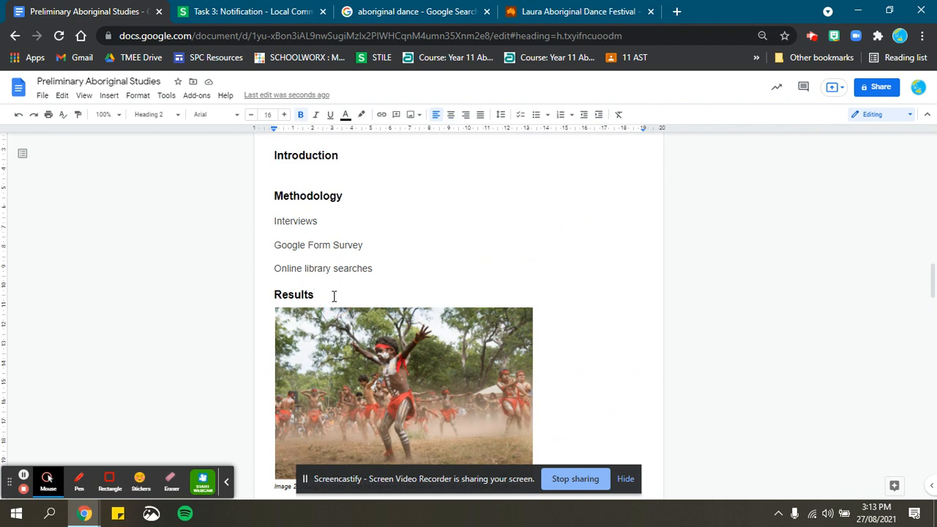
{"action": "key", "text": "Return"}
{"action": "scroll", "coordinate": [333, 296], "scroll_direction": "down", "scroll_amount": 2}
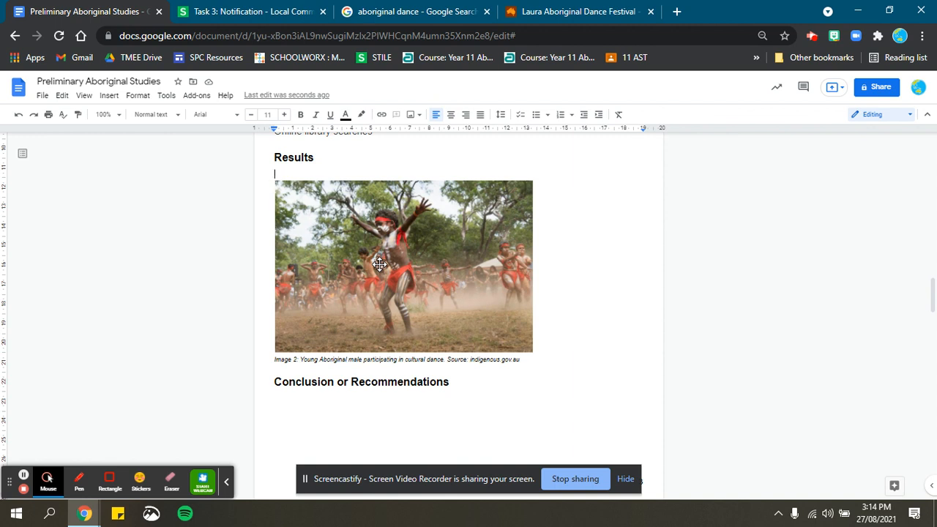
- Type the Results intro sentence 'Young people on Dunghutti country are looking to…', referencing image2 below
{"action": "type", "text": "The"}
{"action": "key", "text": "BackSpace"}
{"action": "key", "text": "BackSpace"}
{"action": "key", "text": "BackSpace"}
{"action": "key", "text": "BackSpace"}
{"action": "type", "text": "Young people on "}
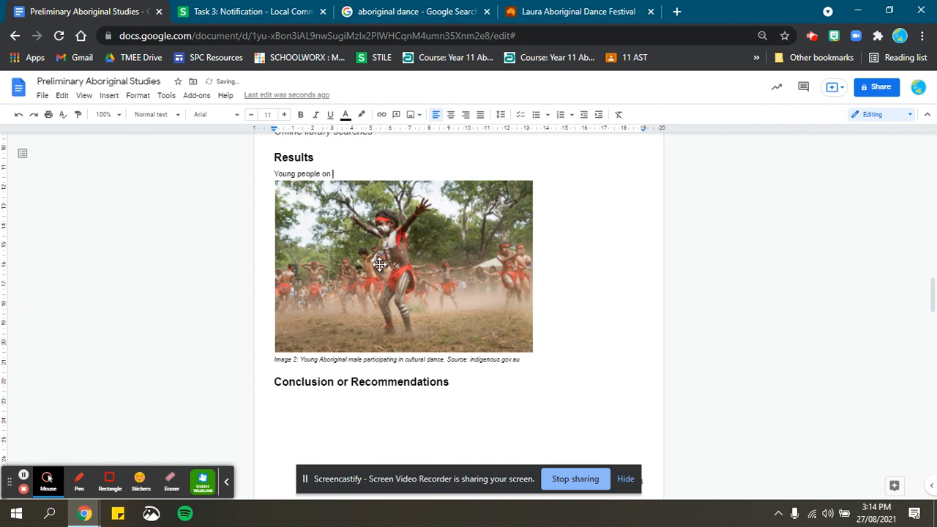
{"action": "type", "text": "Dunghutti "}
{"action": "type", "text": "country are "}
{"action": "type", "text": "looking to reconnect with culture and join traditional dance groups,"}
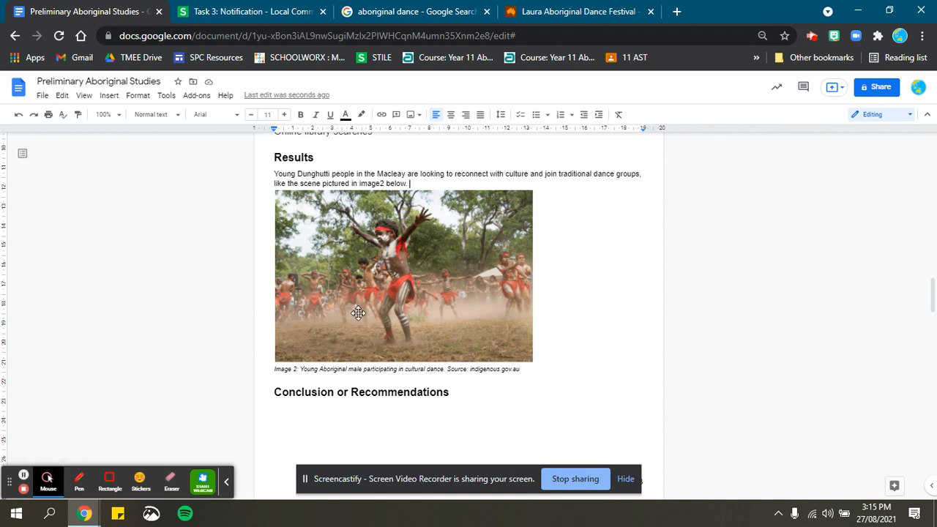
{"action": "double_click", "coordinate": [374, 185]}
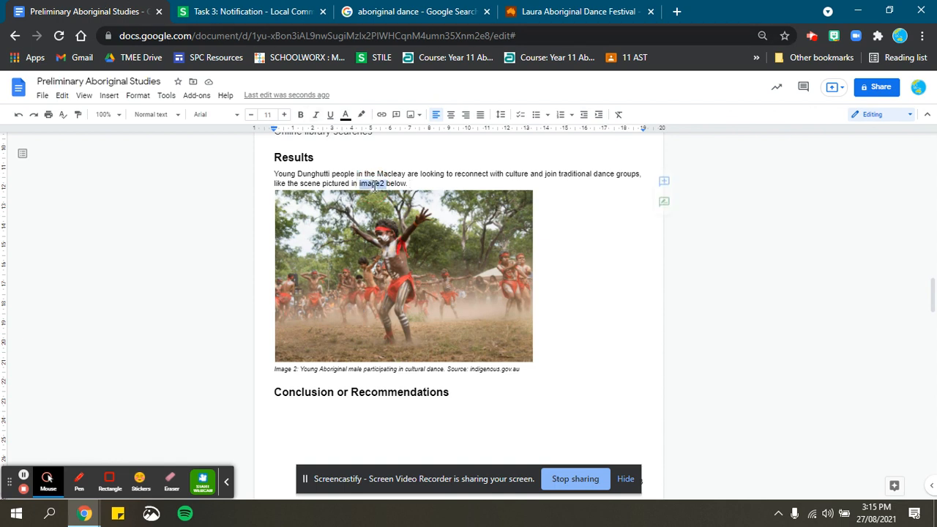
{"action": "left_click_drag", "start_coordinate": [297, 368], "coordinate": [269, 368]}
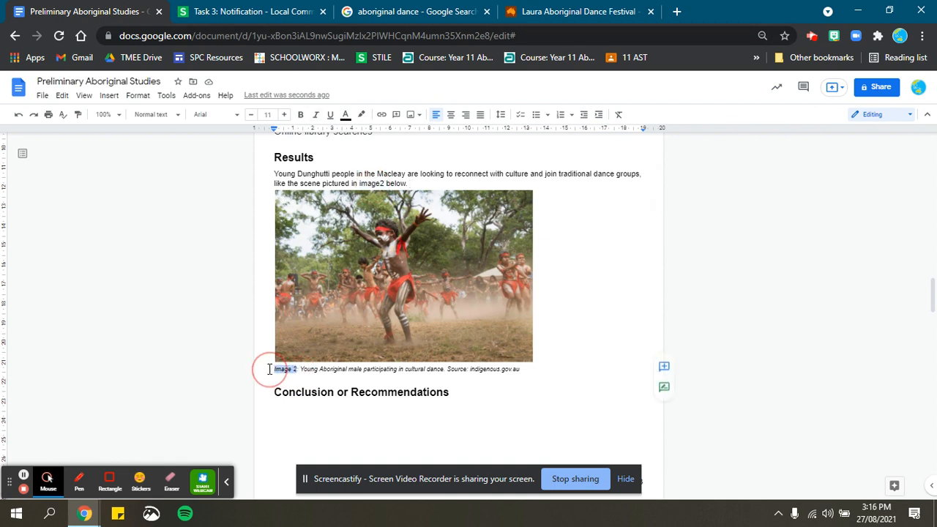
{"action": "left_click", "coordinate": [389, 178]}
{"action": "left_click", "coordinate": [427, 184]}
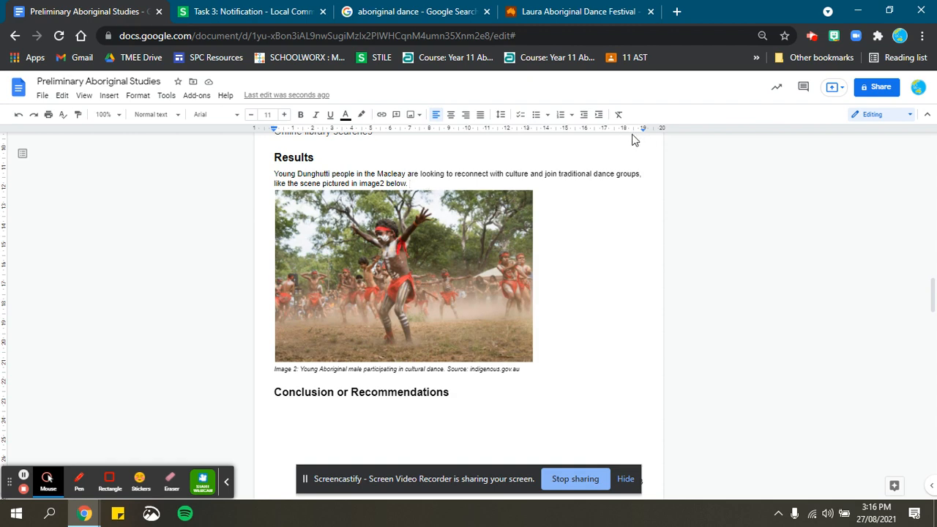
- Select and then deselect the Word Count blank on the cover page without changing it
{"action": "scroll", "coordinate": [601, 221], "scroll_direction": "up", "scroll_amount": 5}
{"action": "scroll", "coordinate": [600, 221], "scroll_direction": "up", "scroll_amount": 15}
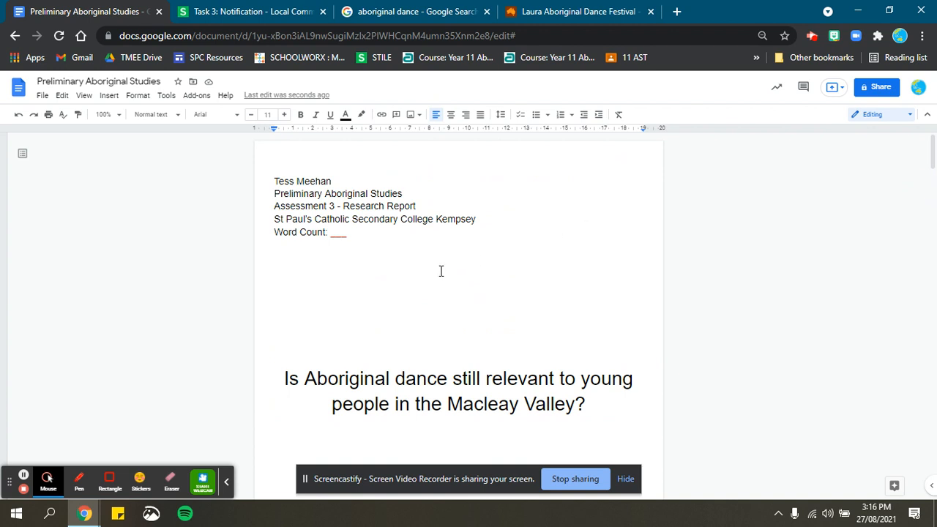
{"action": "scroll", "coordinate": [441, 271], "scroll_direction": "down", "scroll_amount": 3}
{"action": "scroll", "coordinate": [441, 271], "scroll_direction": "up", "scroll_amount": 3}
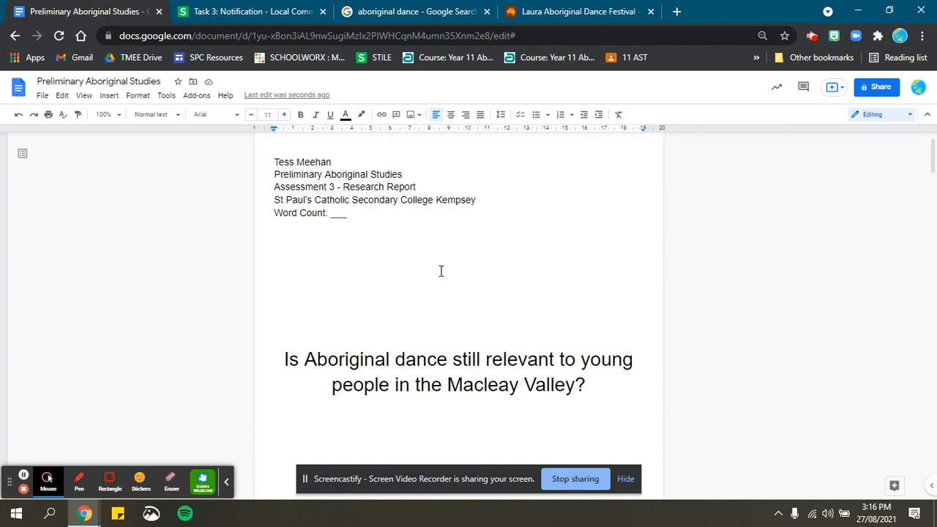
{"action": "left_click", "coordinate": [338, 233]}
{"action": "double_click", "coordinate": [339, 234]}
{"action": "left_click", "coordinate": [391, 236]}
{"action": "scroll", "coordinate": [391, 236], "scroll_direction": "down", "scroll_amount": 10}
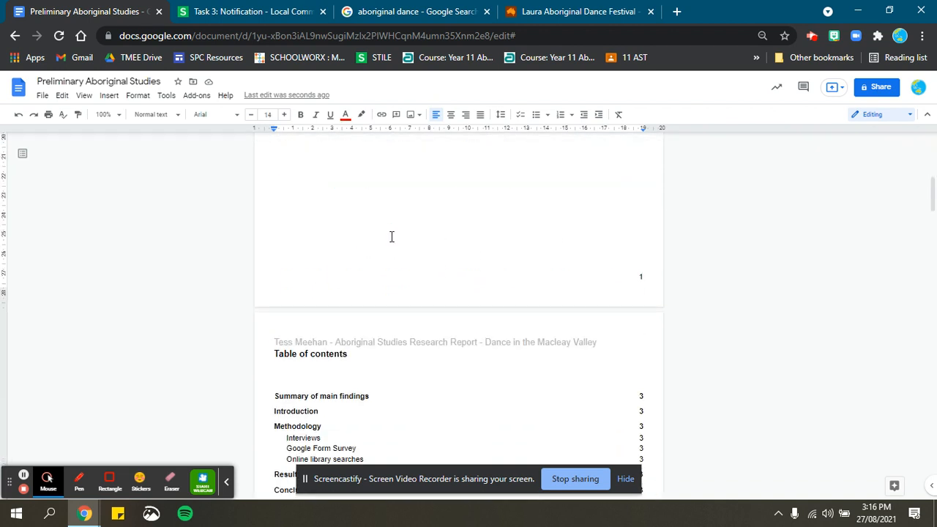
{"action": "scroll", "coordinate": [393, 238], "scroll_direction": "down", "scroll_amount": 12}
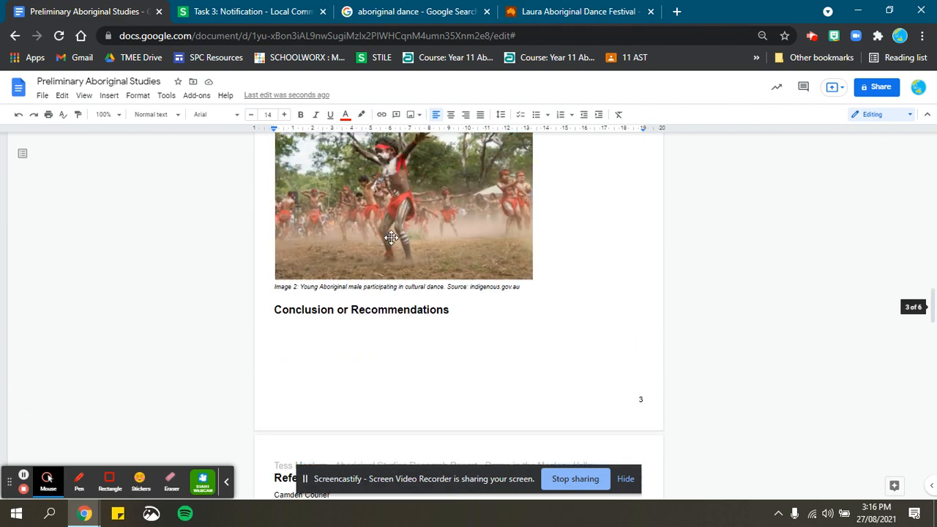
{"action": "scroll", "coordinate": [468, 234], "scroll_direction": "up", "scroll_amount": 2}
- Colour the intro sentence under the Results heading red
{"action": "left_click_drag", "start_coordinate": [420, 252], "coordinate": [274, 243]}
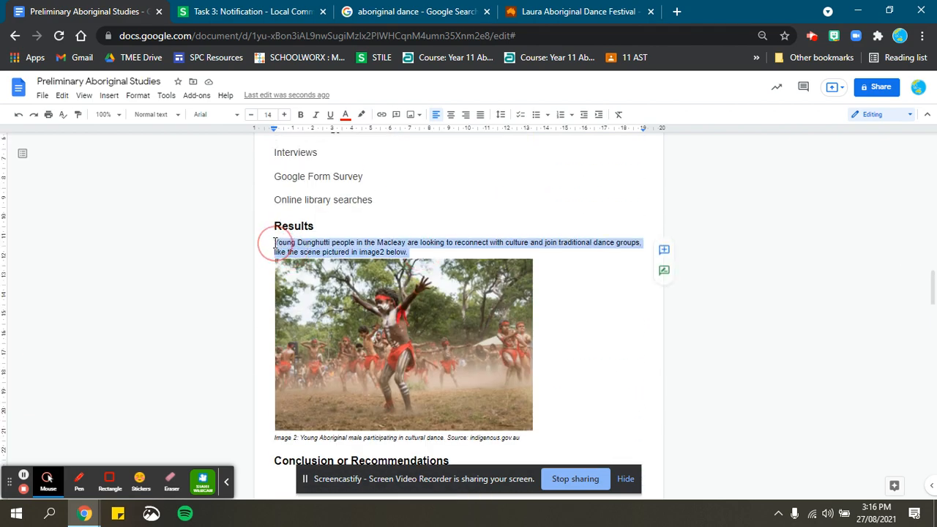
{"action": "left_click", "coordinate": [346, 115]}
{"action": "left_click", "coordinate": [360, 145]}
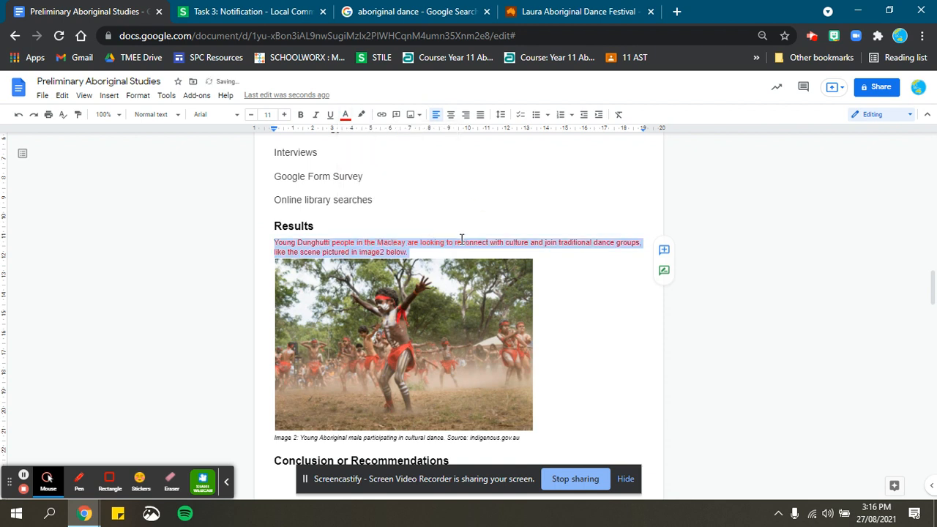
{"action": "left_click_drag", "start_coordinate": [476, 219], "coordinate": [425, 255]}
{"action": "left_click", "coordinate": [425, 255]}
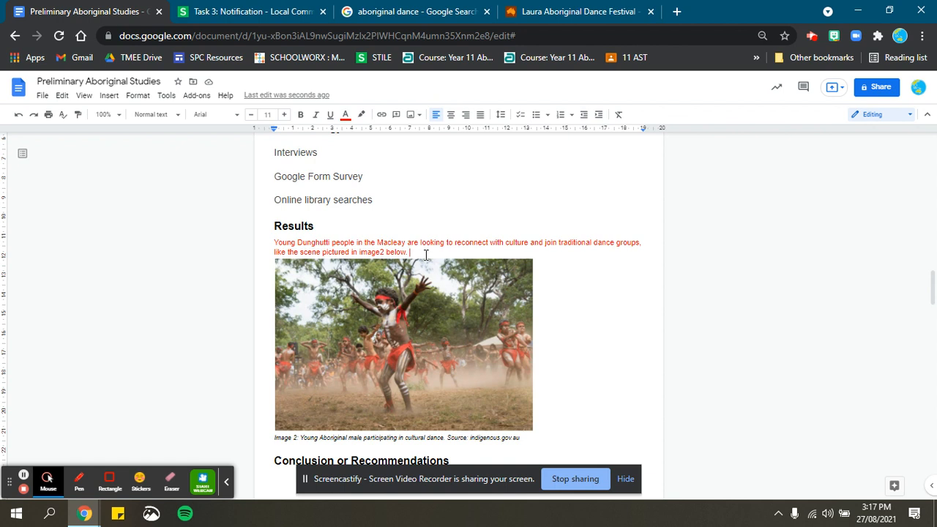
{"action": "scroll", "coordinate": [359, 303], "scroll_direction": "down", "scroll_amount": 2}
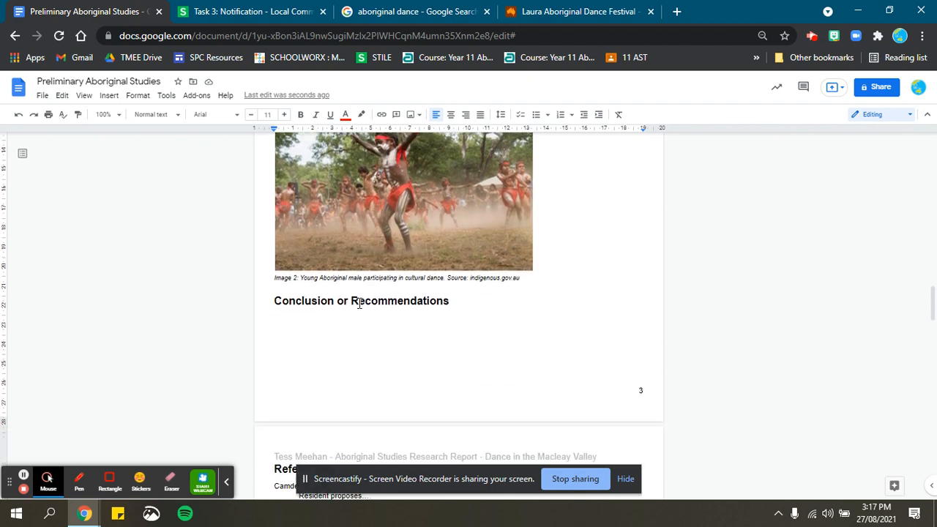
{"action": "scroll", "coordinate": [351, 322], "scroll_direction": "down", "scroll_amount": 1}
{"action": "scroll", "coordinate": [348, 324], "scroll_direction": "up", "scroll_amount": 6}
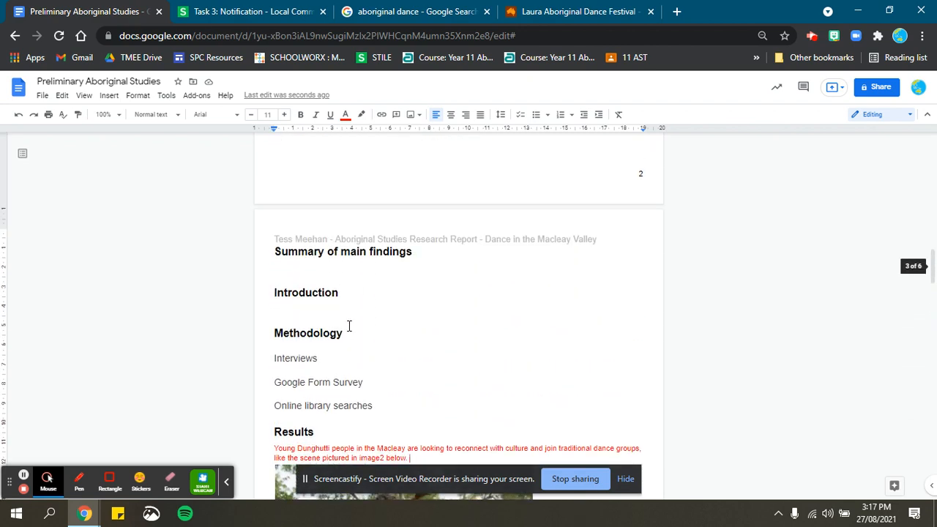
{"action": "scroll", "coordinate": [349, 326], "scroll_direction": "up", "scroll_amount": 15}
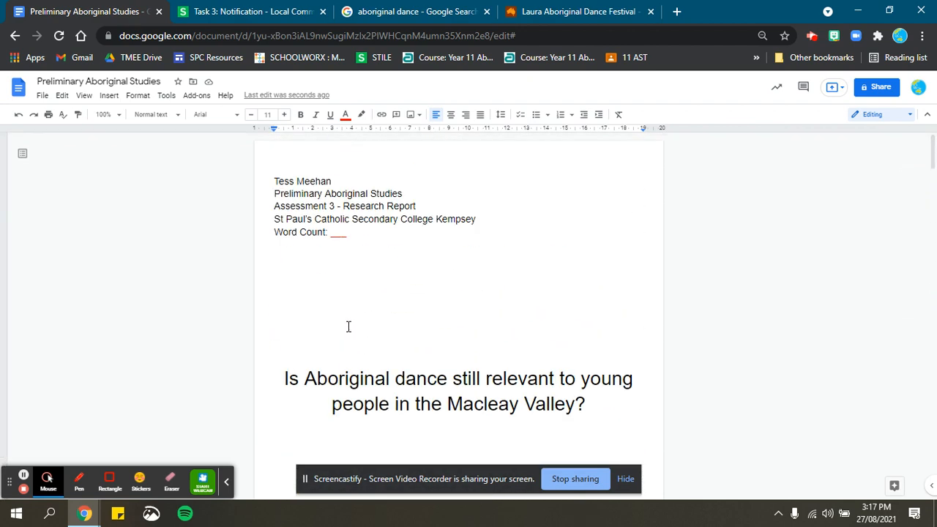